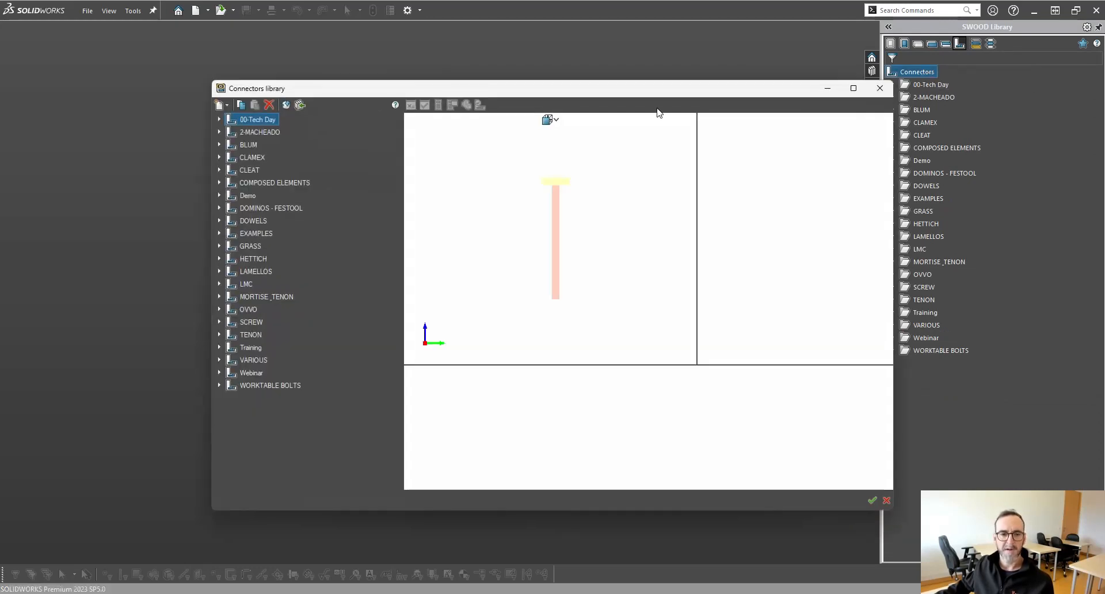
Create a new folder named Repetições in the Webinar connectors library.
drag(525, 91, 493, 80)
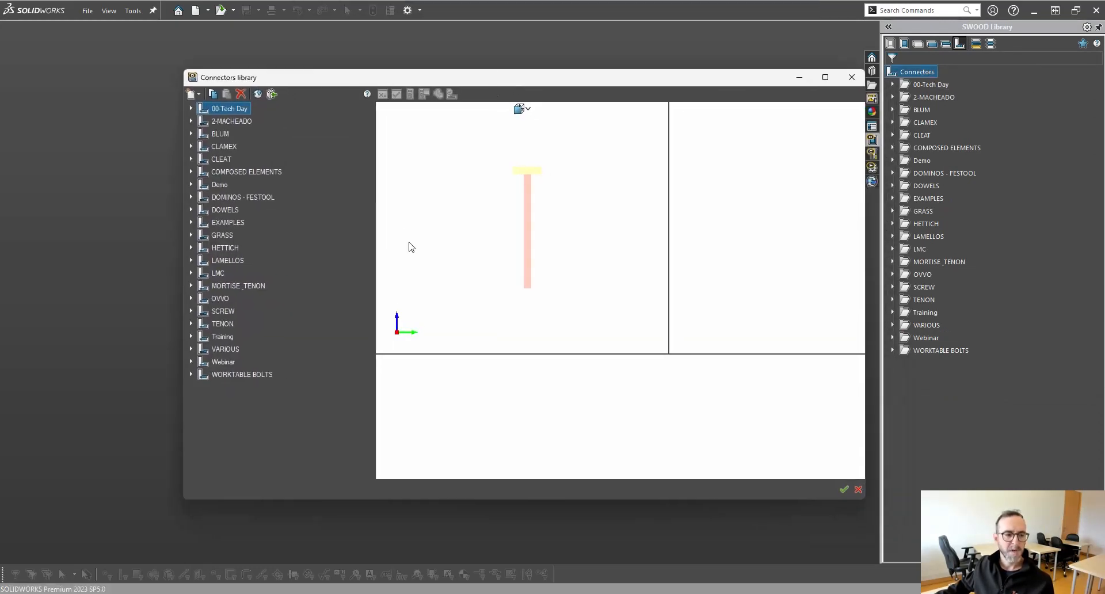
click(219, 361)
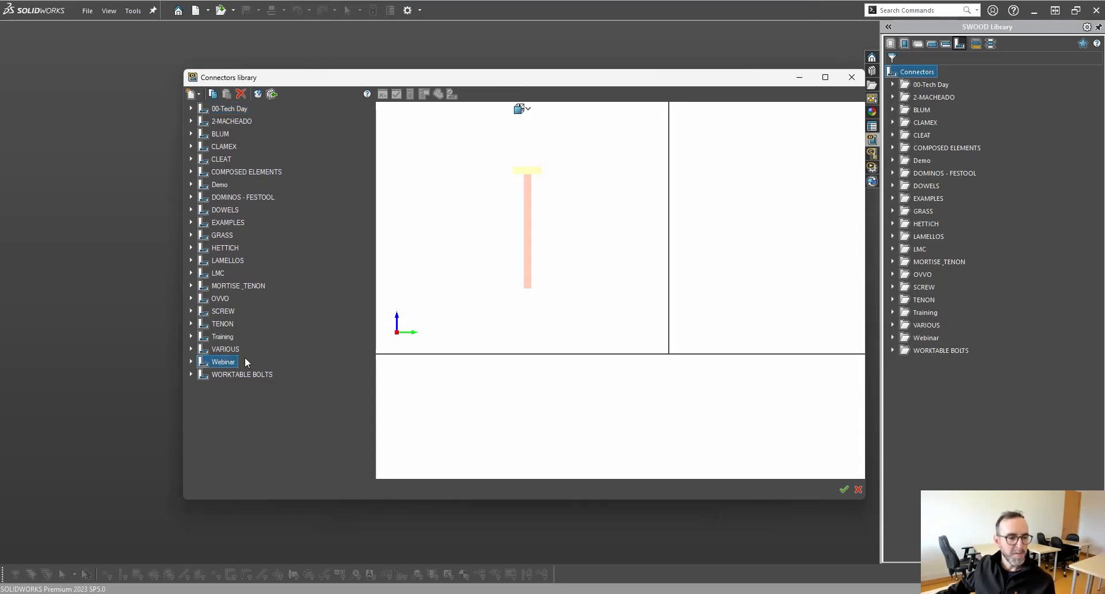
click(191, 362)
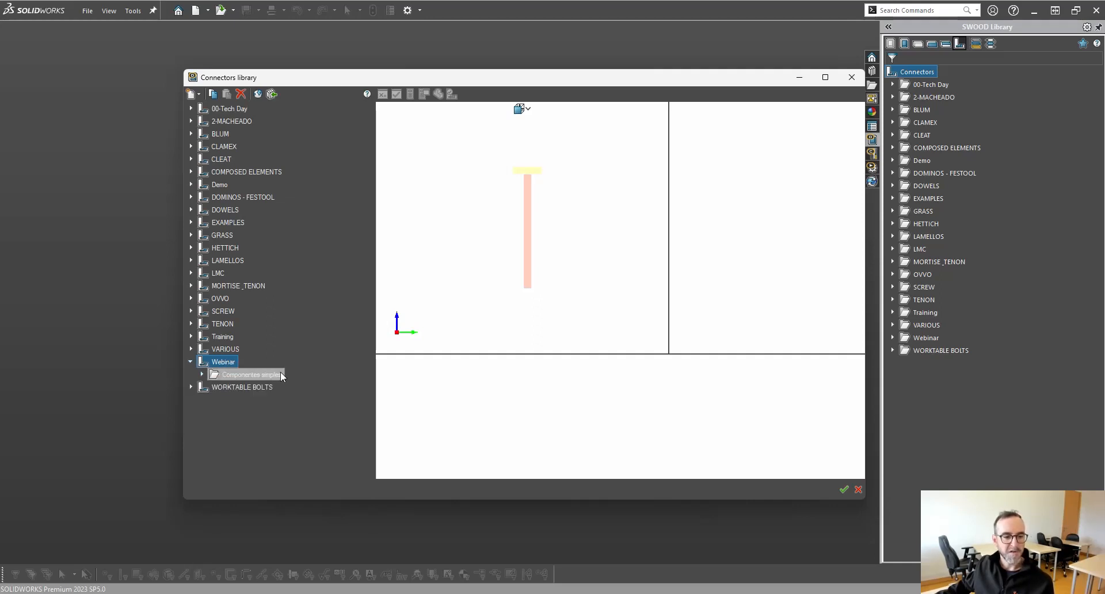
right_click(219, 361)
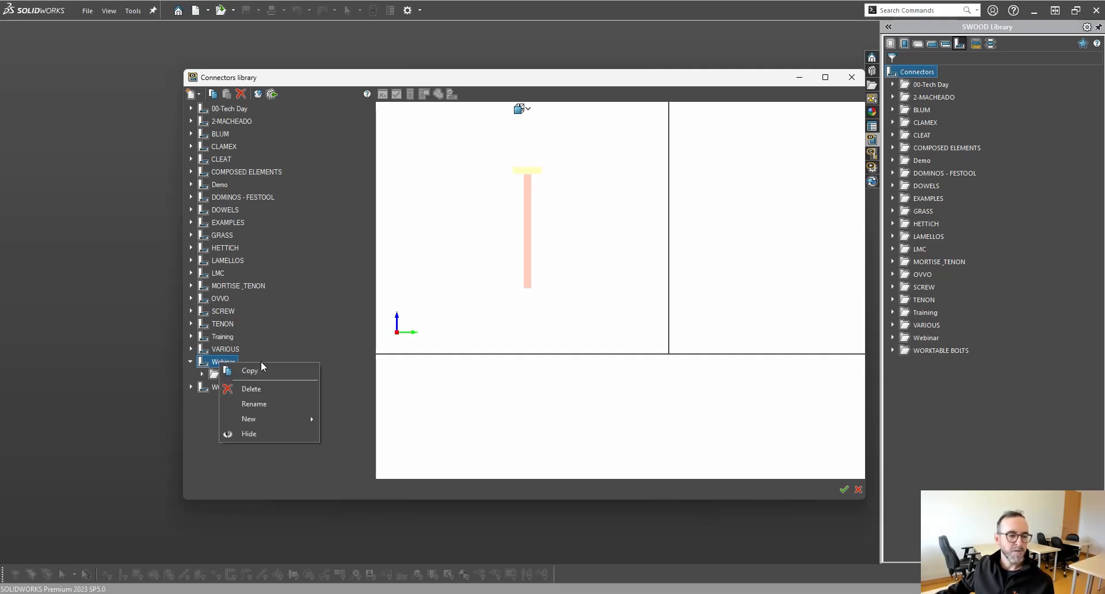
mouse_move(295, 426)
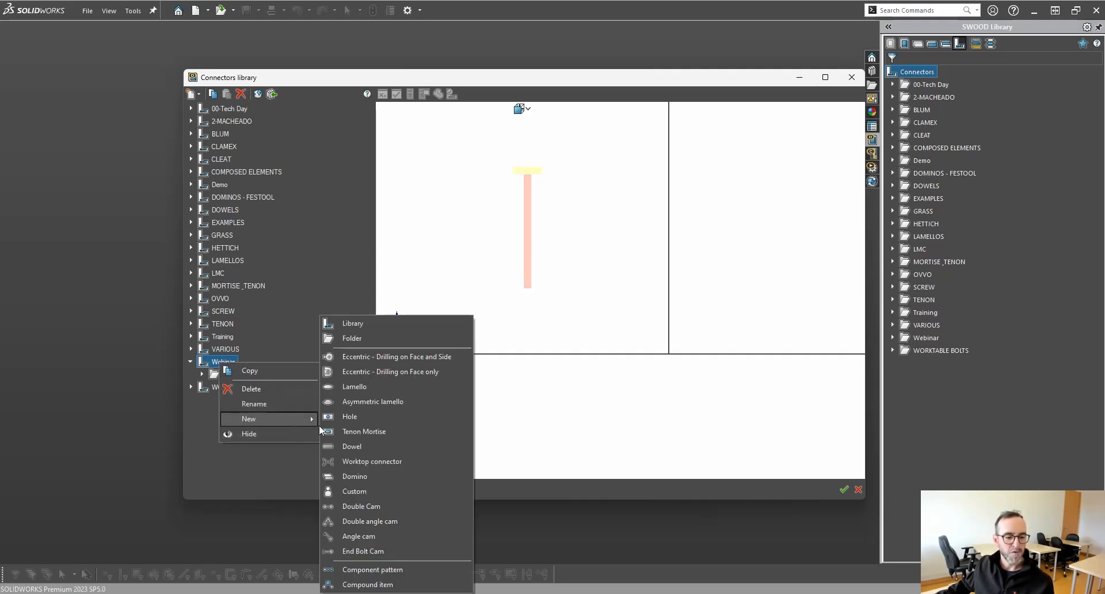
click(361, 337)
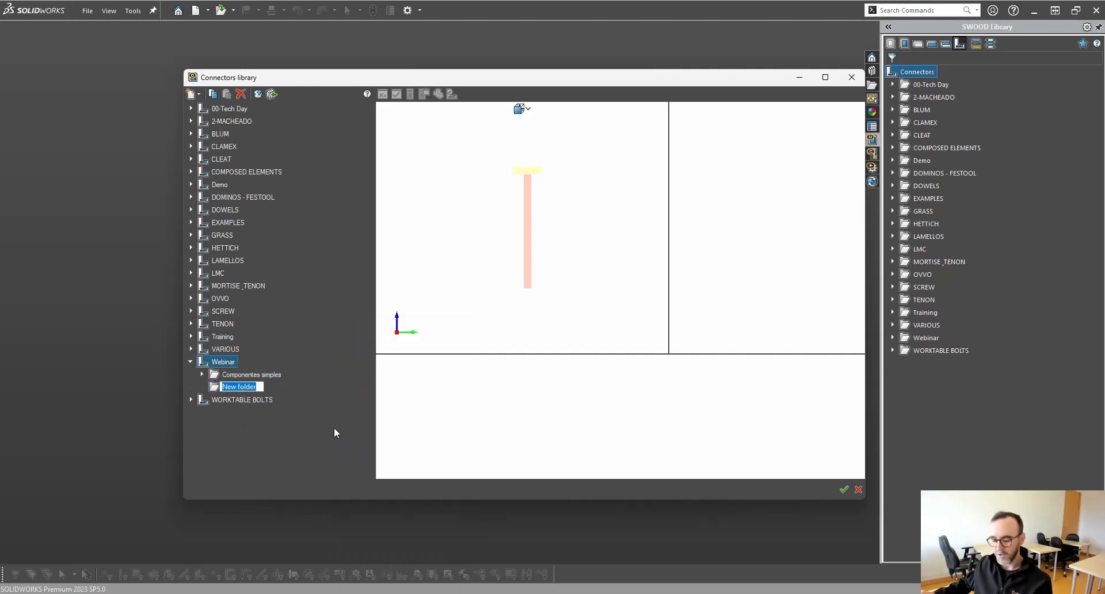
text(Rep)
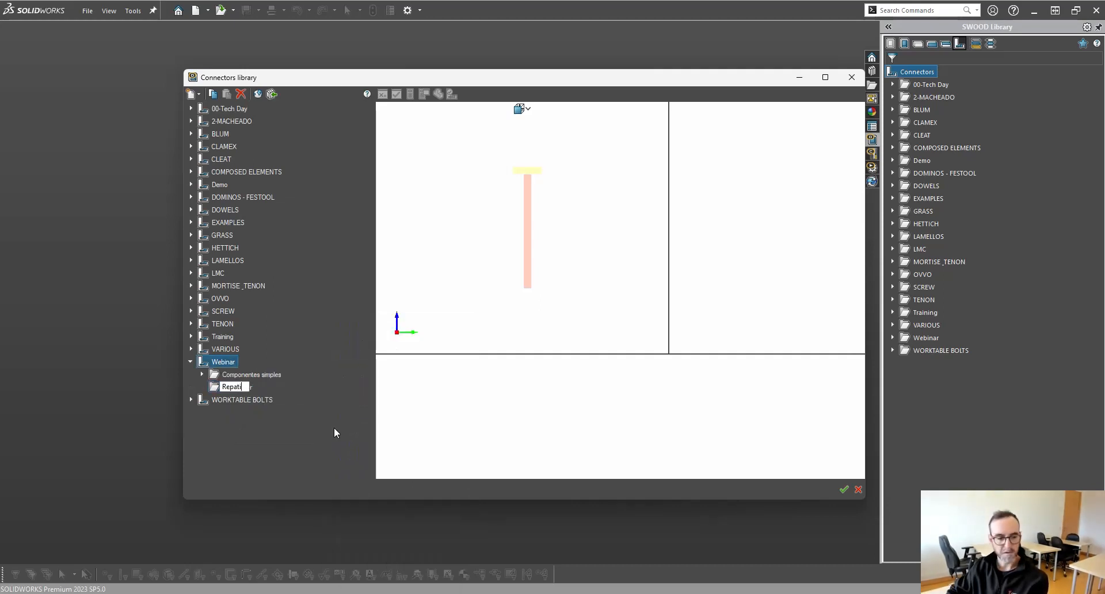
text(a)
key(BackSpace)
text(etições)
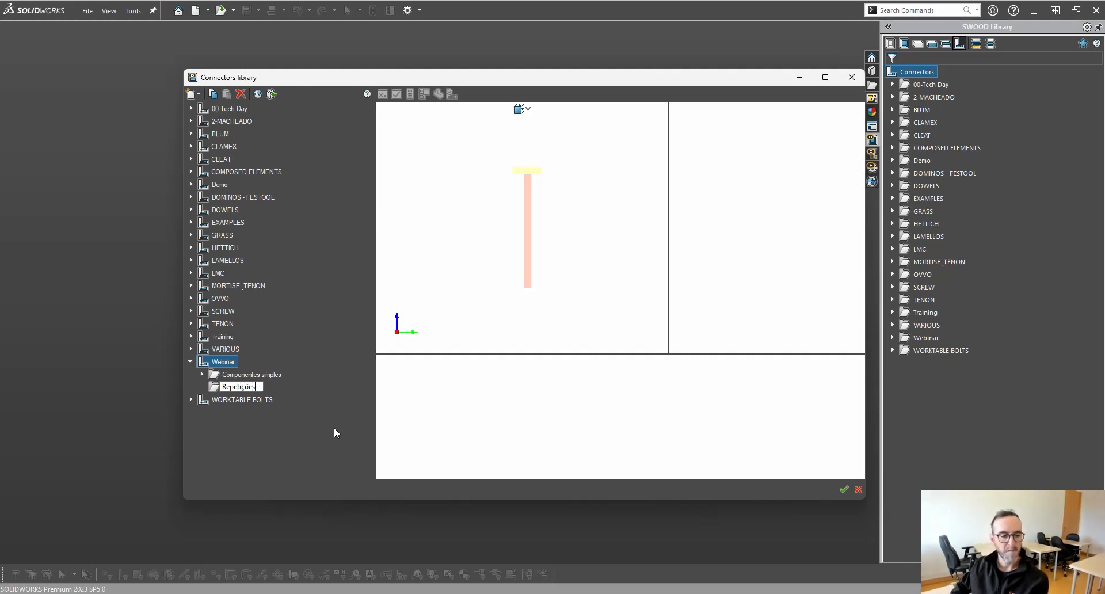
key(Return)
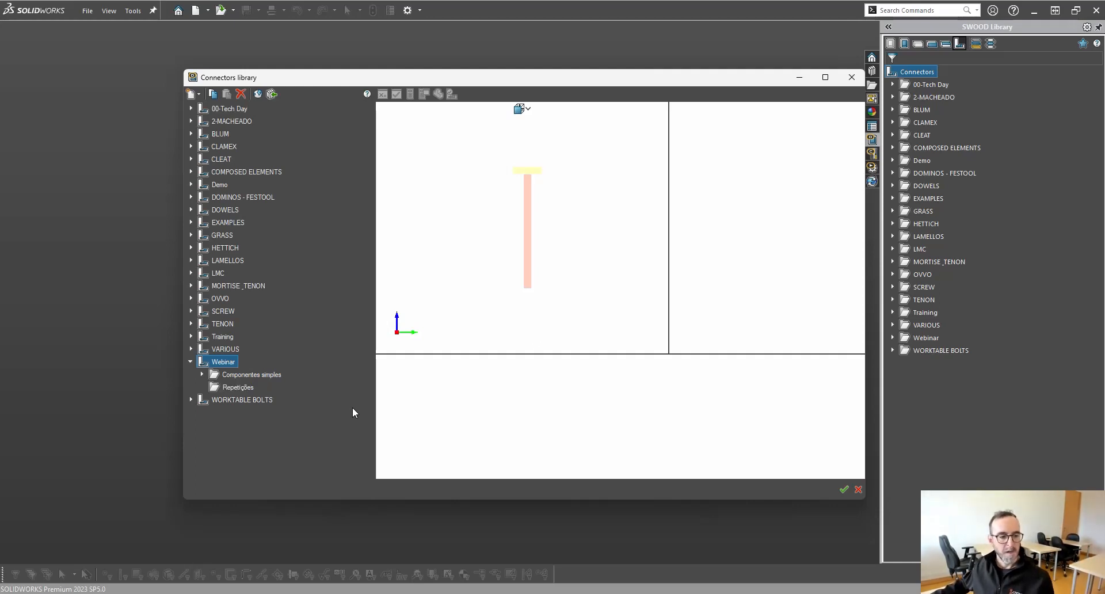
Add a new component pattern named "Rep. Cav." to the Repetições folder.
right_click(243, 388)
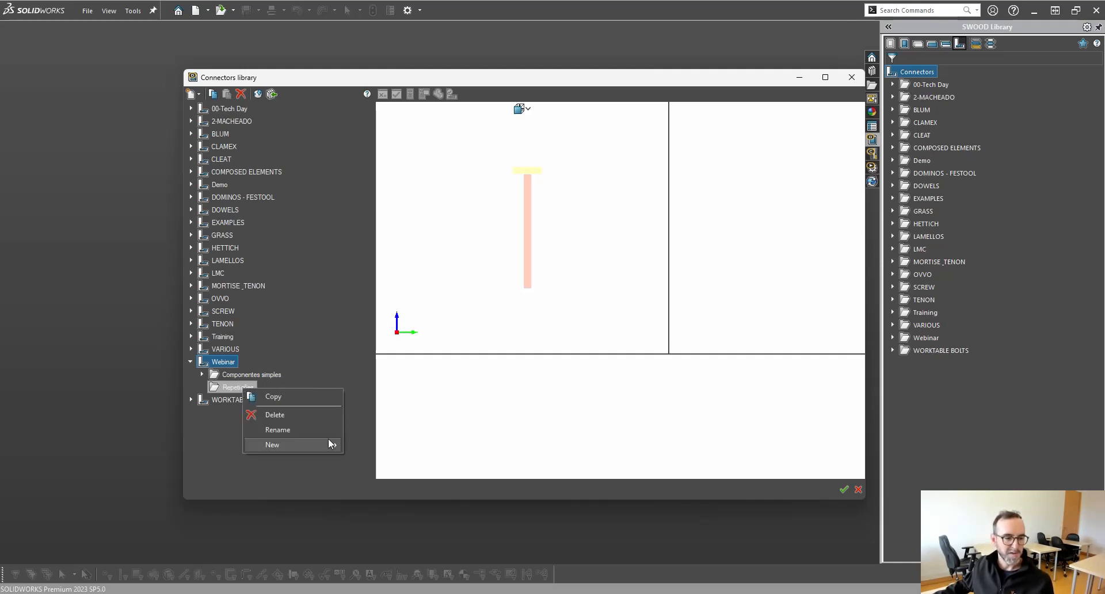
mouse_move(298, 447)
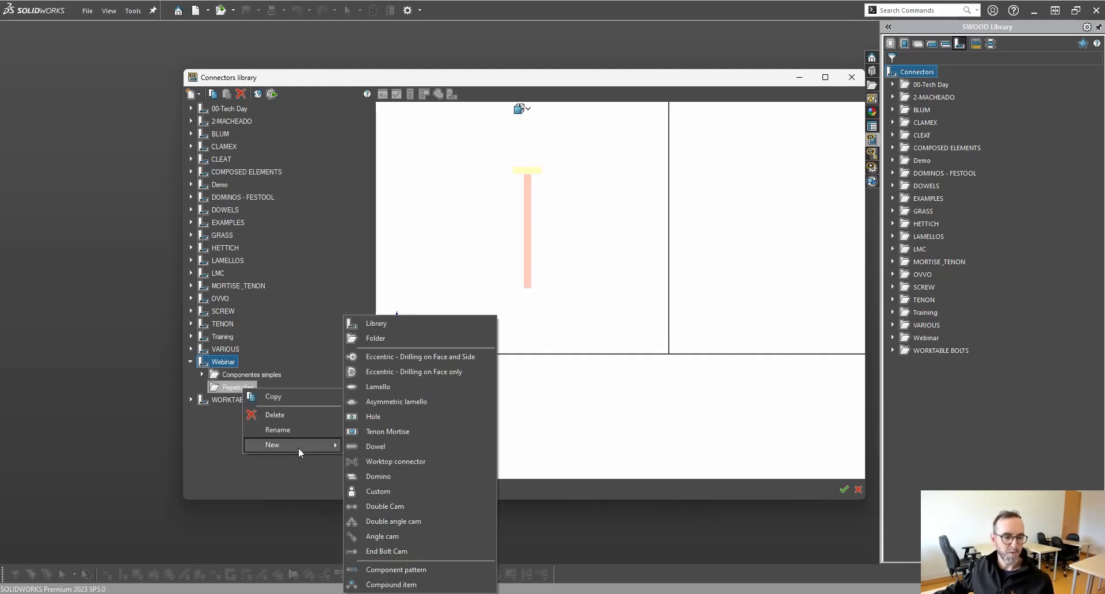
click(431, 569)
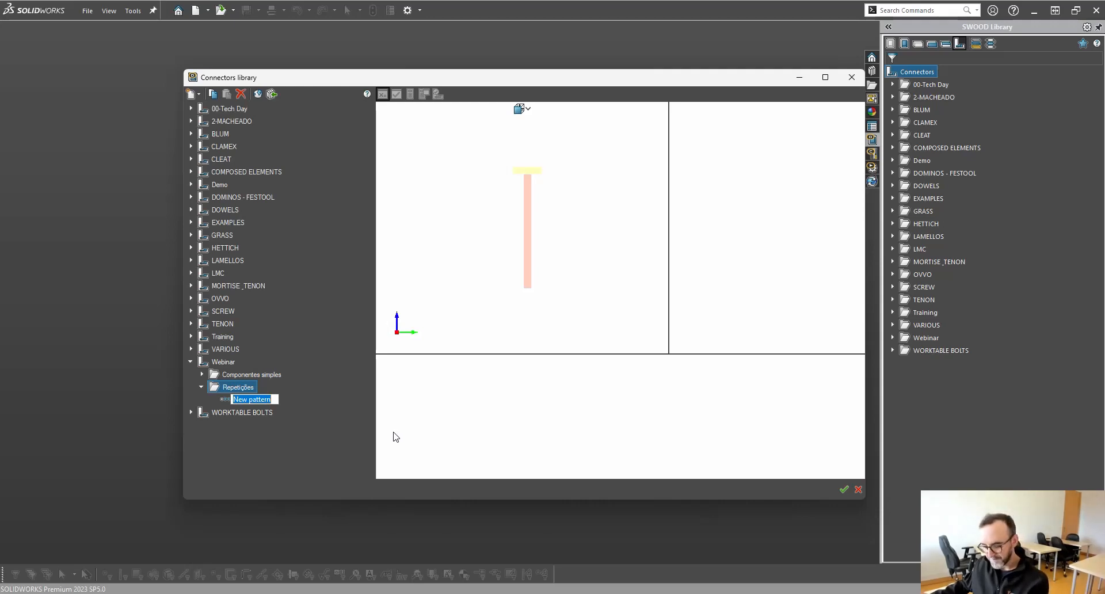
text(Rep.)
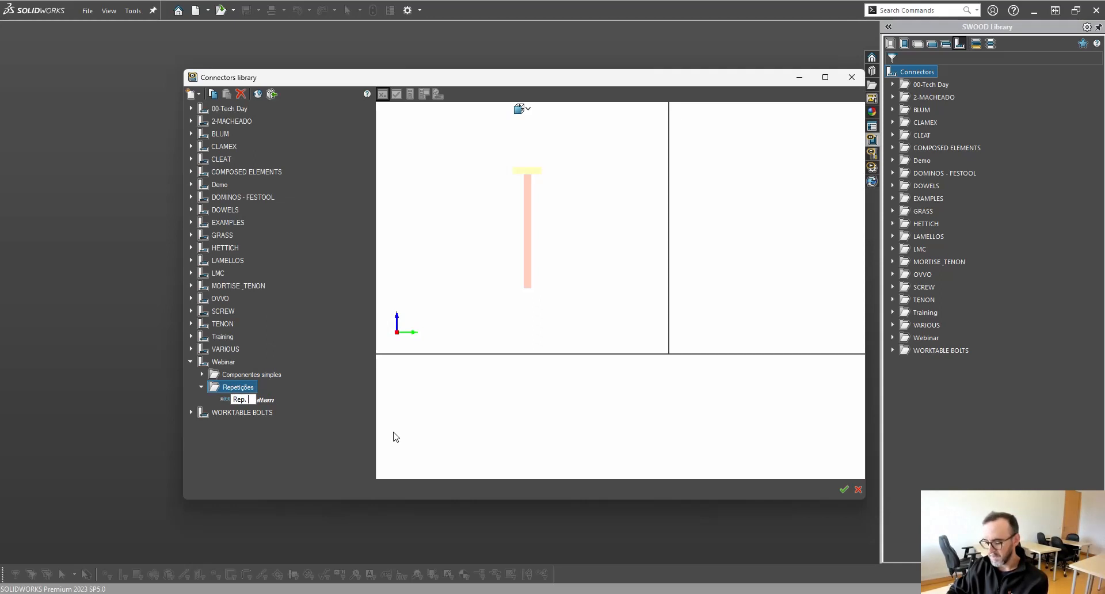
text( Cav.)
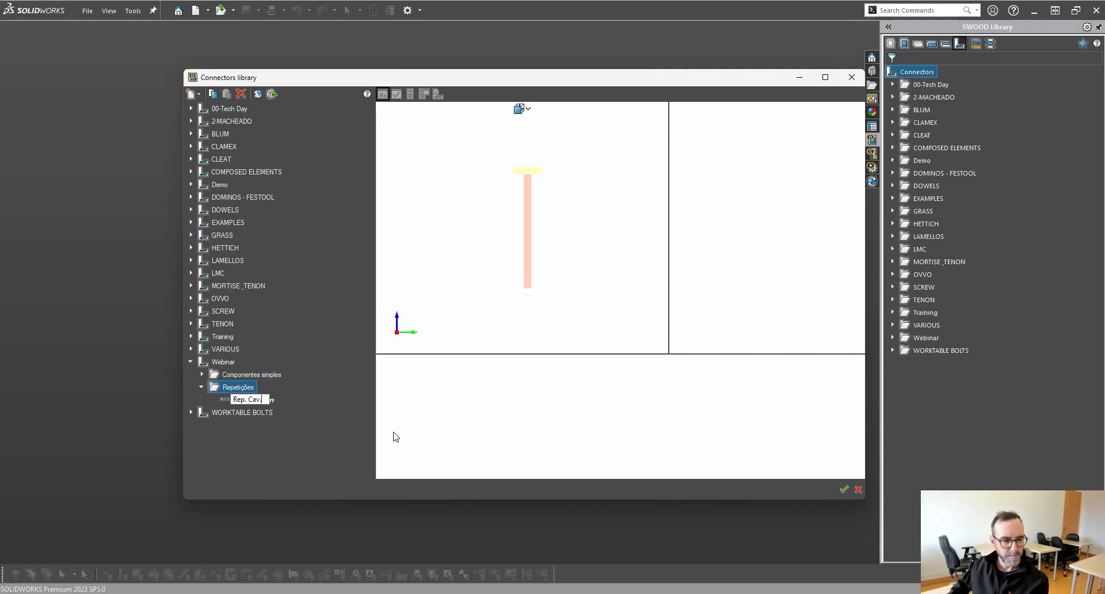
key(Return)
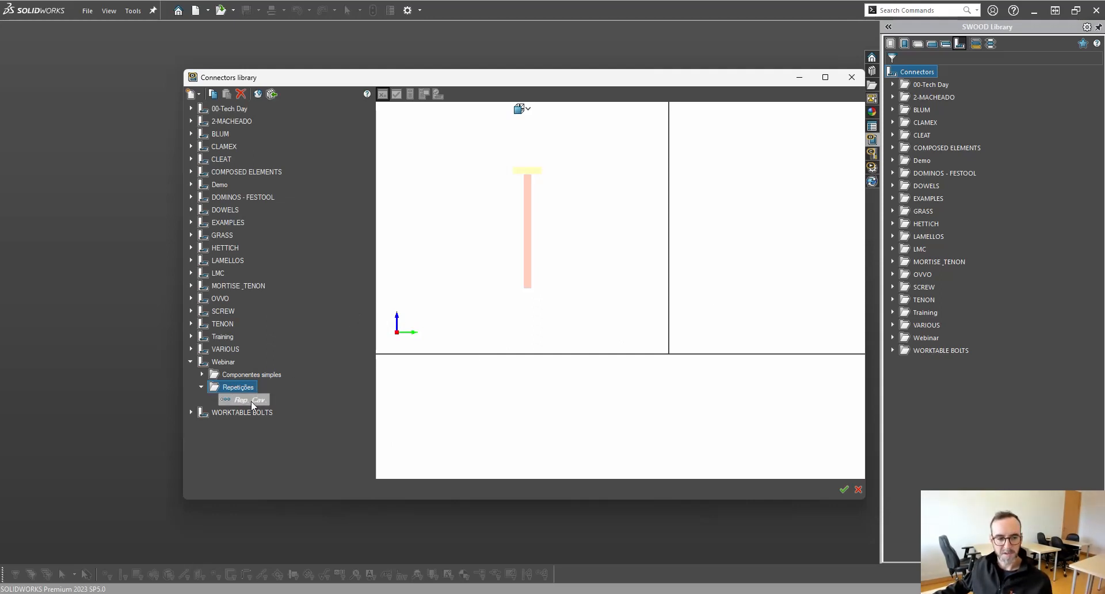
Open the Rep. Cav. pattern and assign Cav. Ø8x35 from Componentes simples as its patterned object.
drag(267, 399, 253, 401)
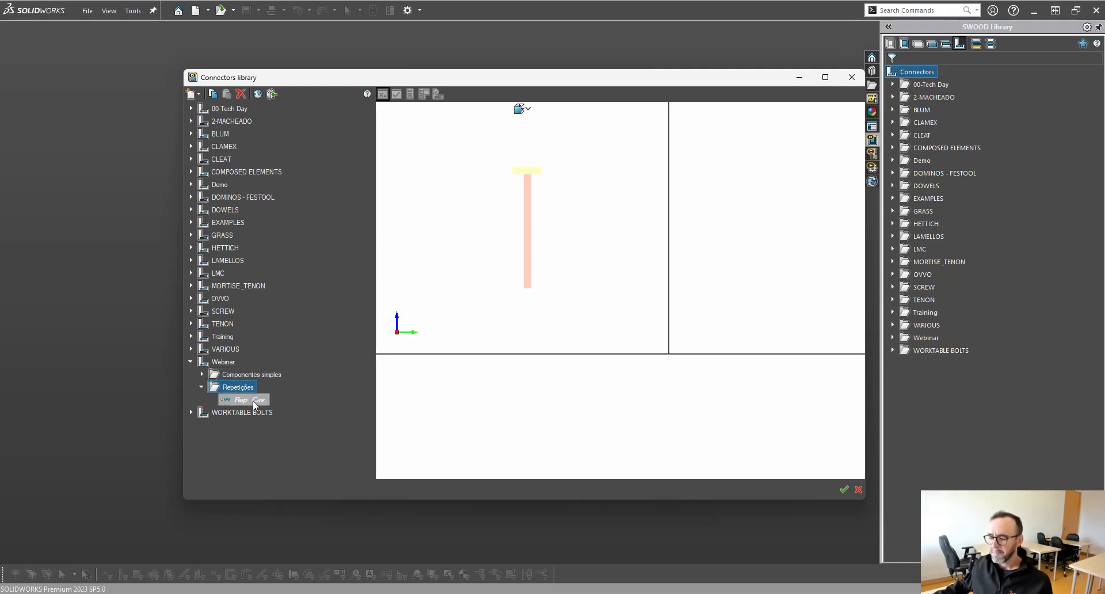
drag(253, 405, 253, 403)
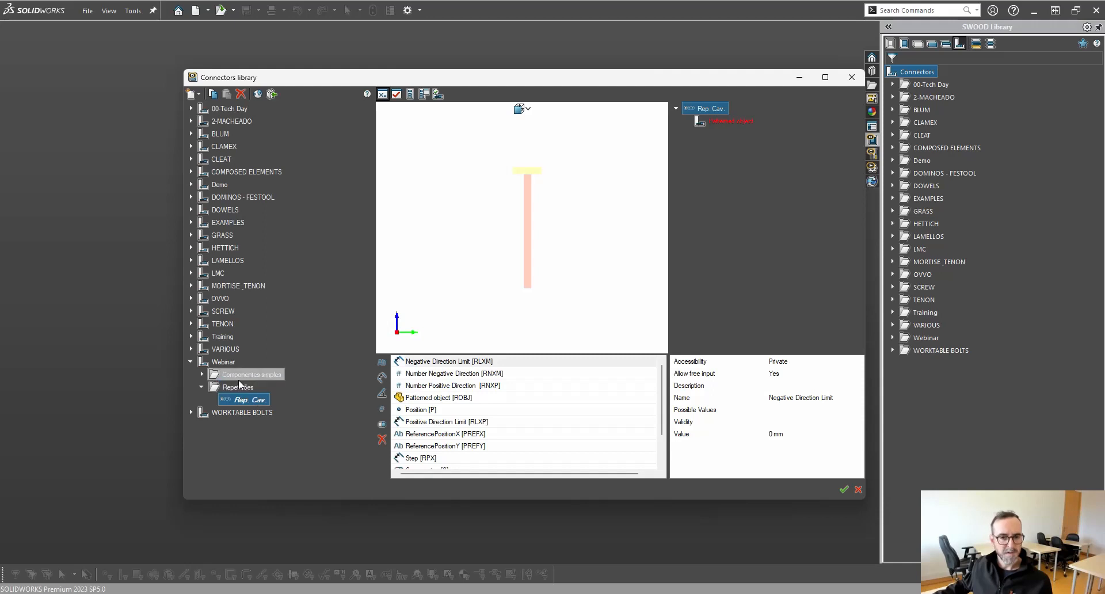
middle_drag(496, 232, 545, 233)
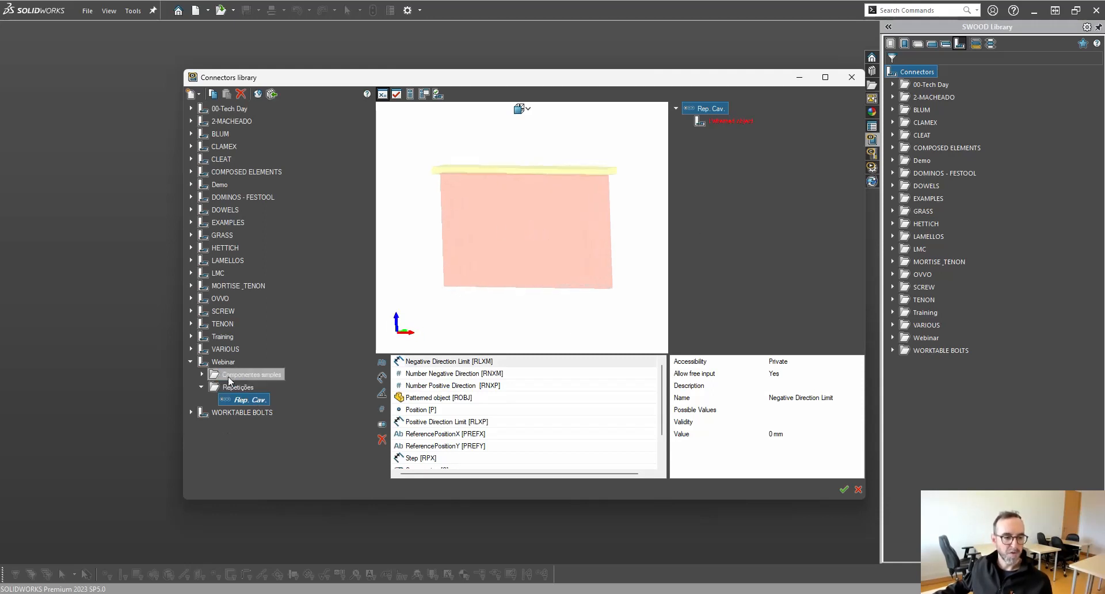
click(201, 374)
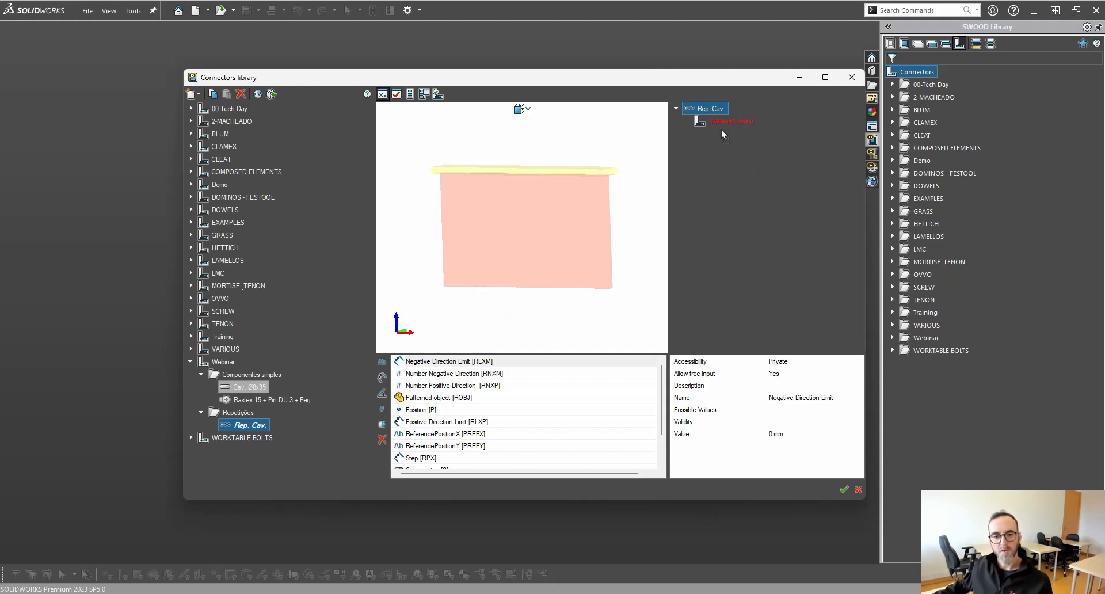
mouse_move(727, 129)
mouse_down()
mouse_move(717, 127)
mouse_move(727, 123)
mouse_up()
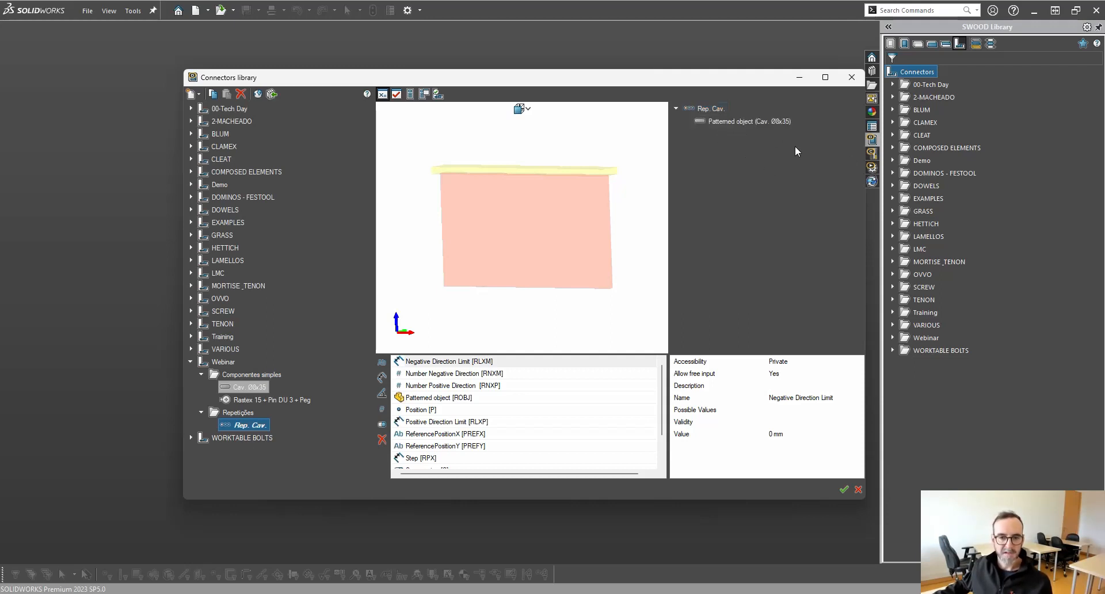
click(735, 121)
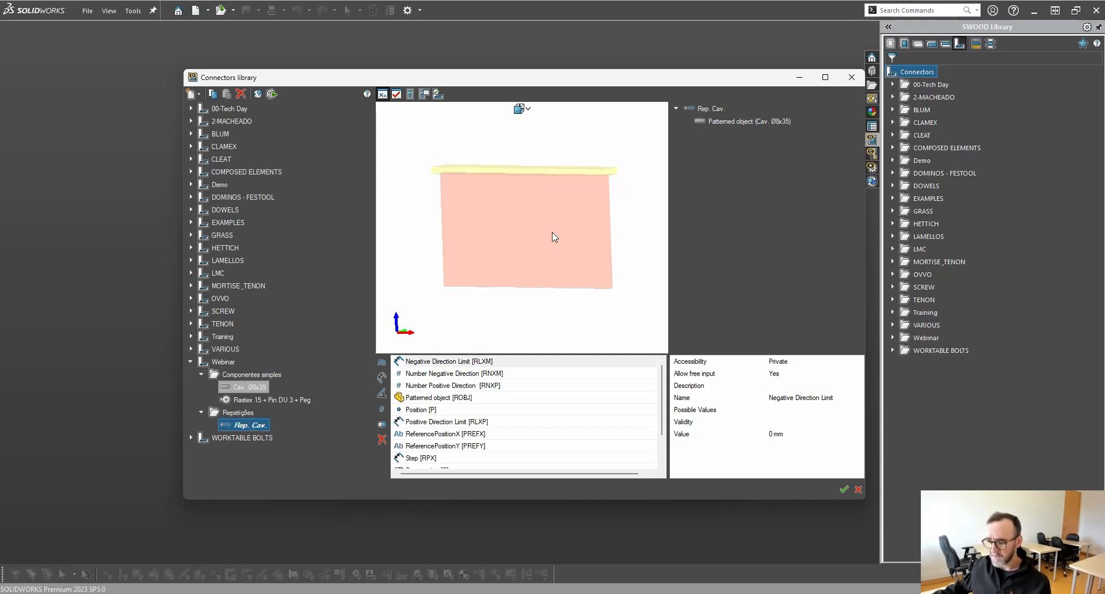
Add a new distance parameter to the pattern with alias FOff and accessibility Exposed.
click(383, 378)
click(778, 372)
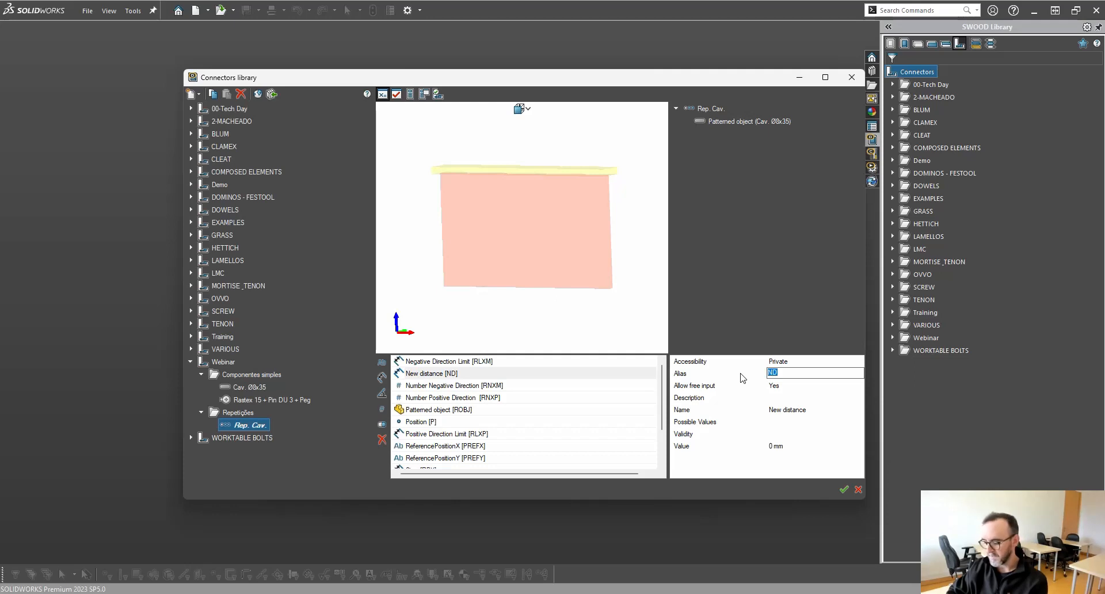
text(FO)
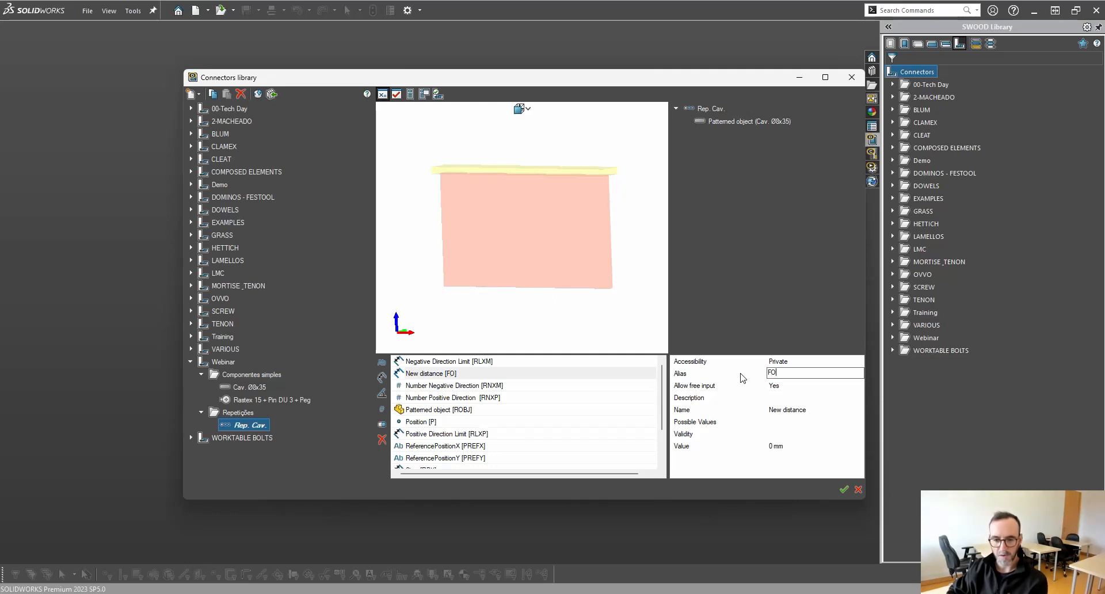
text(ff)
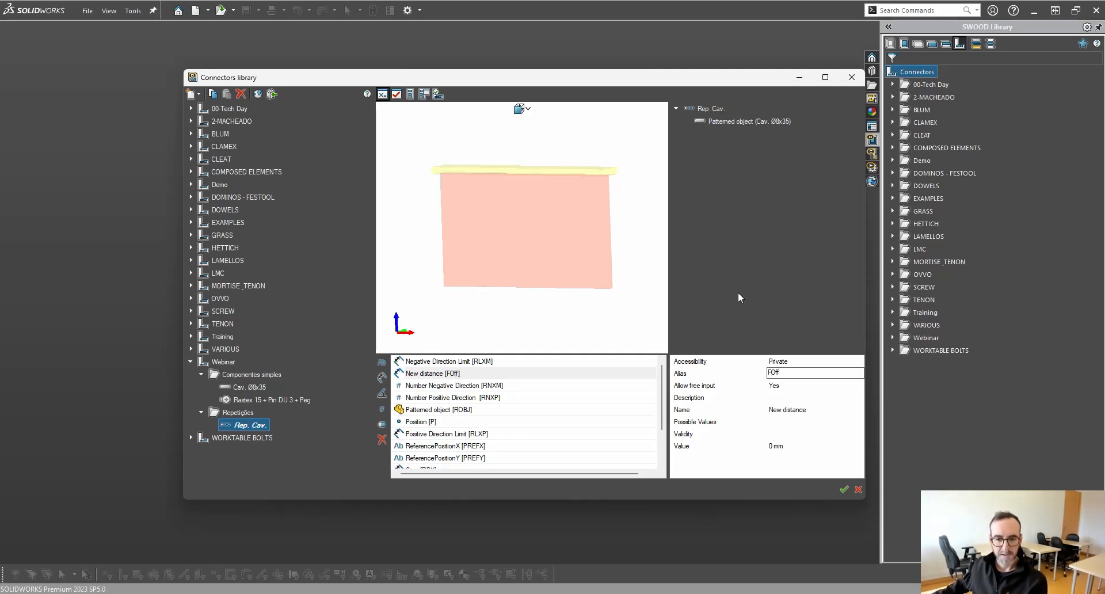
click(798, 361)
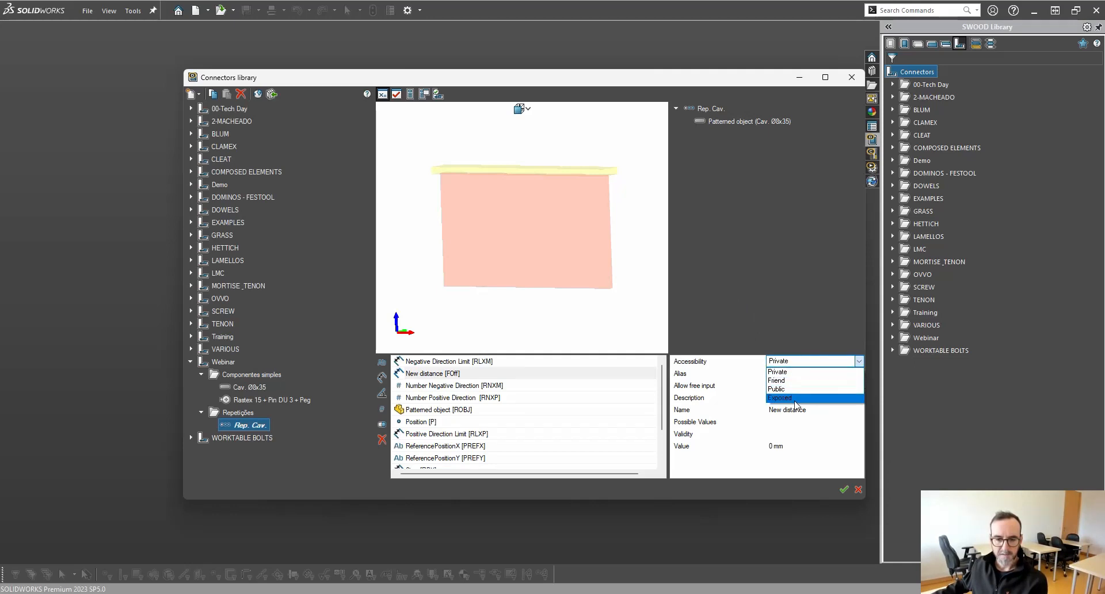
click(793, 398)
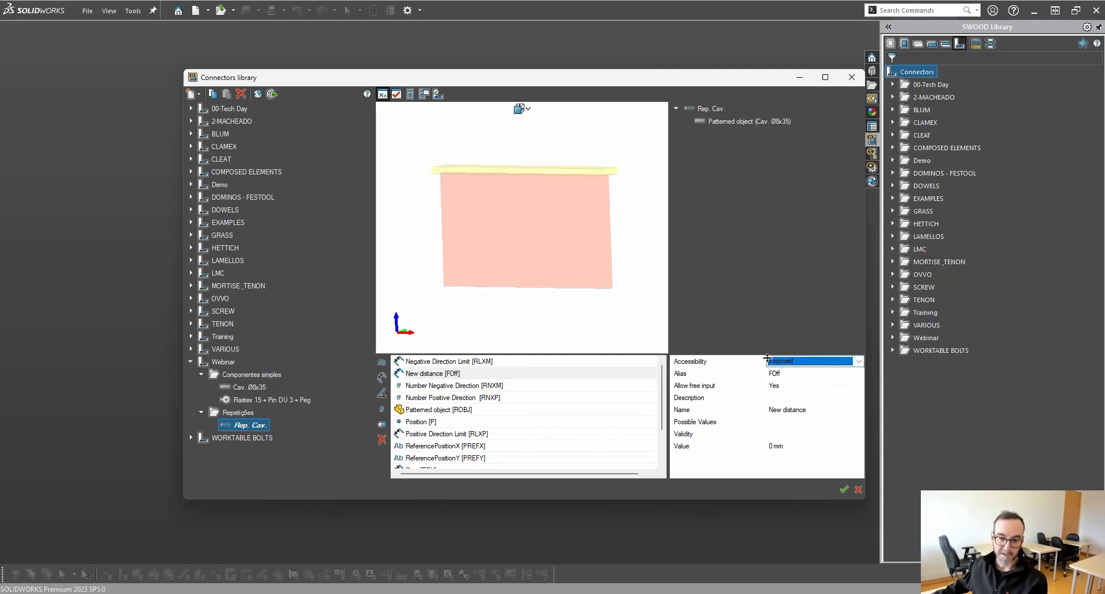
Name the FOff distance parameter "Offset Frontal" and set its value to 32 mm.
click(804, 410)
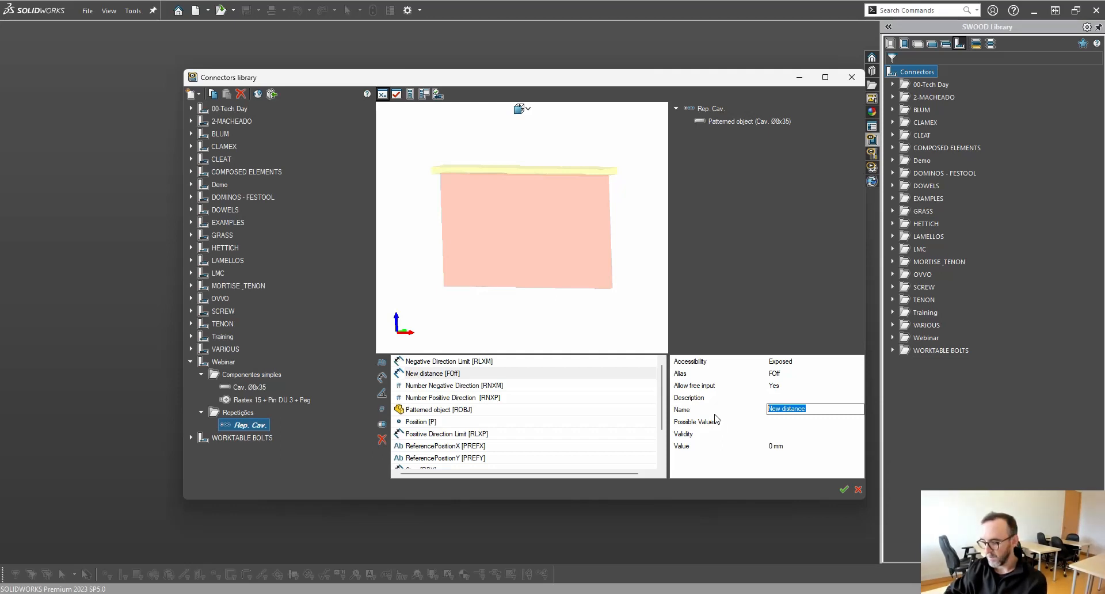
text(Offset )
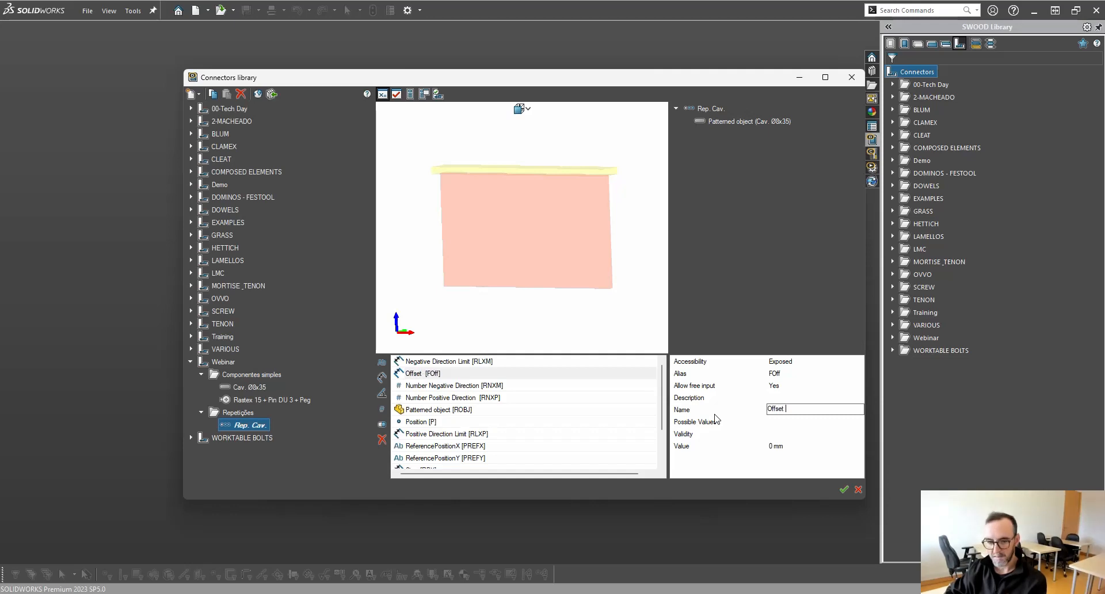
text(Frontal)
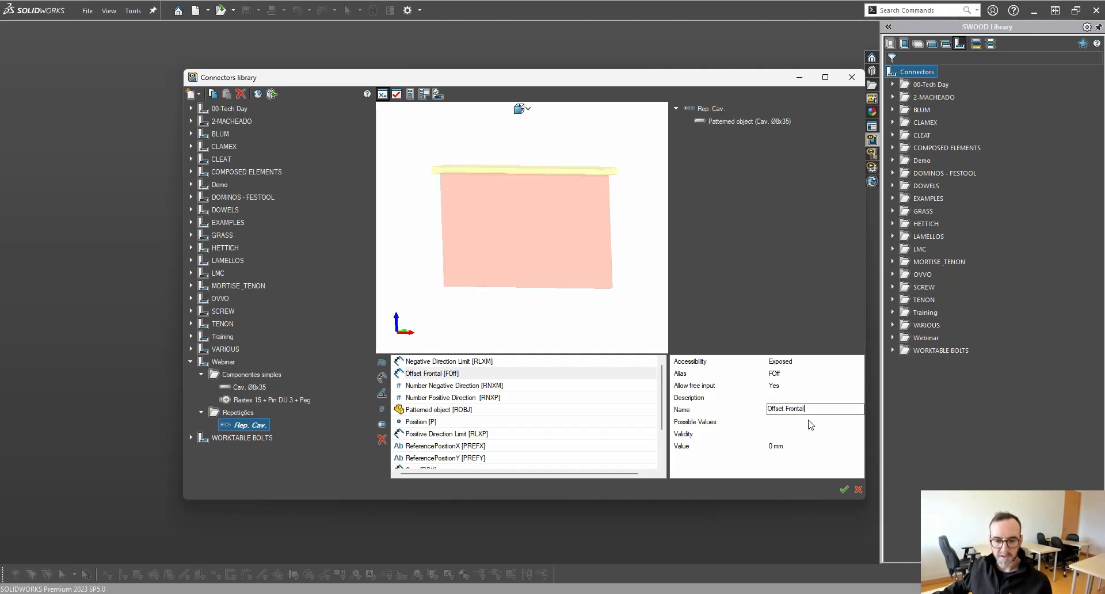
click(776, 447)
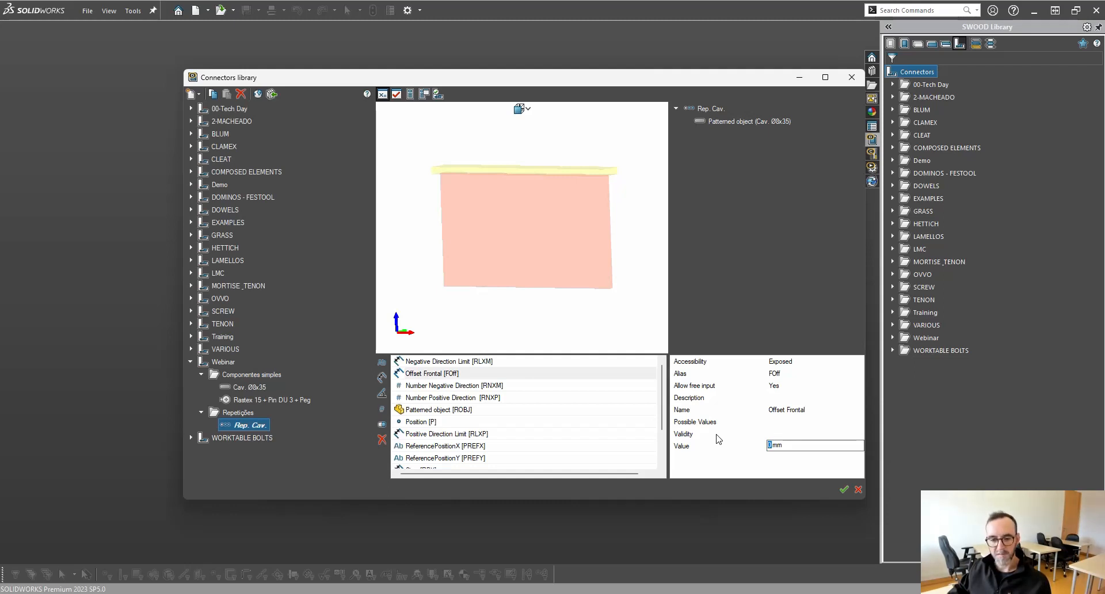
text(32)
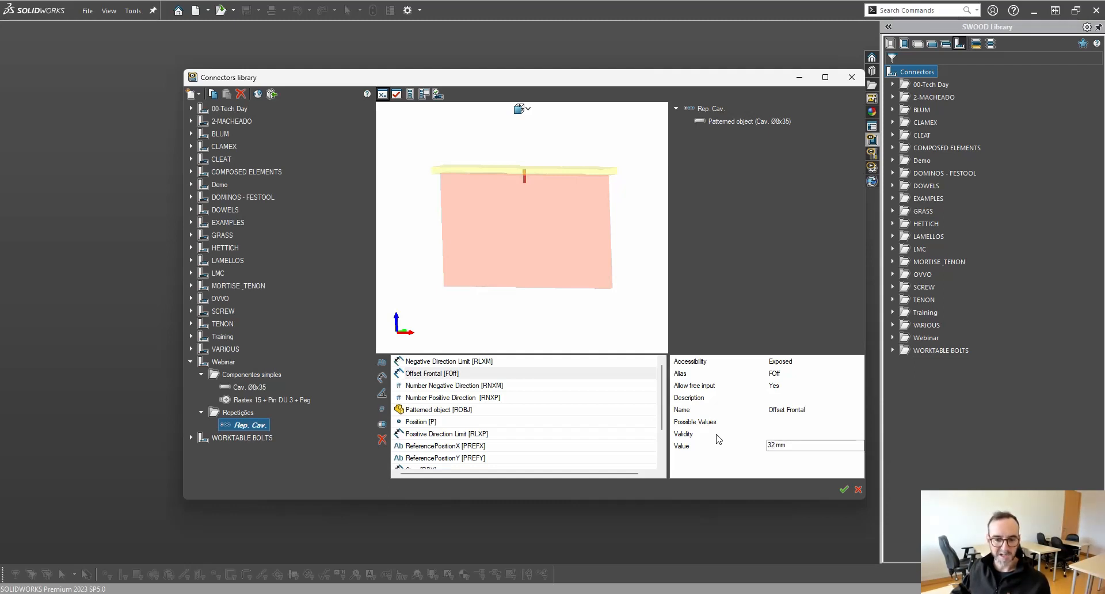
key(Return)
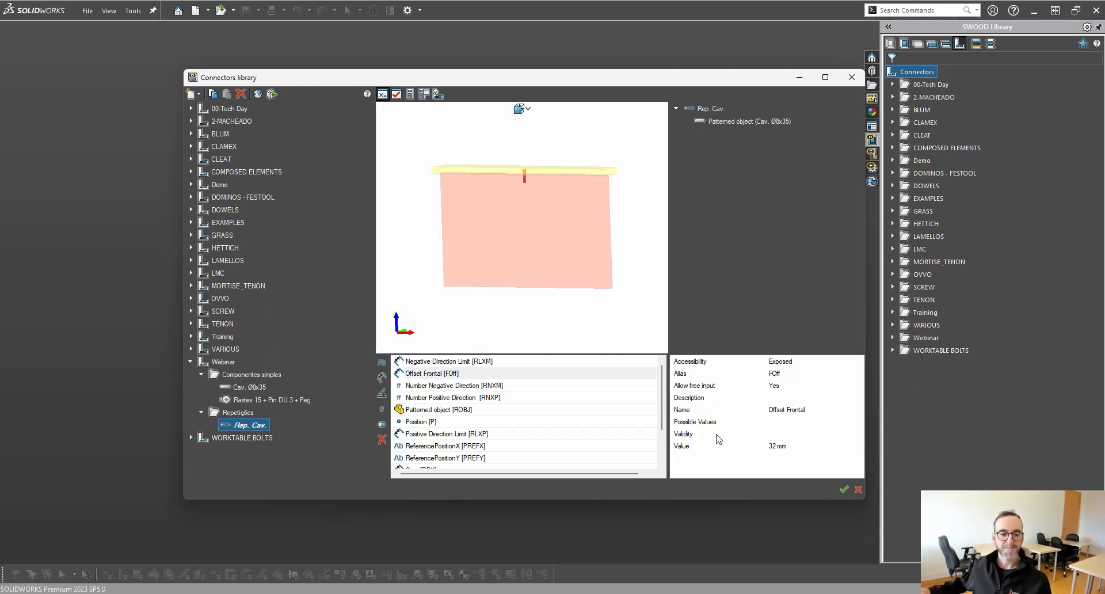
Duplicate the Offset Frontal parameter within the pattern's parameter list by copying and pasting it.
click(435, 376)
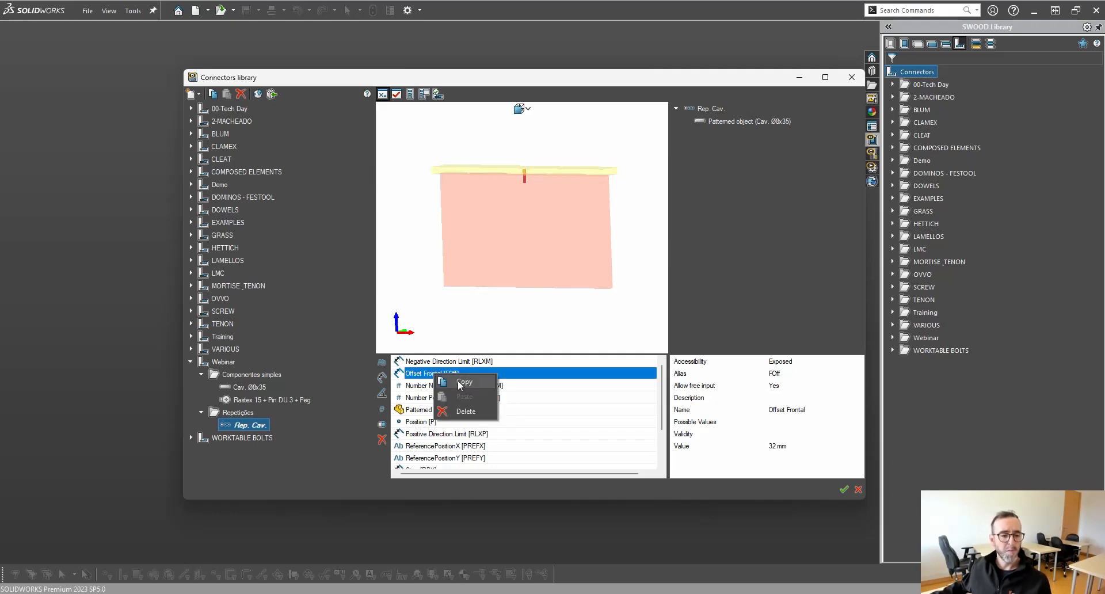
right_click(442, 375)
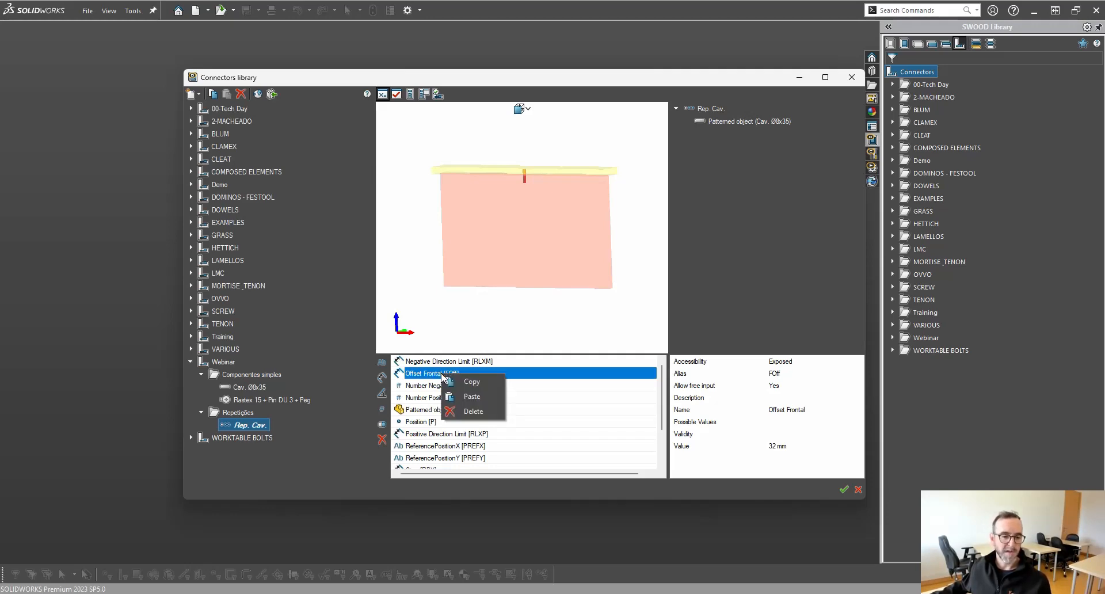
click(471, 397)
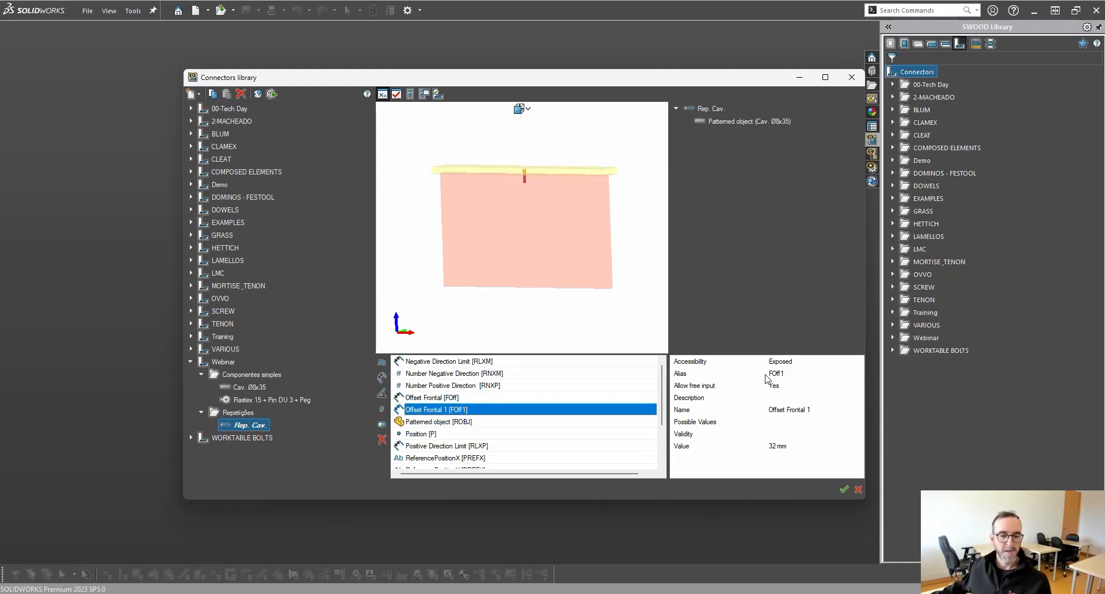
Change the duplicated offset parameter's alias to BOff and its name to "Offset Traseiro".
click(789, 374)
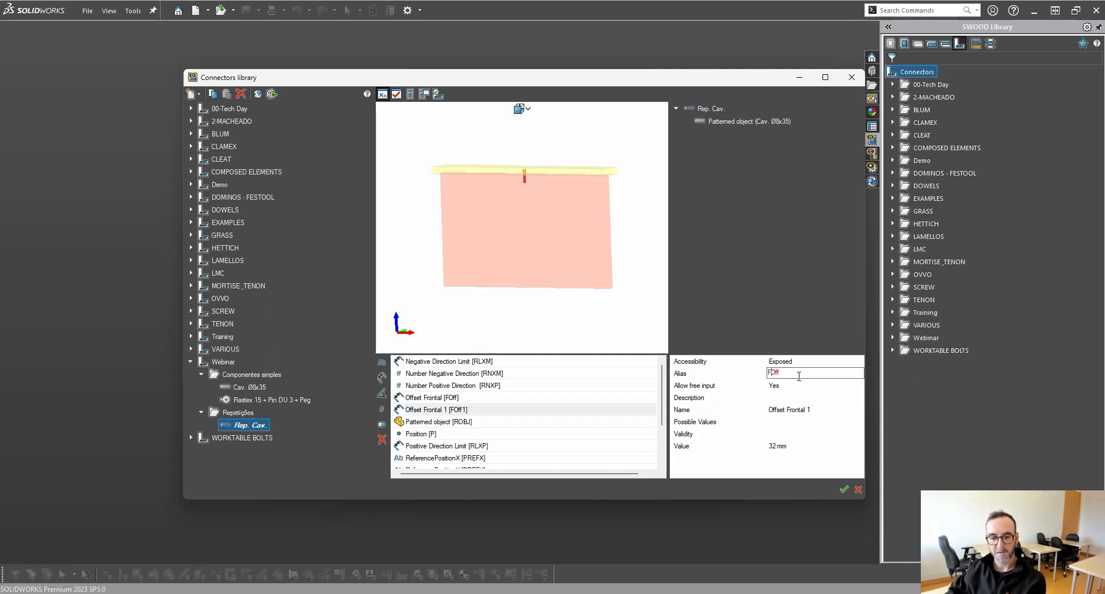
key(shift+Home)
text(B)
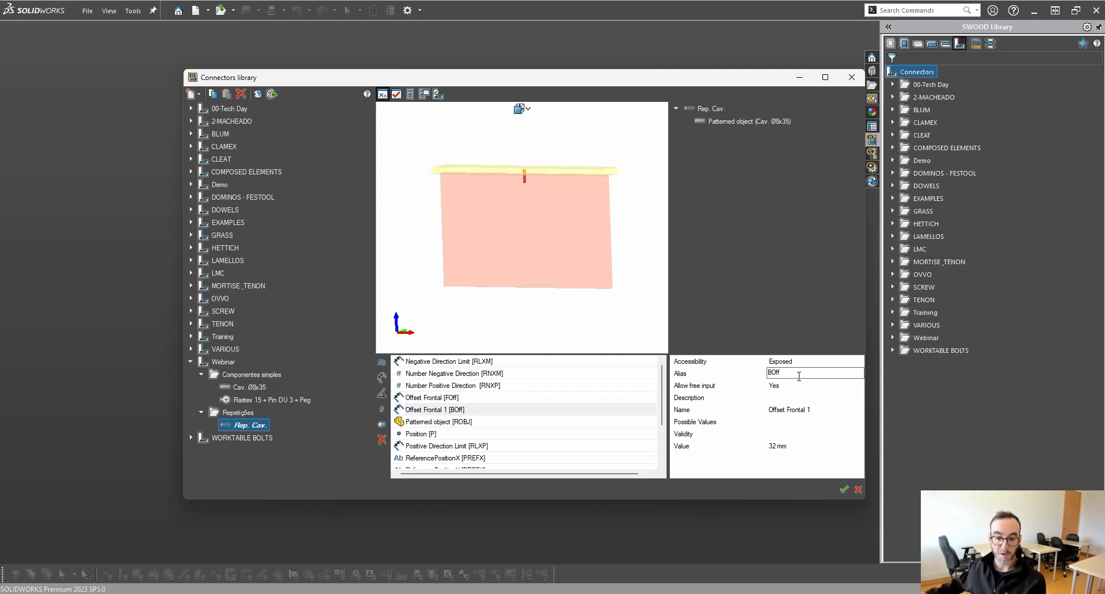
click(802, 409)
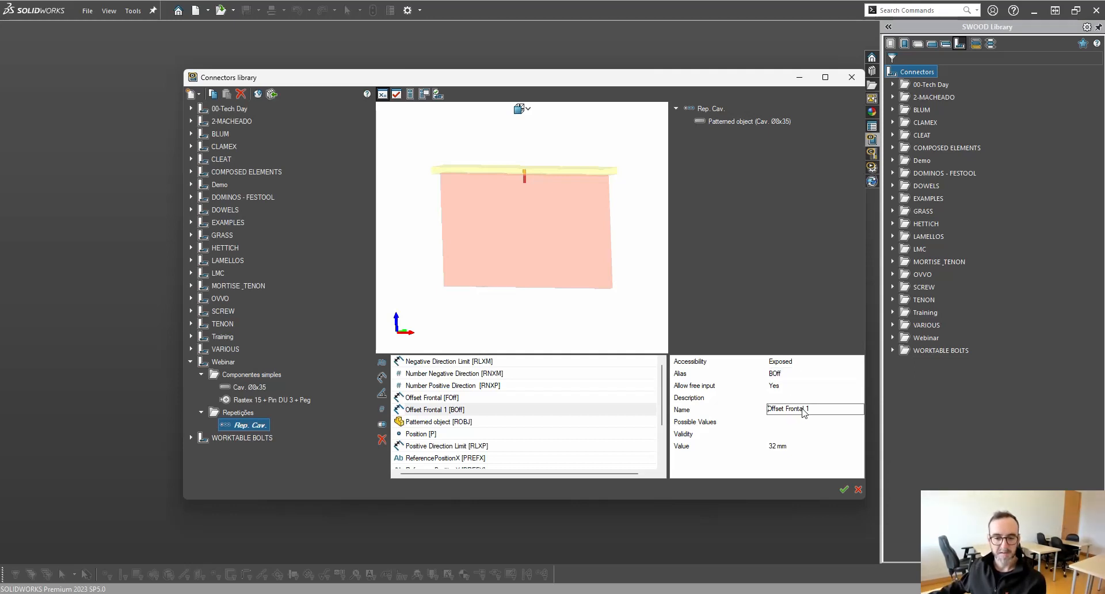
double_click(806, 409)
key(BackSpace)
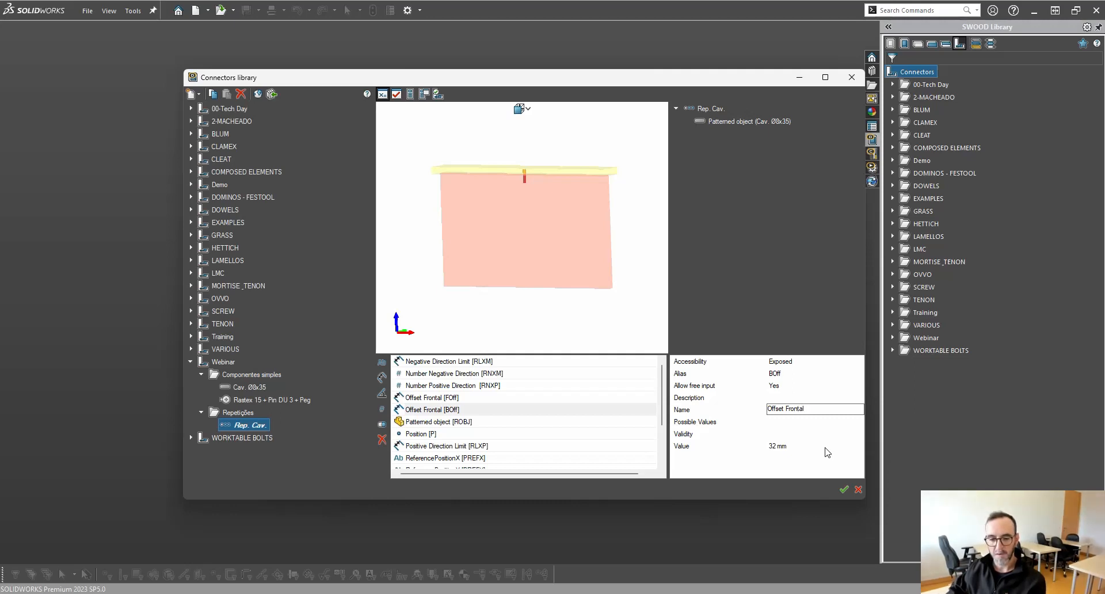
key(shift+End)
text(Traseiro)
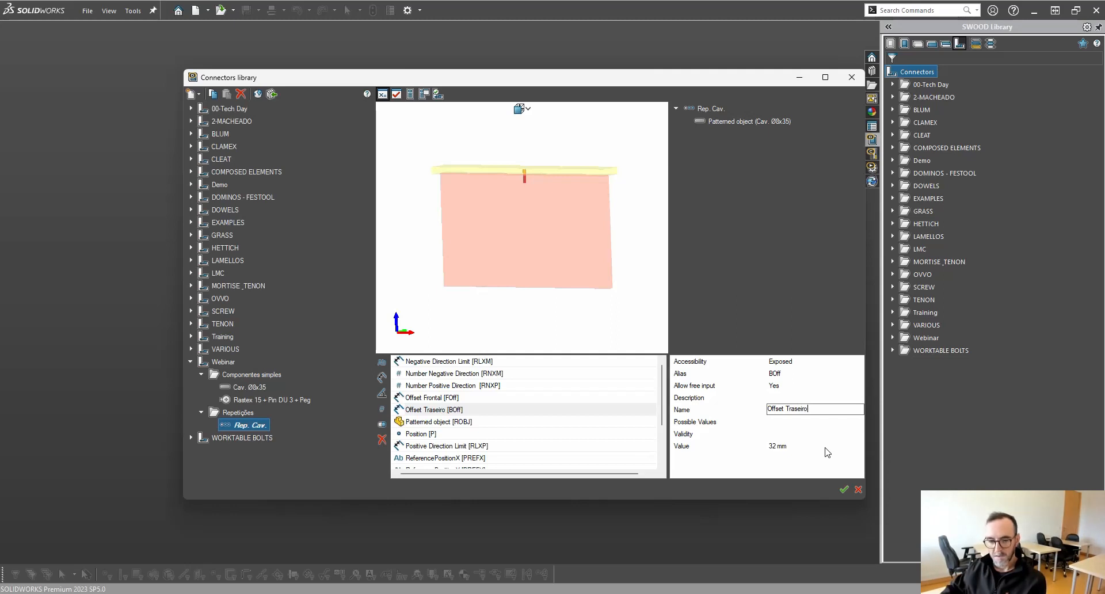
Set the value of the Offset Traseiro parameter to 50 mm.
click(774, 446)
double_click(774, 447)
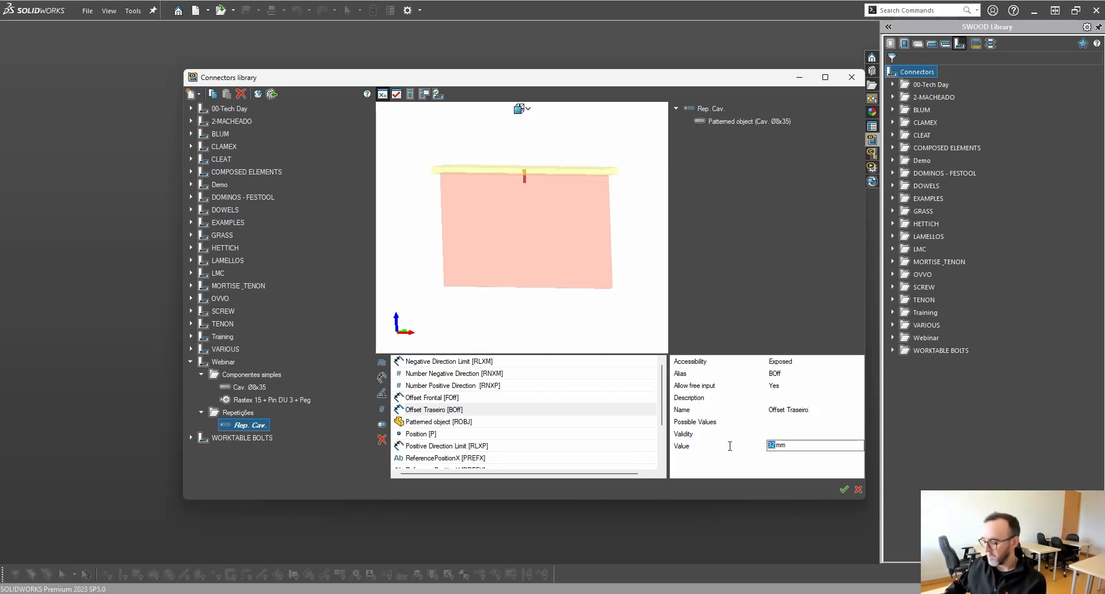
text(50)
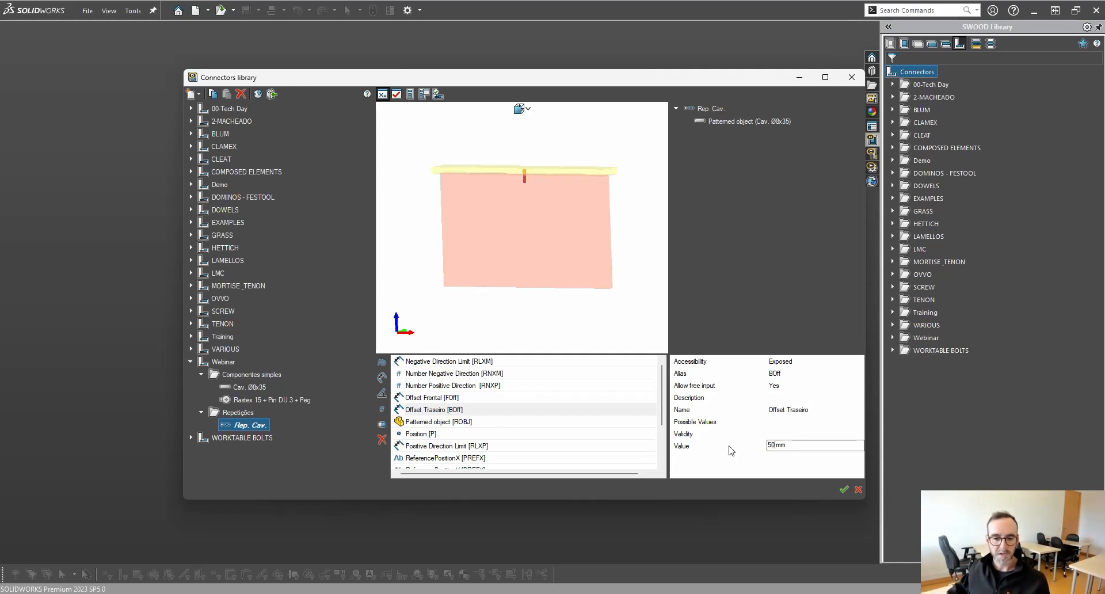
key(Return)
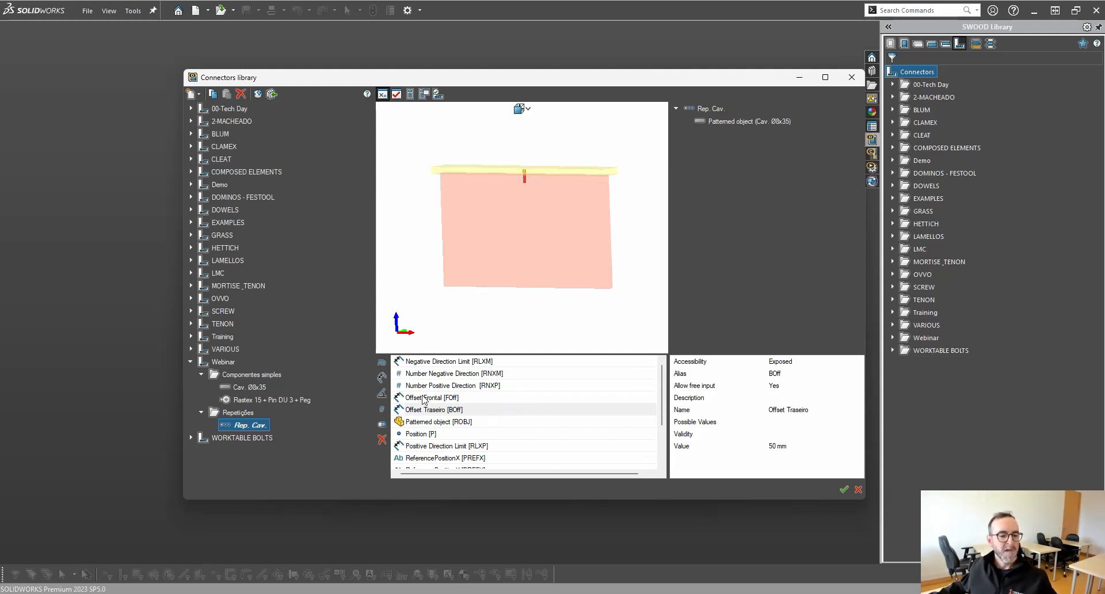
Add a new integer parameter to the pattern with alias NC and name "Num. Cavilhas".
click(381, 410)
click(789, 375)
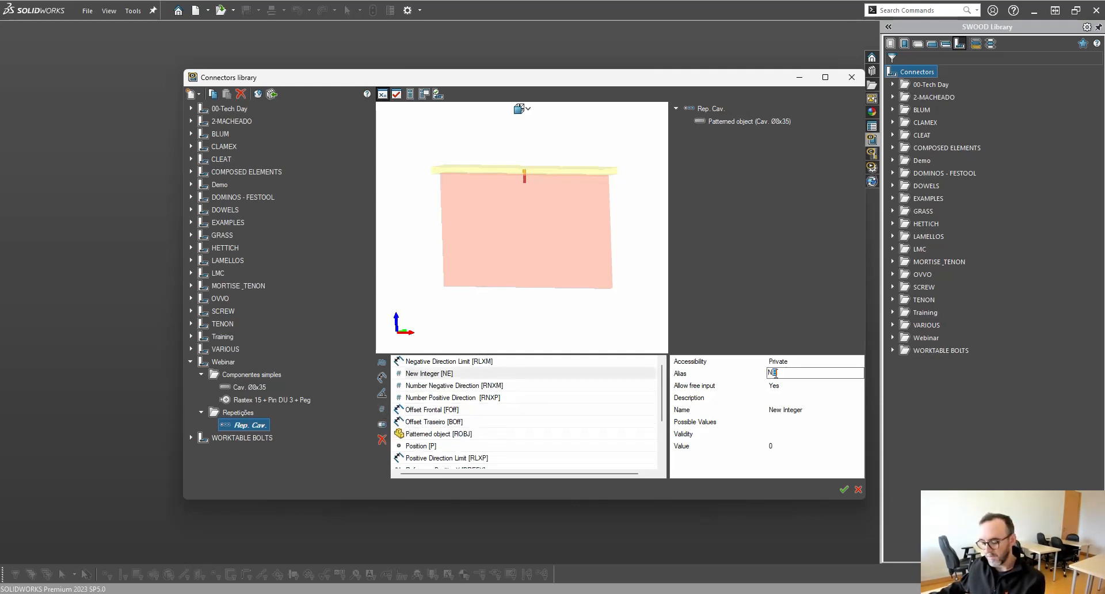
key(BackSpace)
text(C)
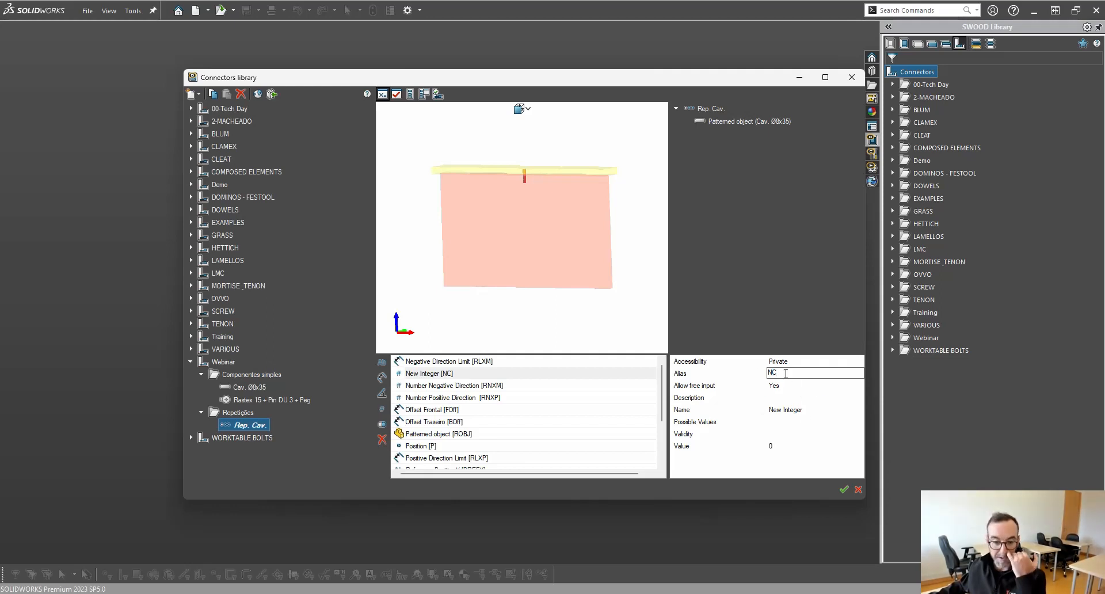
click(815, 409)
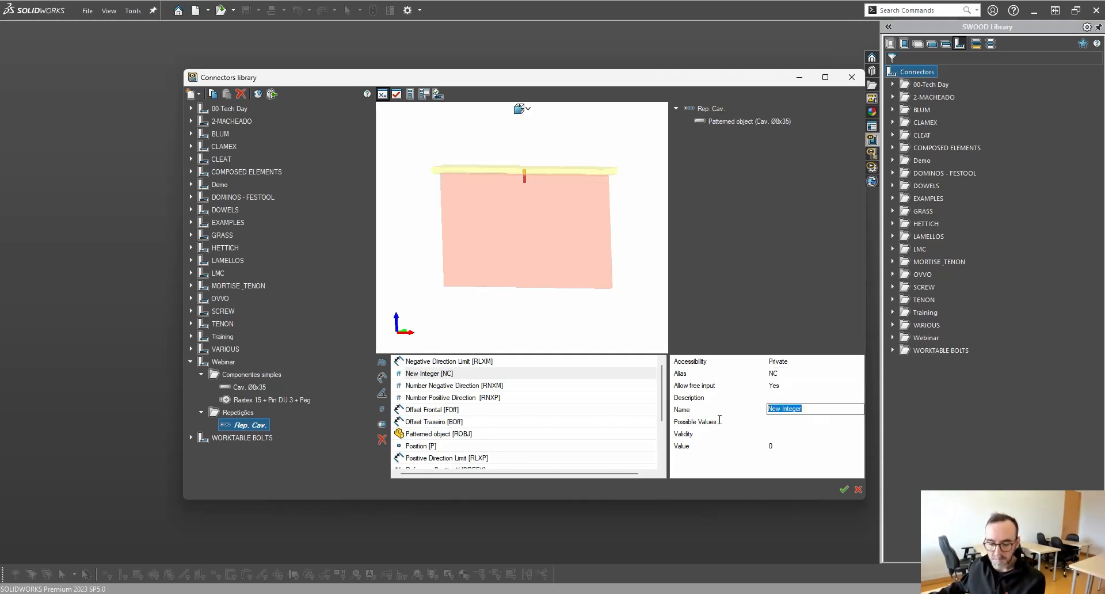
text(Num)
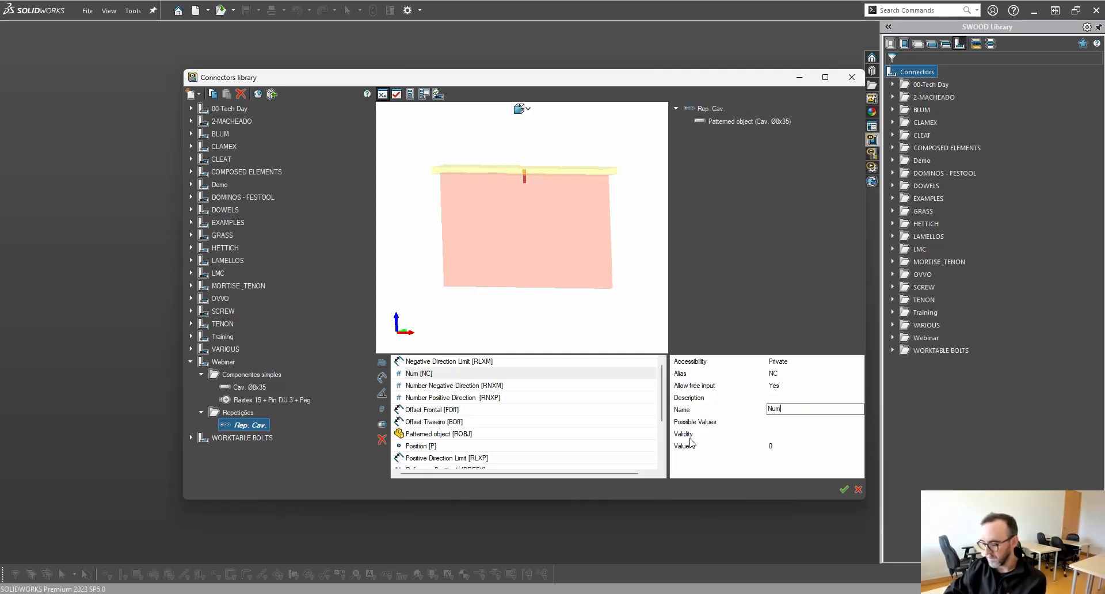
text(. )
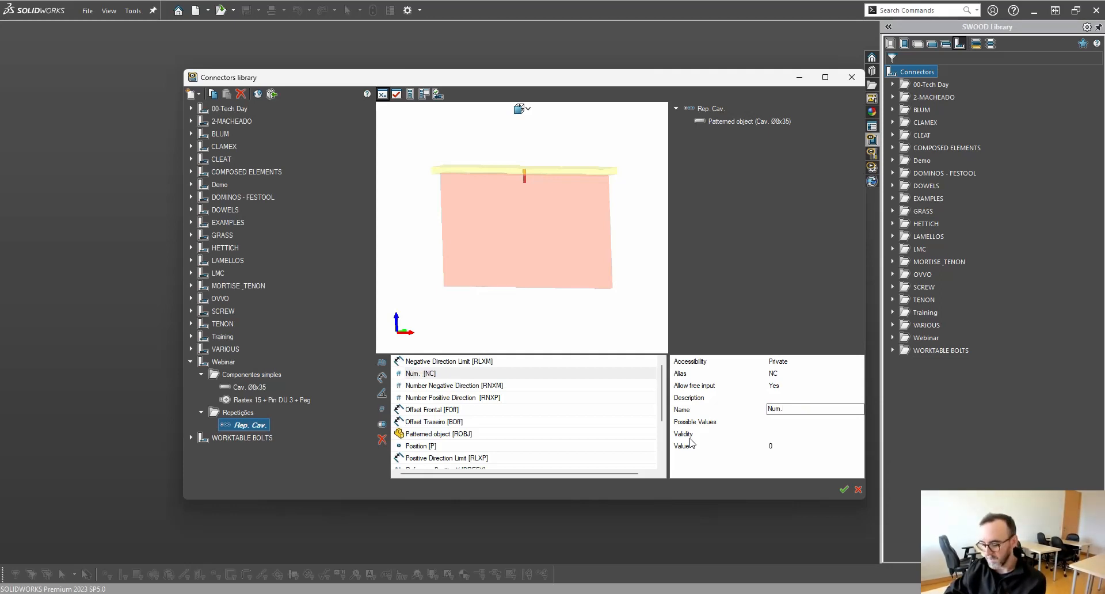
text(Ca)
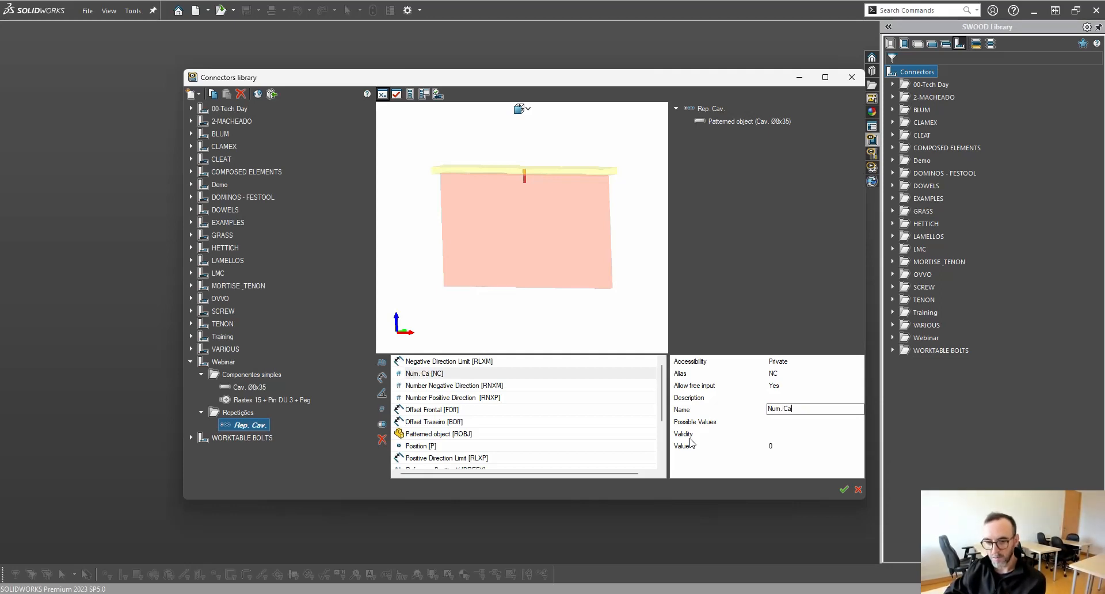
text(vilhas)
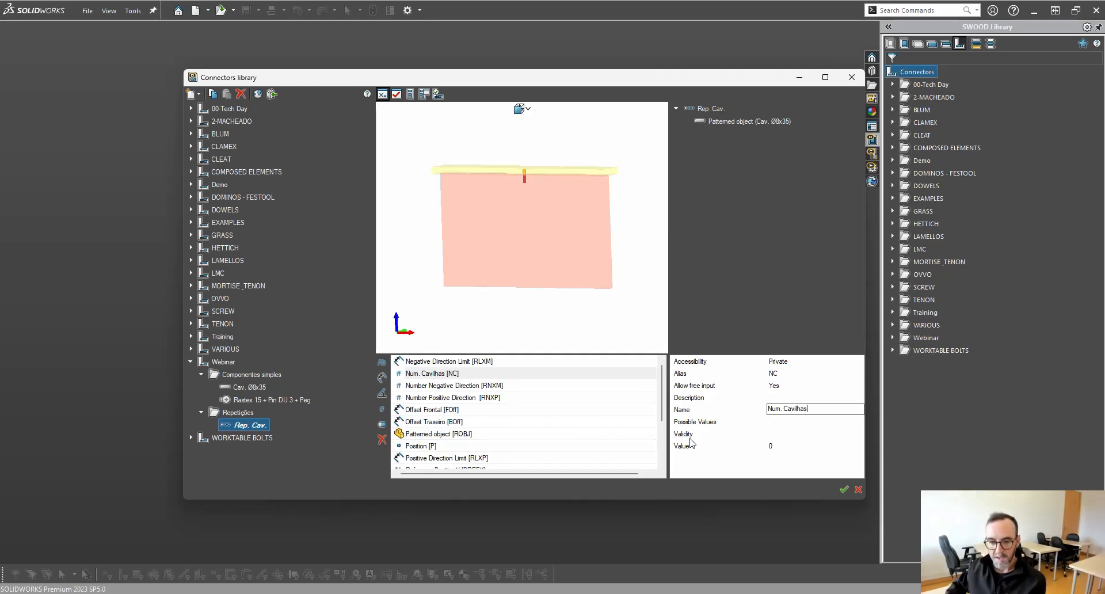
Set the value of the Num. Cavilhas parameter to 3.
click(690, 443)
click(774, 445)
double_click(774, 444)
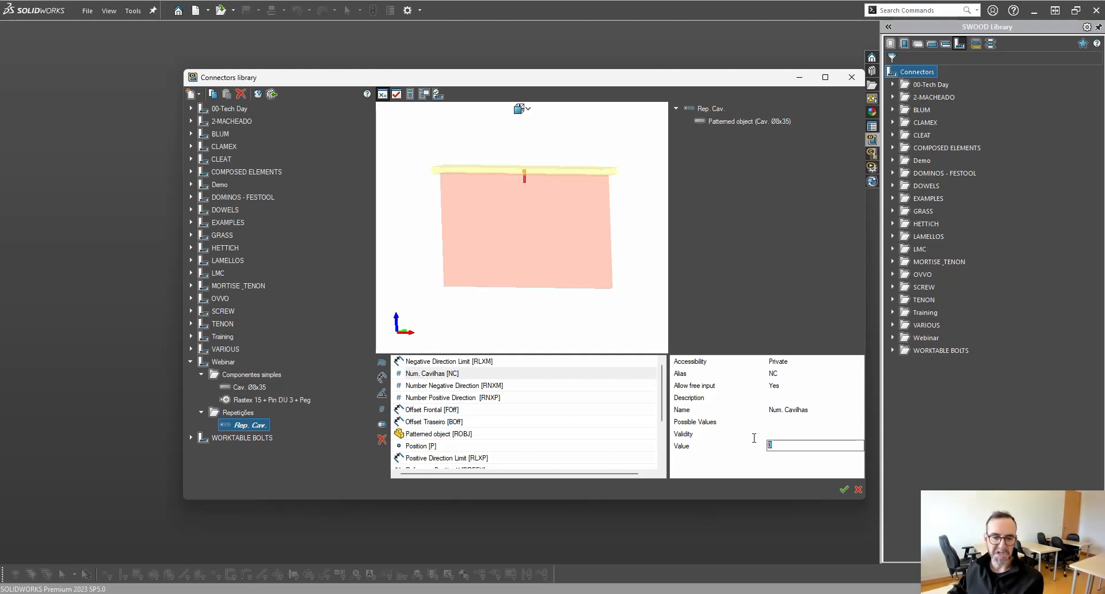
text(3)
key(Return)
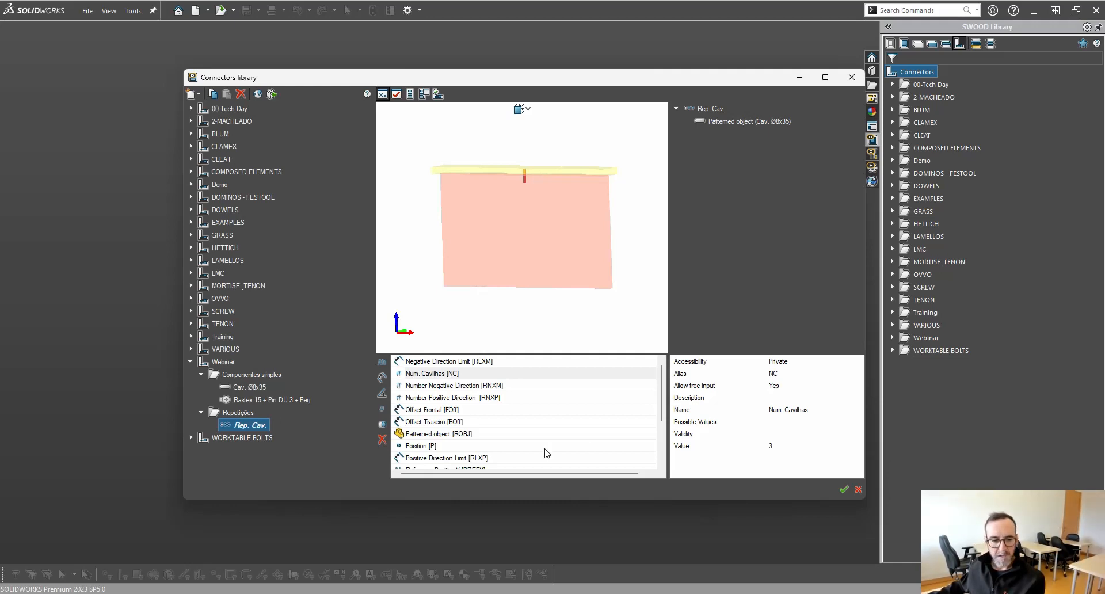
Set the pattern's Type Repeated [RTYPE] parameter to Left+Step+Limits.
scroll(495, 423, down, 2)
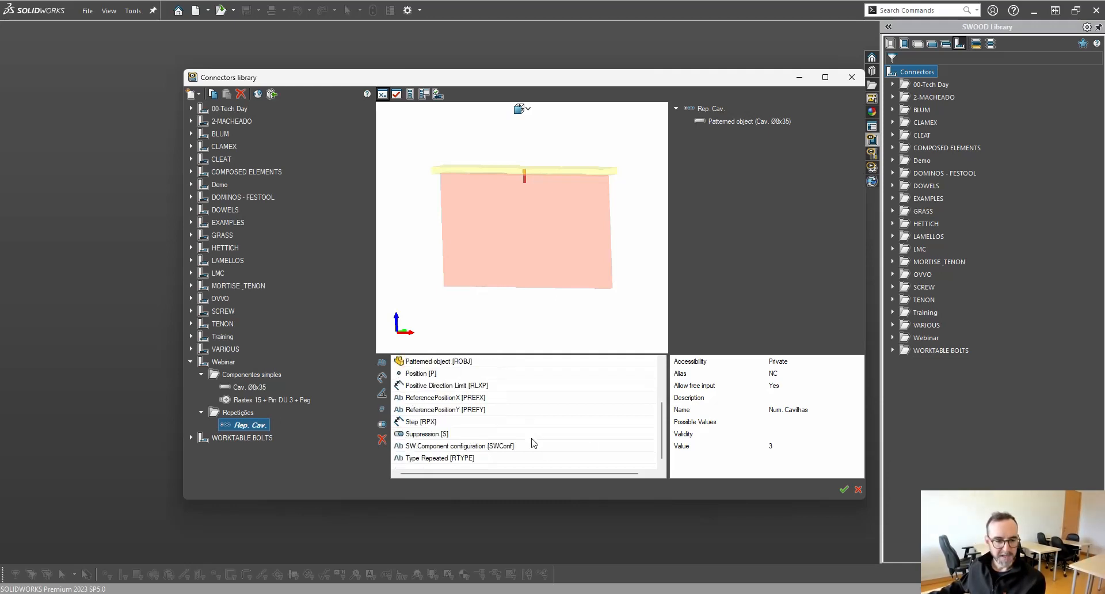
click(441, 459)
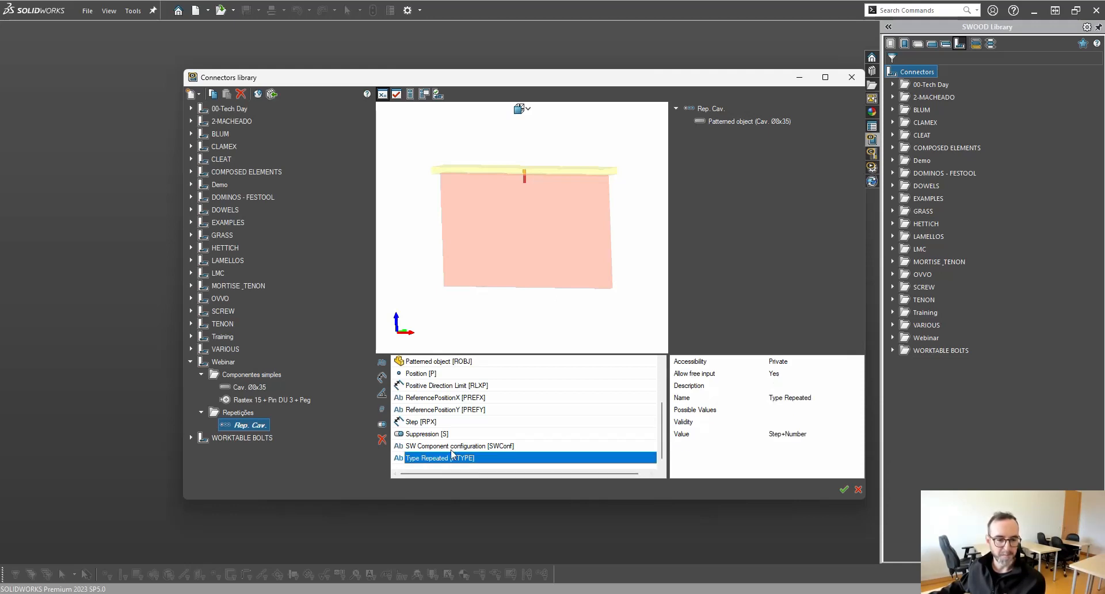
click(812, 435)
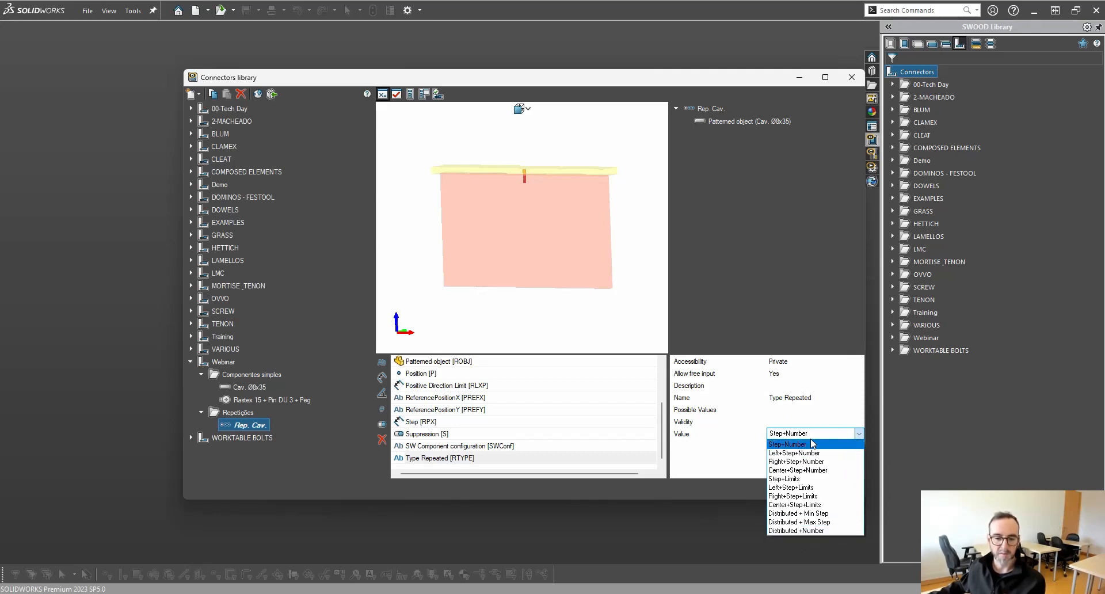
click(803, 488)
click(746, 471)
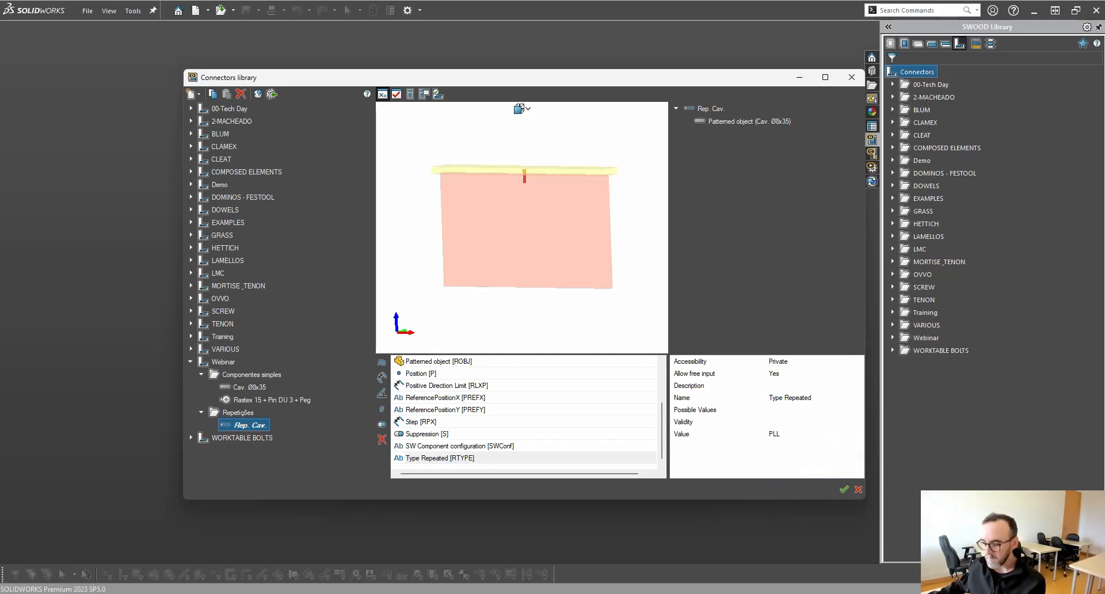
Open the pattern's script and start an assignment for the Step parameter with "RPX =".
click(424, 94)
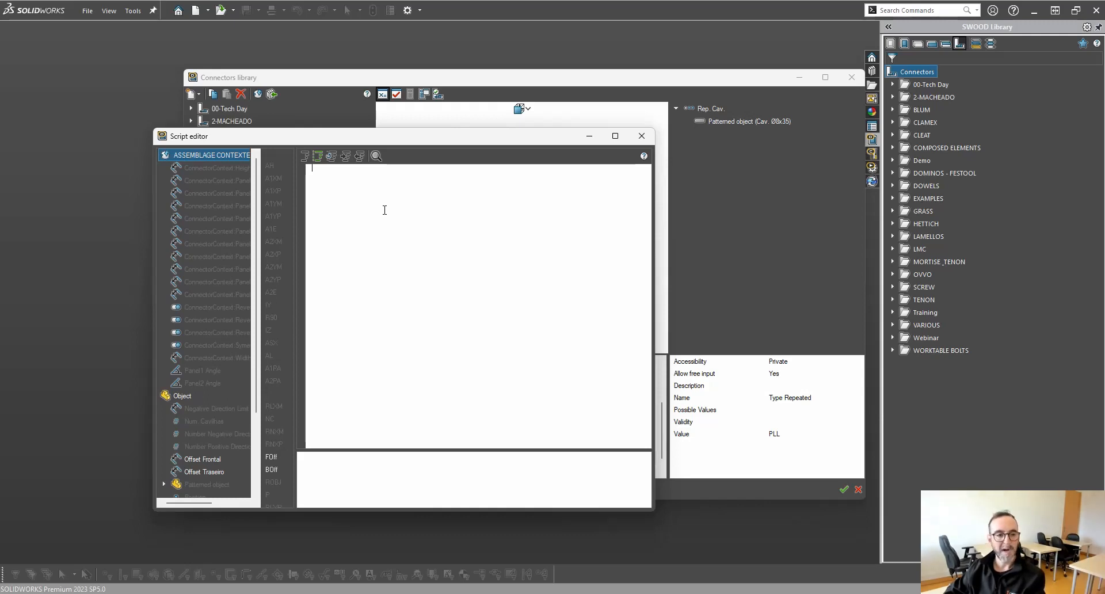
text(R)
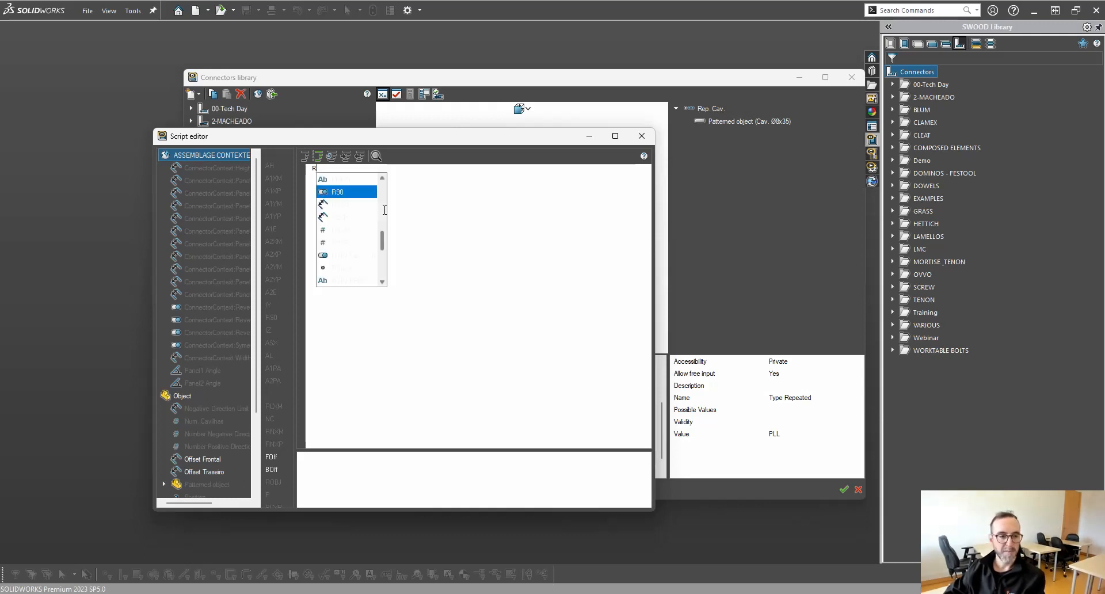
key(BackSpace)
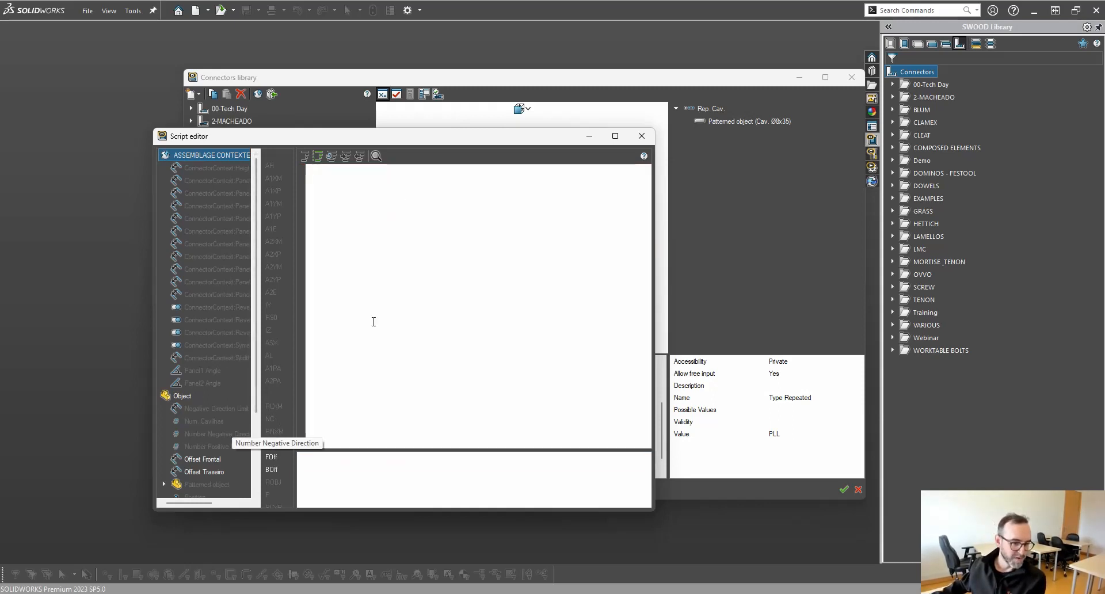
scroll(214, 450, down, 2)
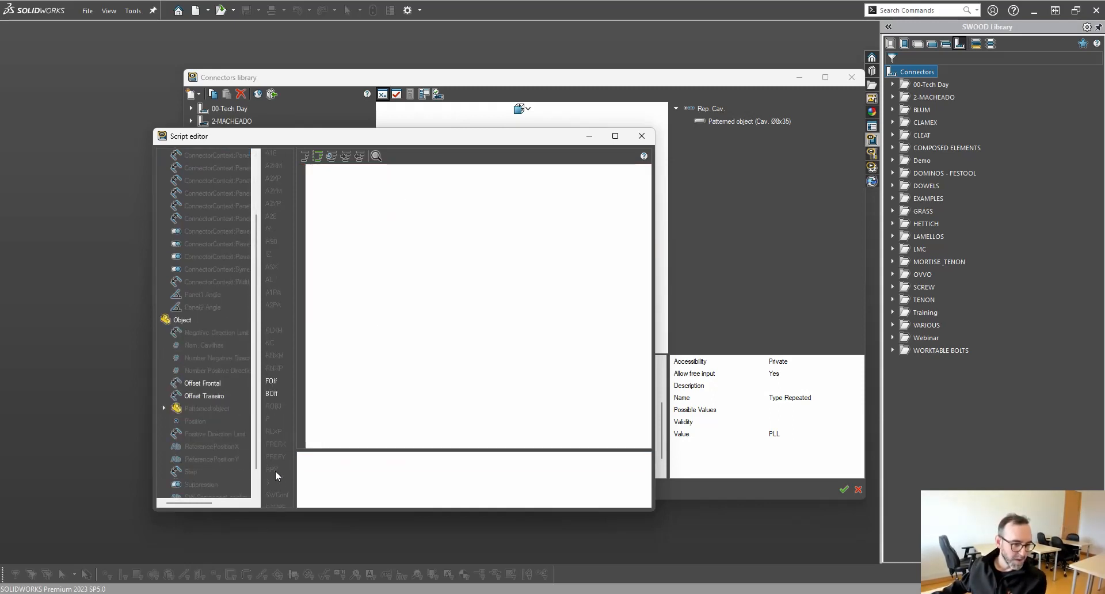
double_click(189, 472)
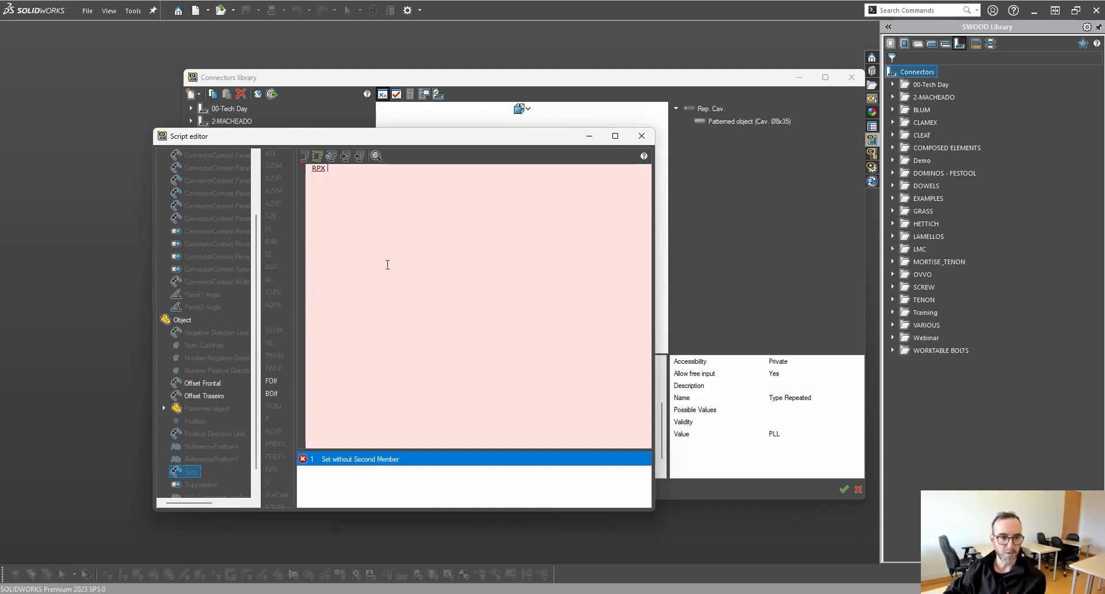
text(=)
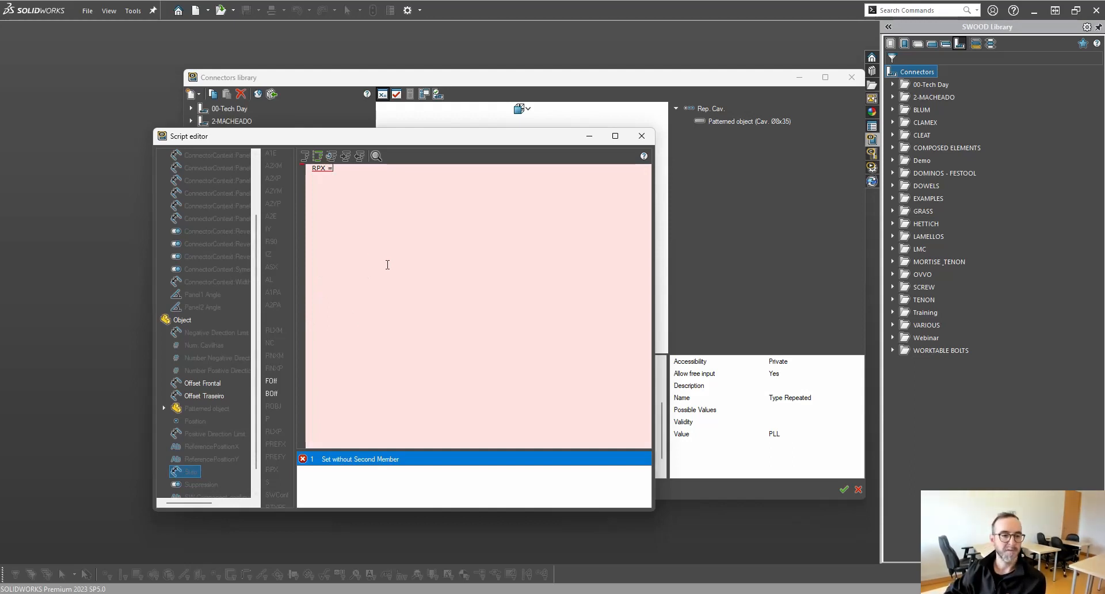
ctrl+scroll(374, 227, up, 5)
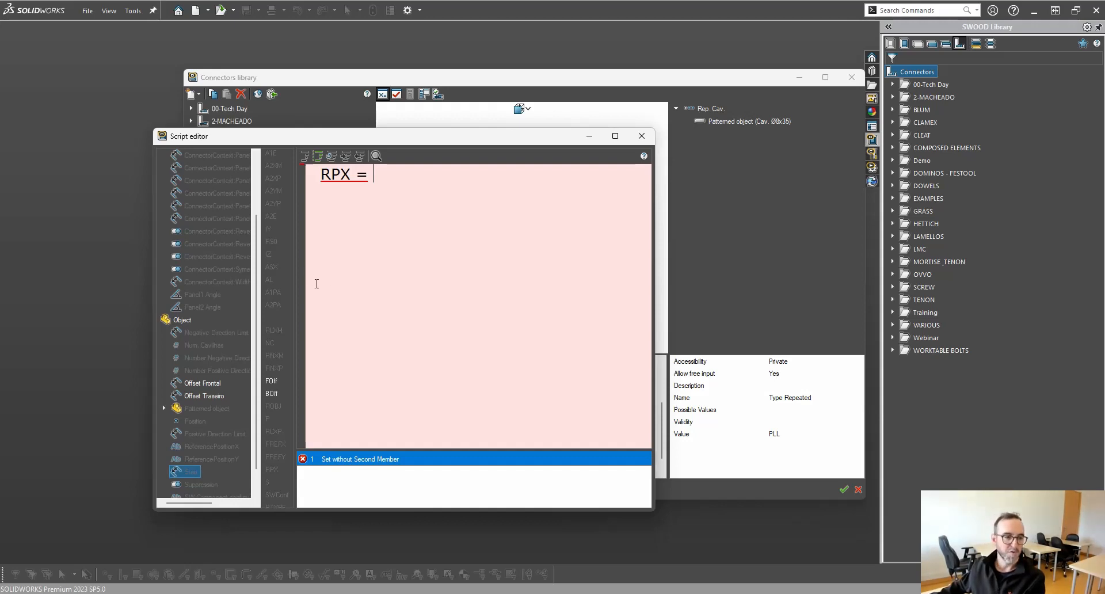
Widen the script editor and move it aside to examine the pattern's test view with its offsets and panel dimensions.
drag(150, 267, 115, 267)
drag(260, 292, 285, 292)
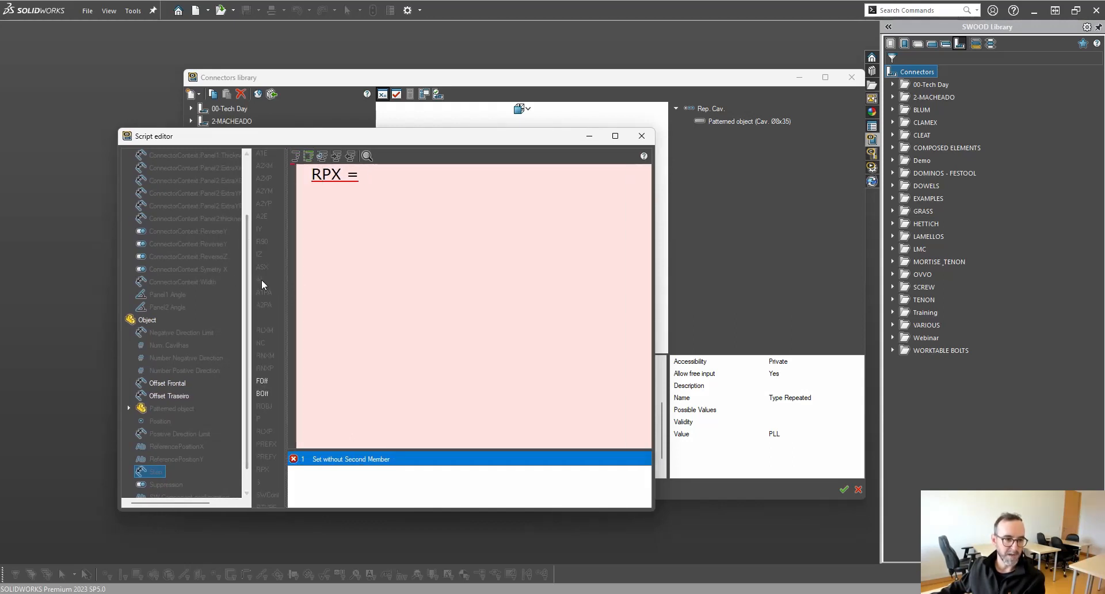
drag(424, 140, 118, 254)
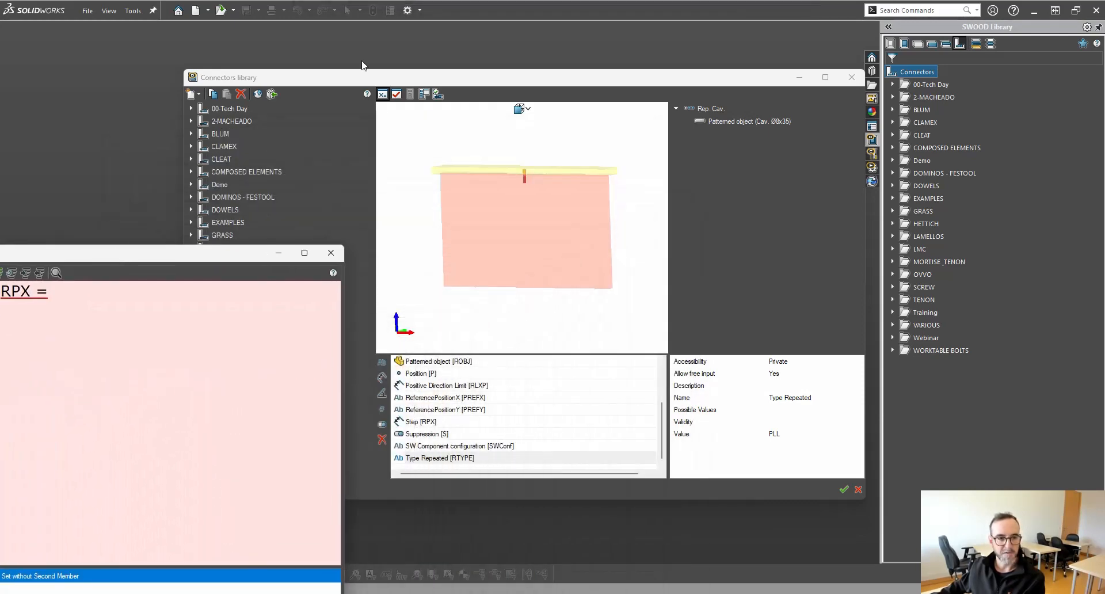
click(438, 95)
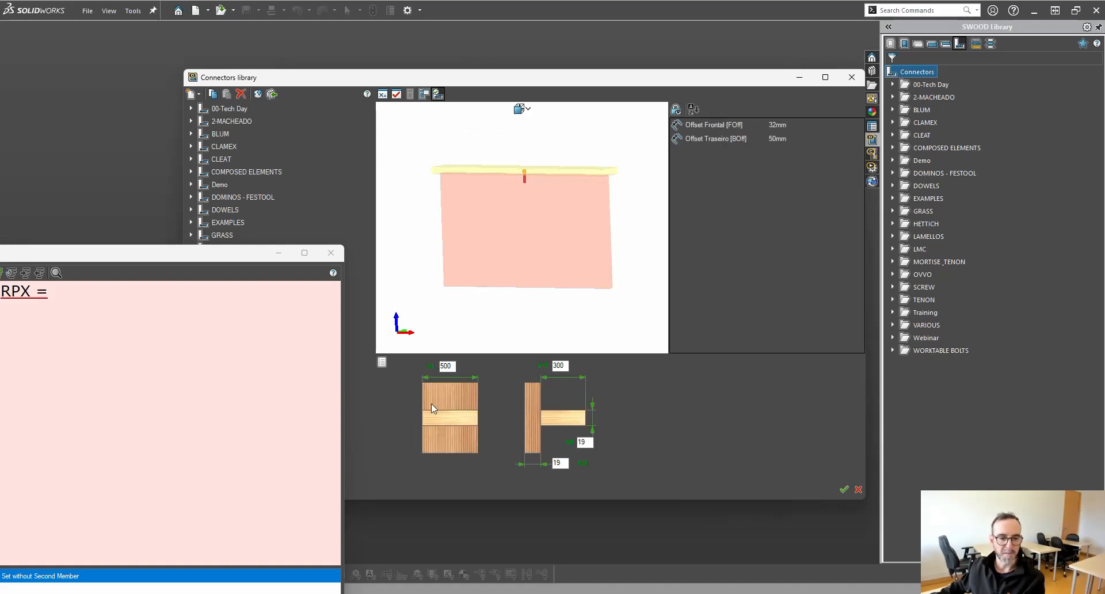
drag(226, 258, 630, 153)
Complete the RPX assignment's numerator in the script with the expression (AL-FOff-BOff).
click(484, 185)
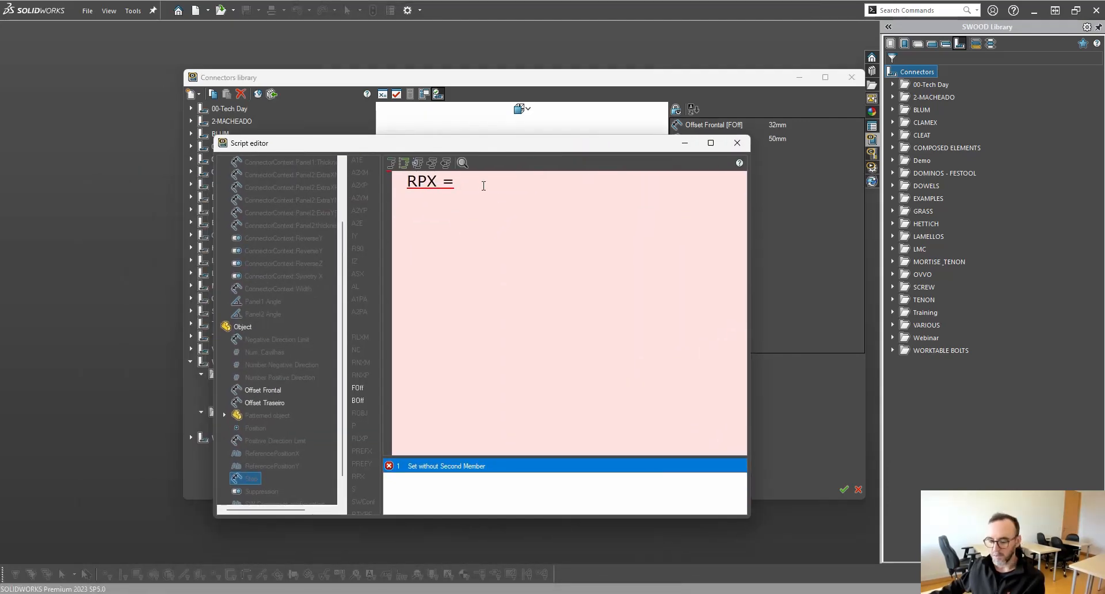
text((AL)
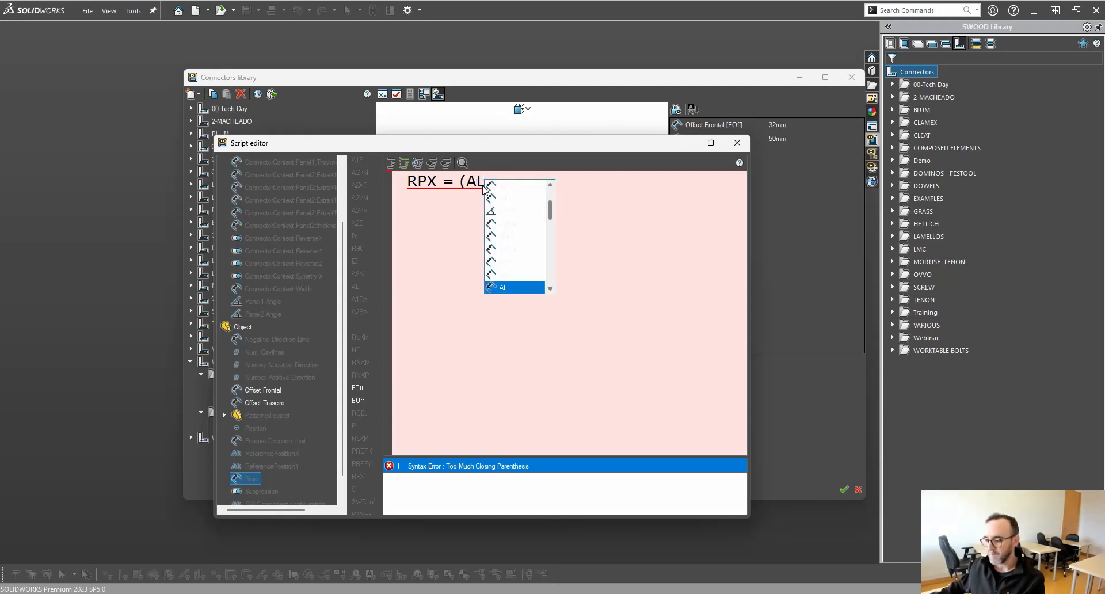
text(-)
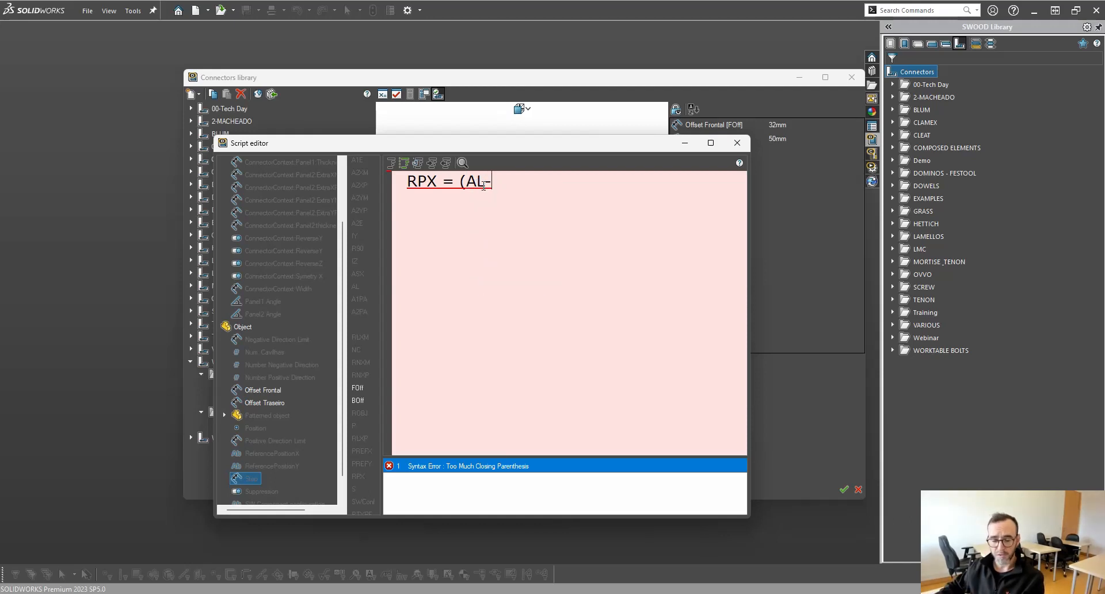
text(FOF)
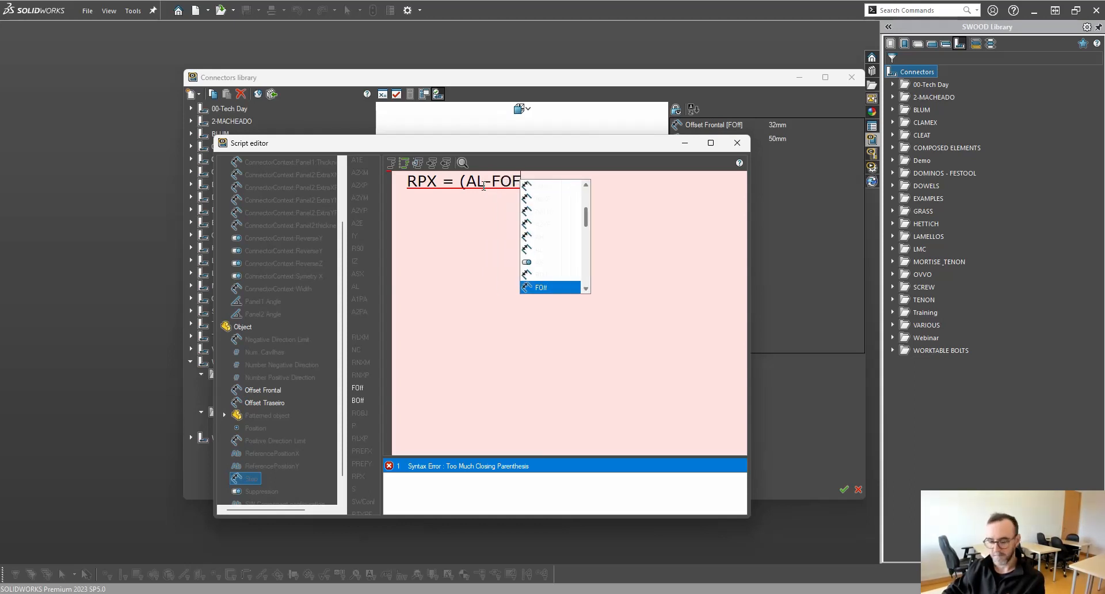
key(BackSpace)
text(ff)
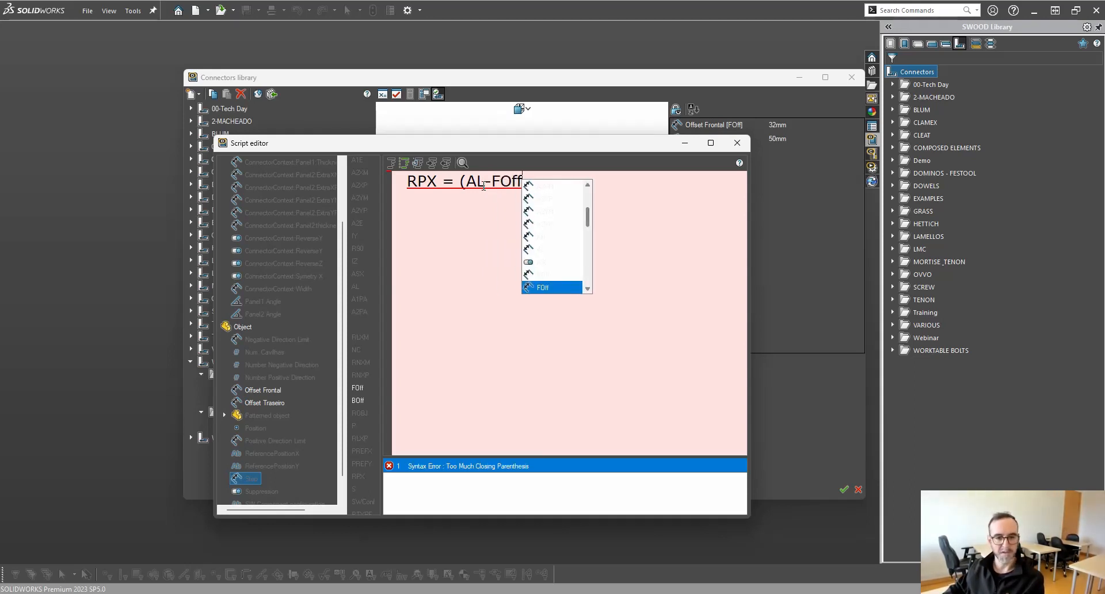
text(-)
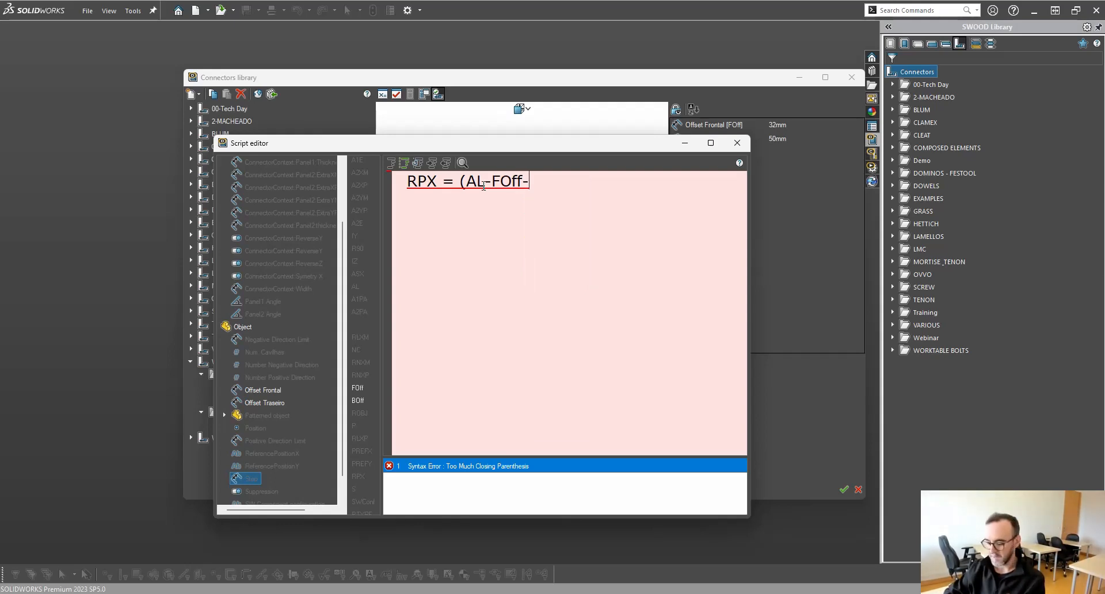
text(BOff)
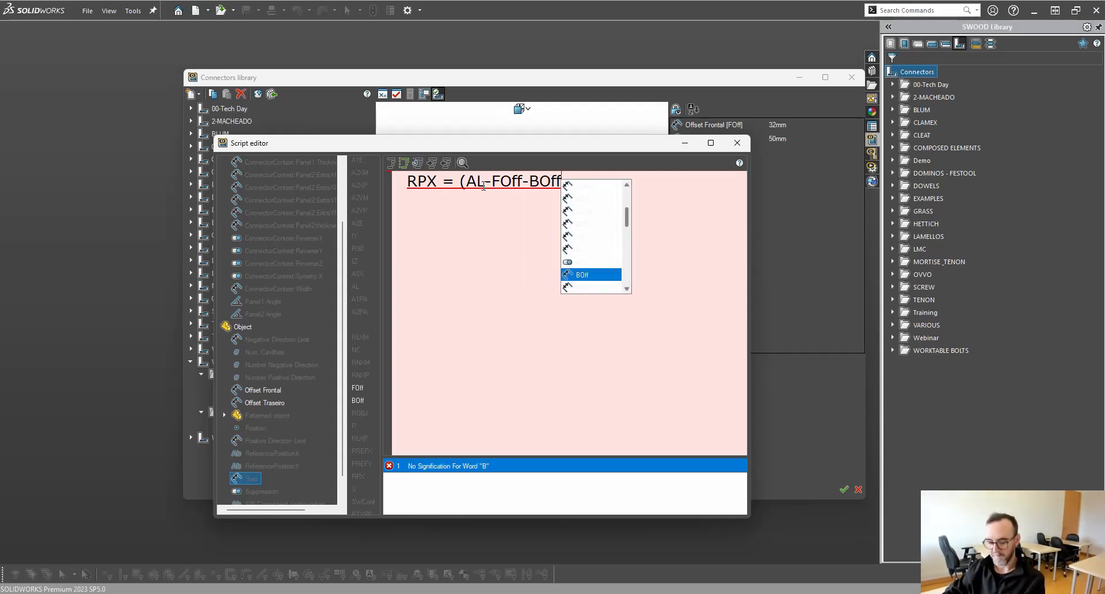
text())
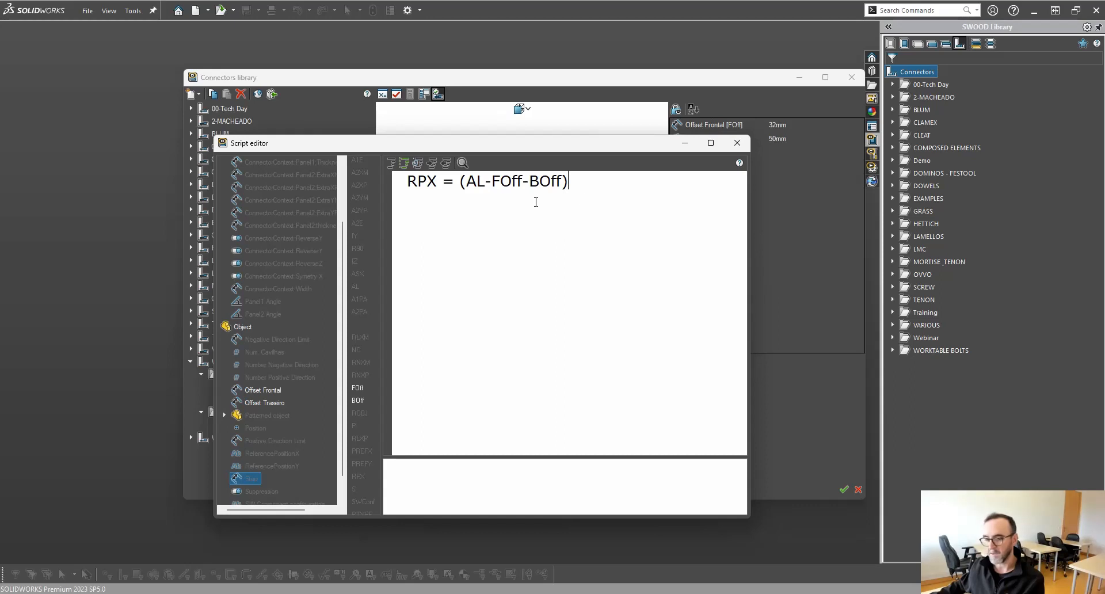
Divide the RPX expression by the number of dowels minus one, using /(NC-1).
text(/)
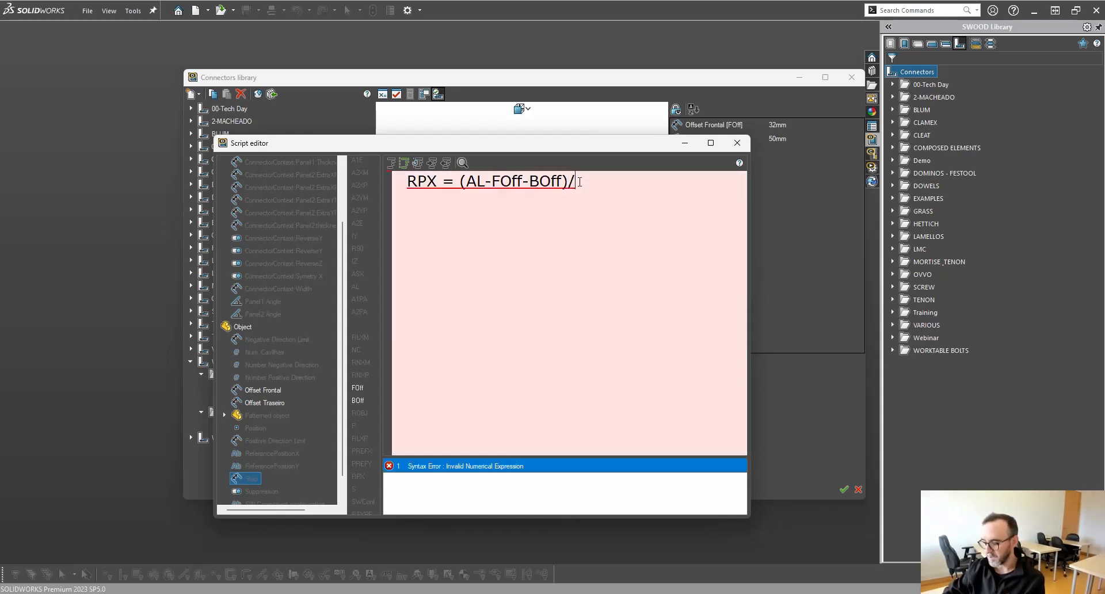
text(()
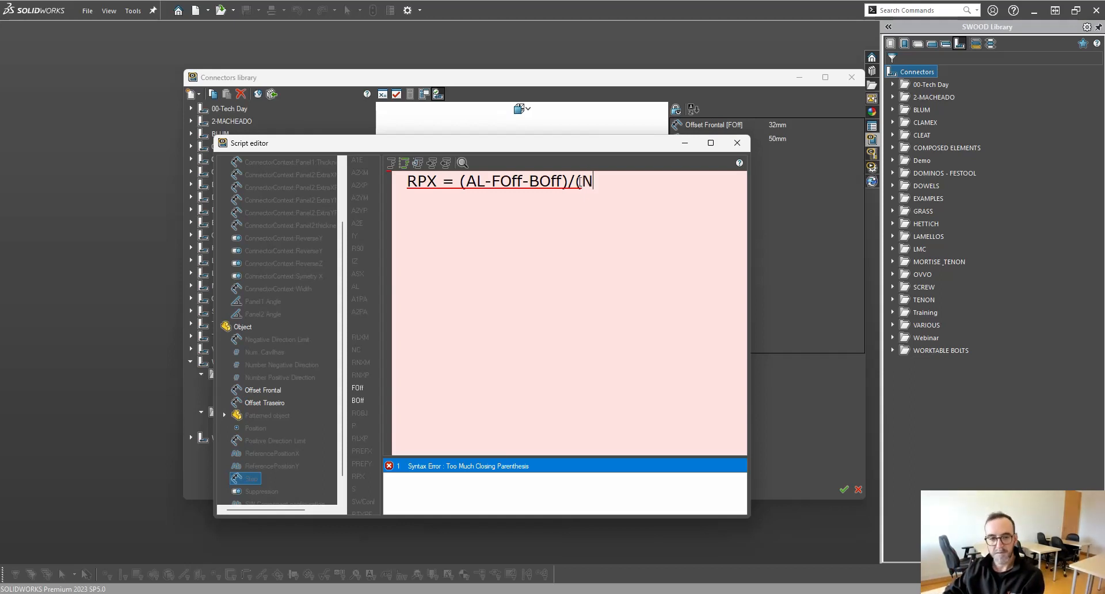
text(NC-1)
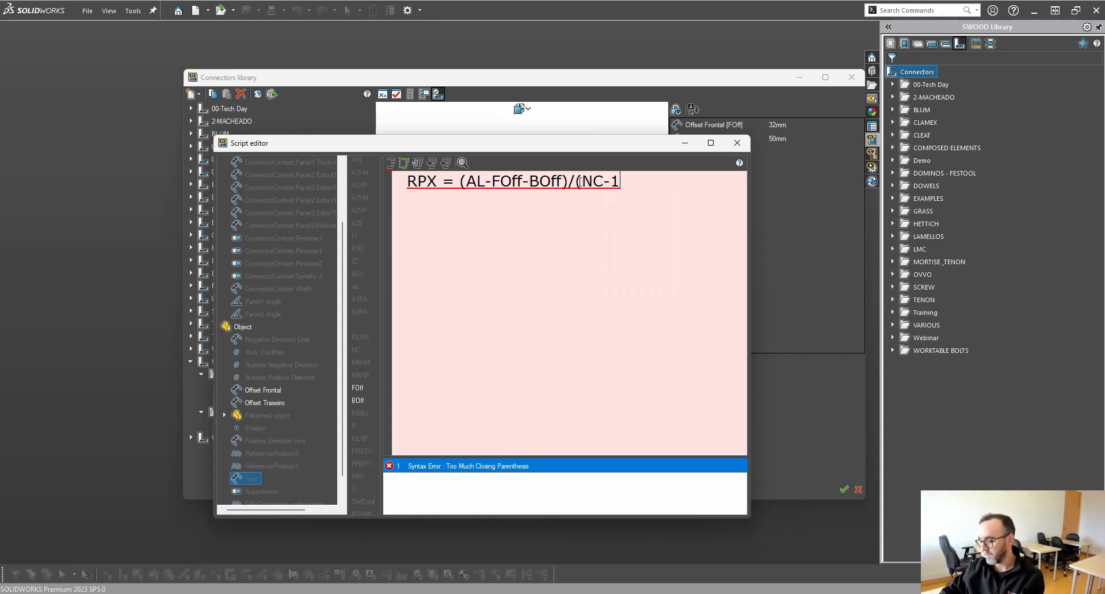
text())
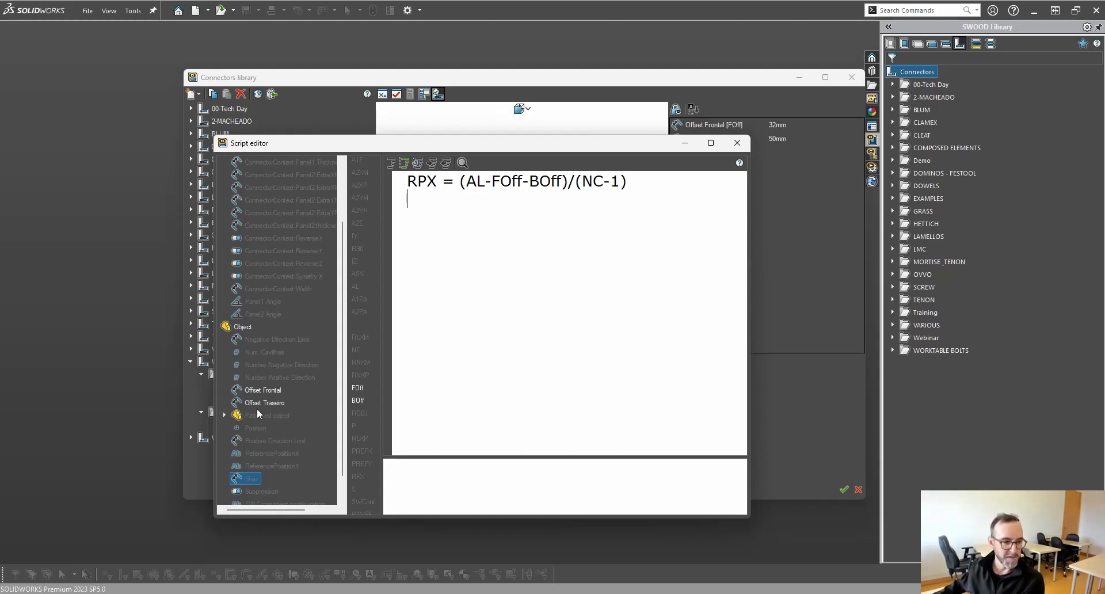
Insert the patterned object's Position on the second script line and start its X assignment as "ROBJ.P.X =".
click(224, 415)
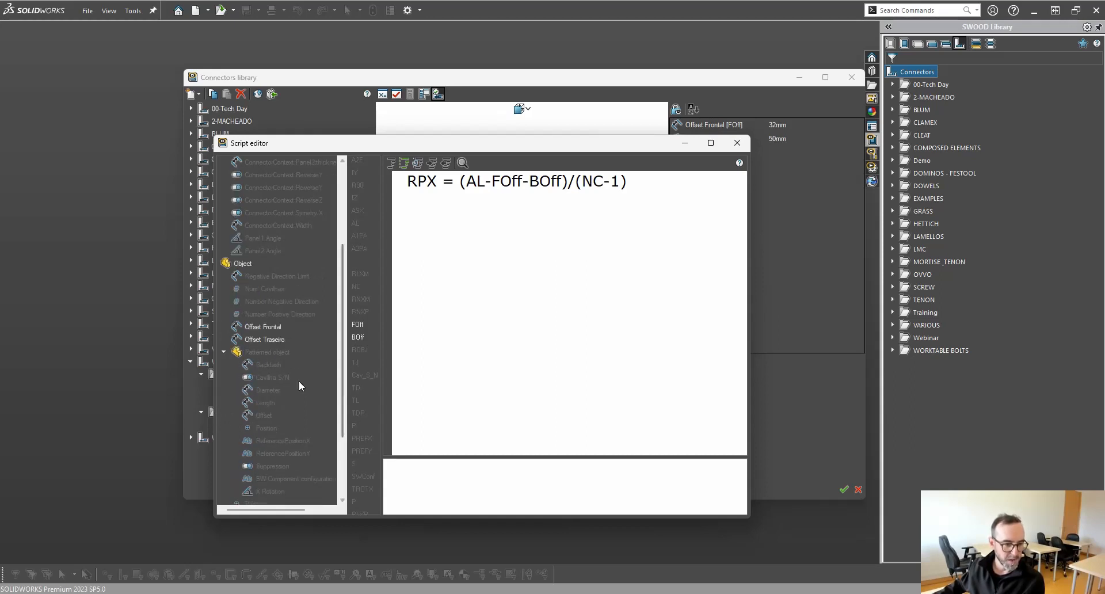
scroll(299, 381, down, 1)
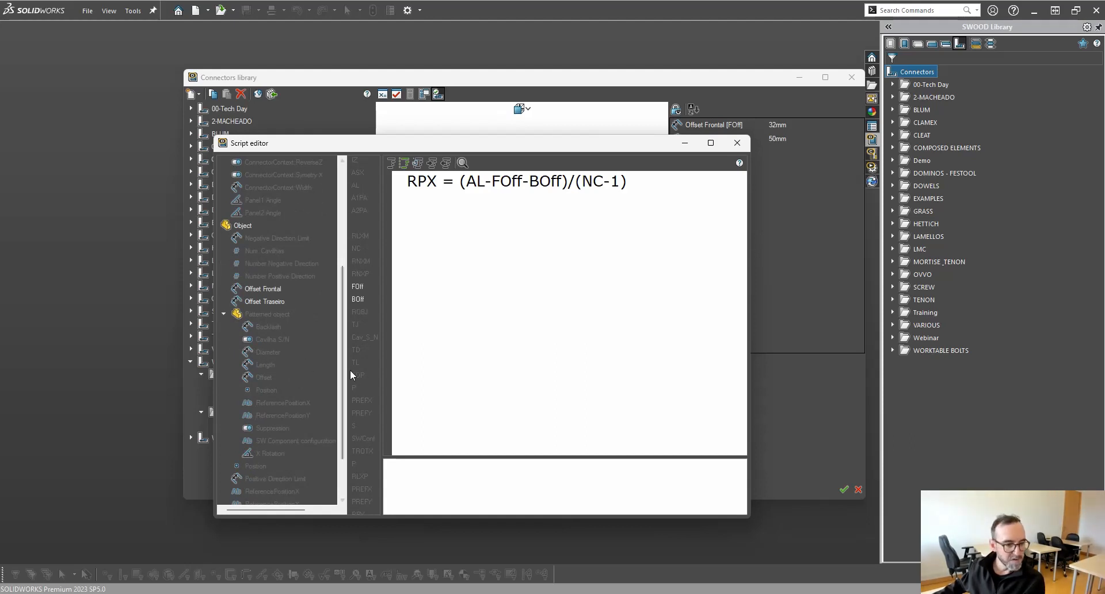
double_click(264, 389)
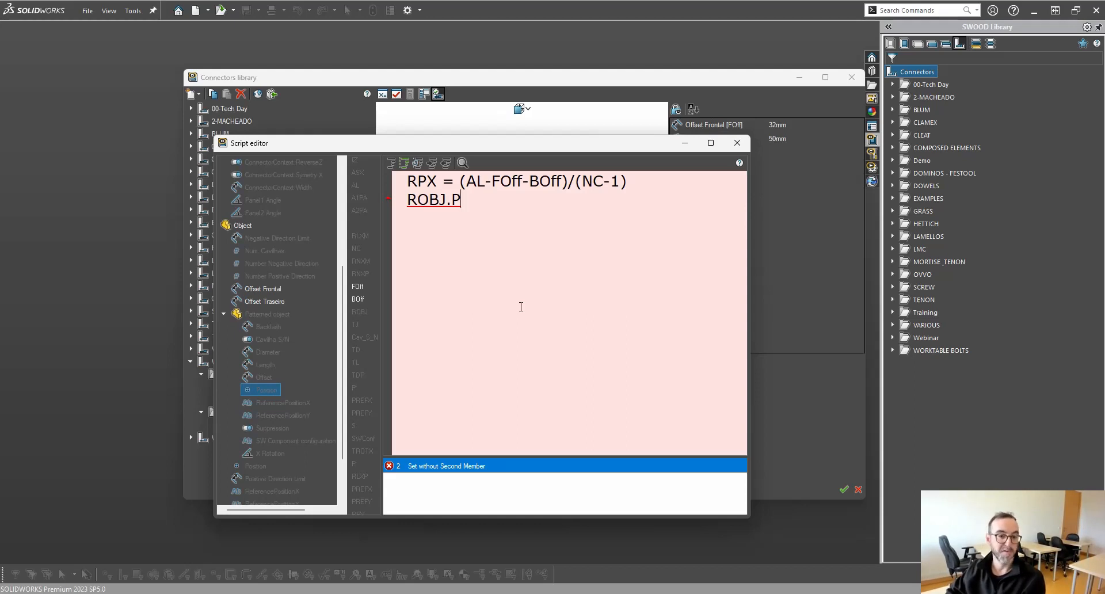
text(.)
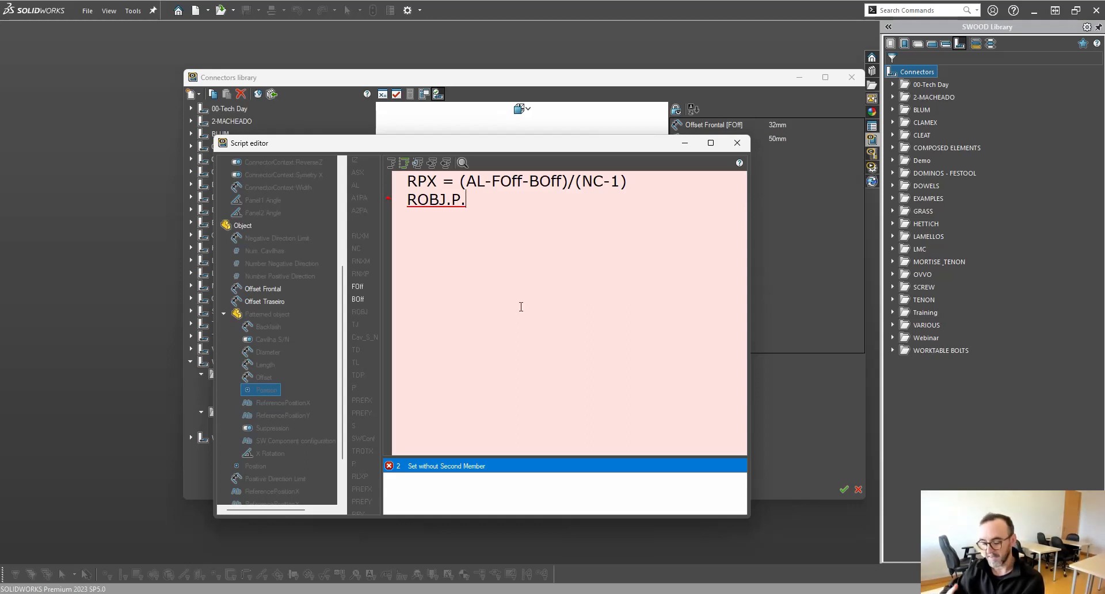
text(X)
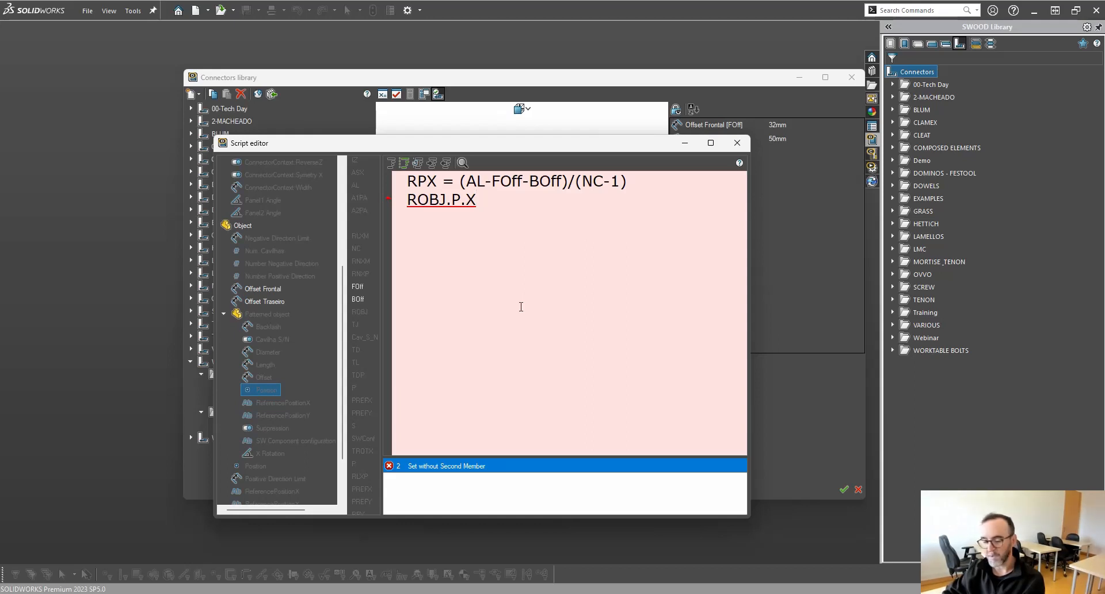
text(=)
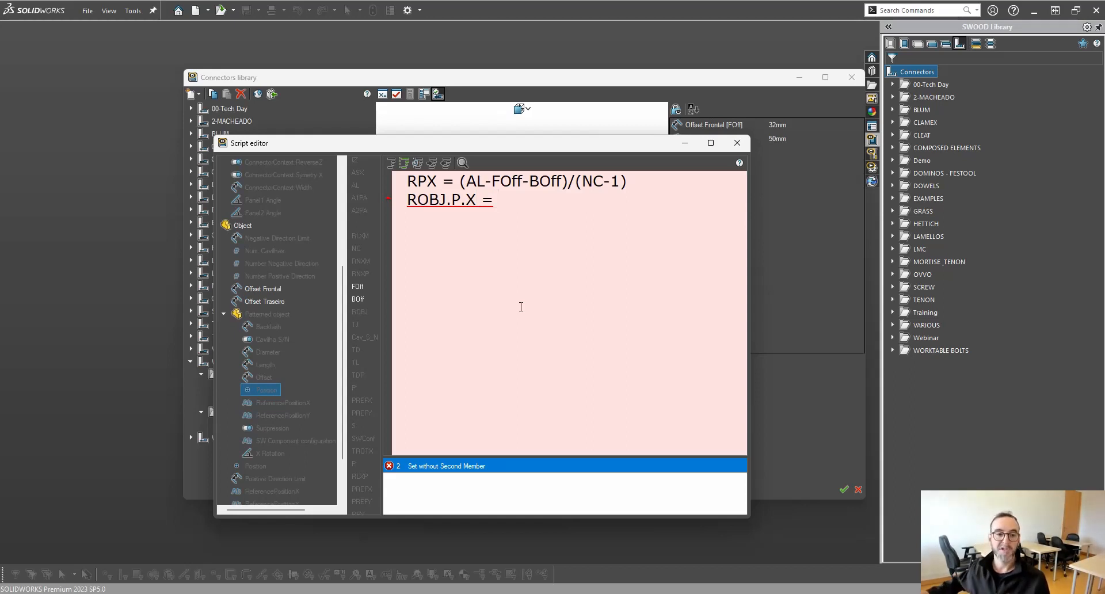
Rotate the pattern's test view to examine the dowel's position on the panel, keeping the script editor below it.
click(580, 79)
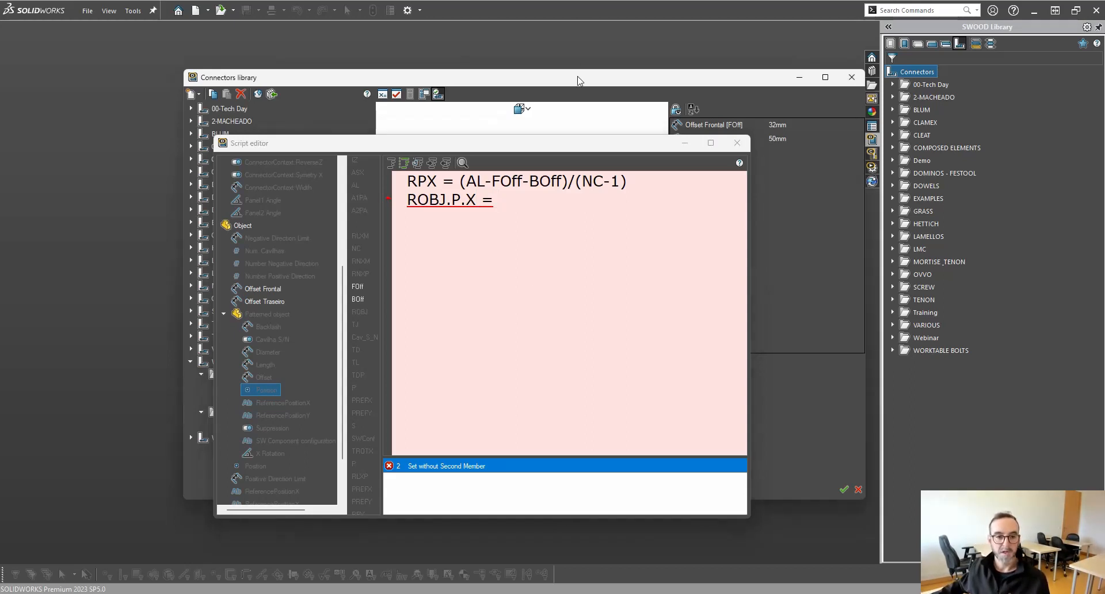
click(682, 147)
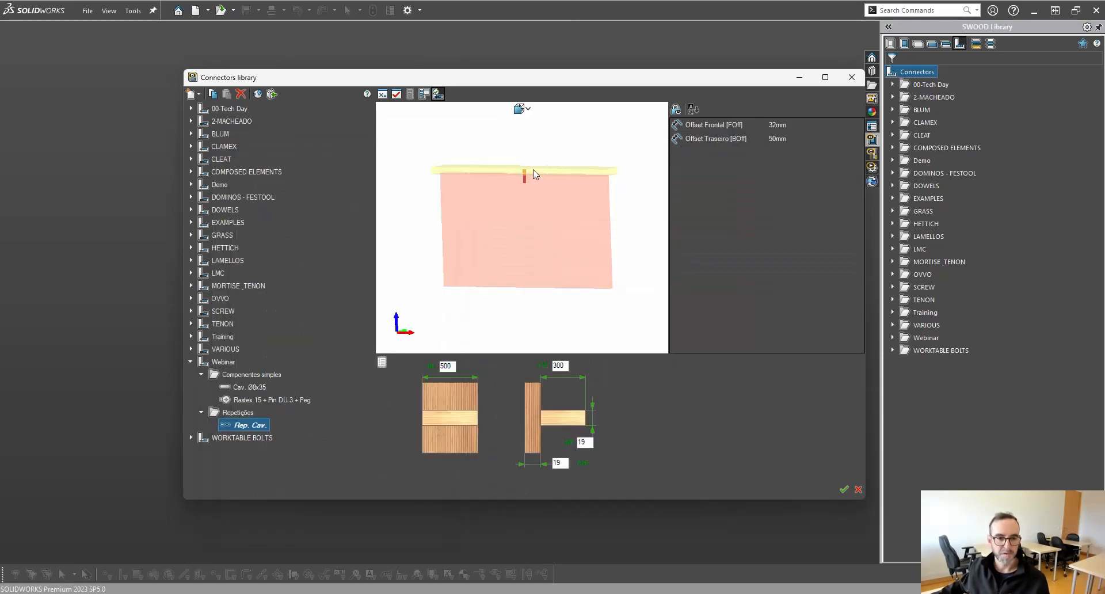
middle_drag(523, 200, 554, 213)
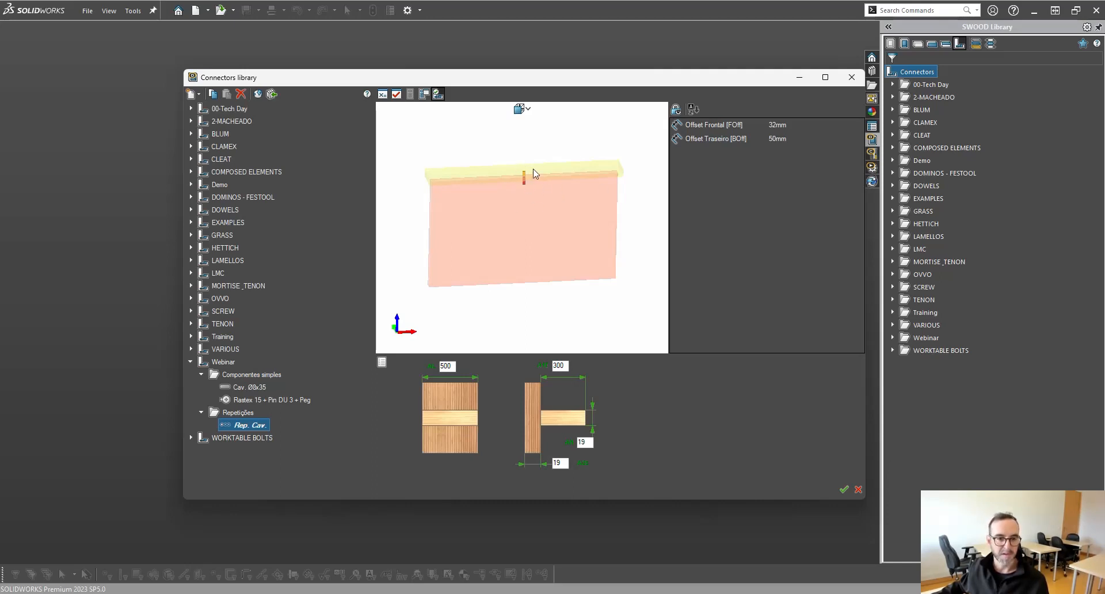
middle_drag(531, 177, 525, 156)
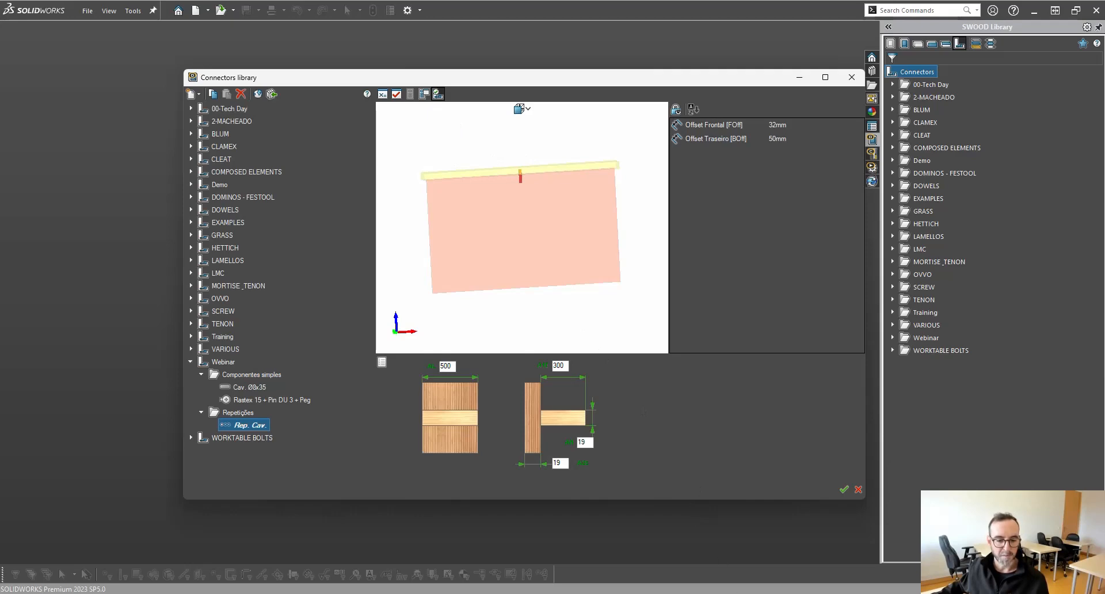
click(862, 532)
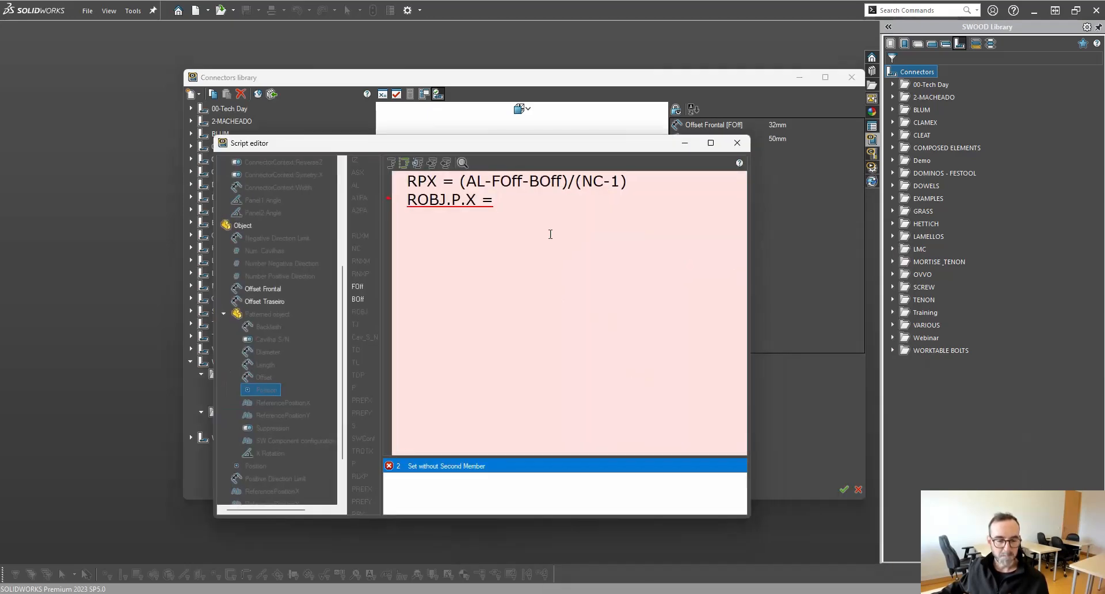
drag(511, 151, 521, 243)
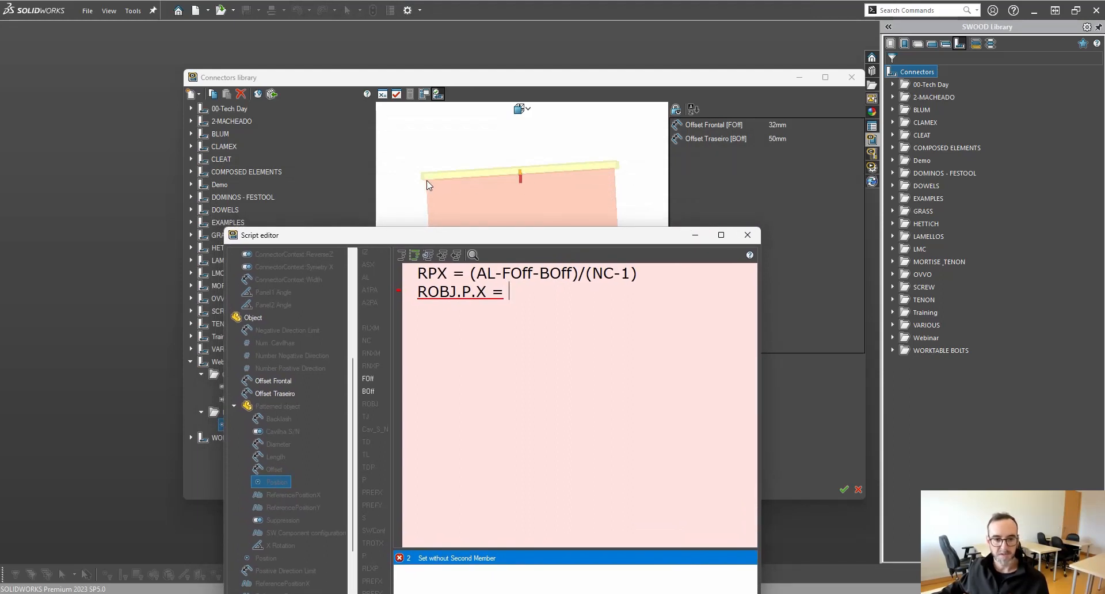
Set the patterned object's X position, ROBJ.P.X, to -AL/2 in the script.
text(-)
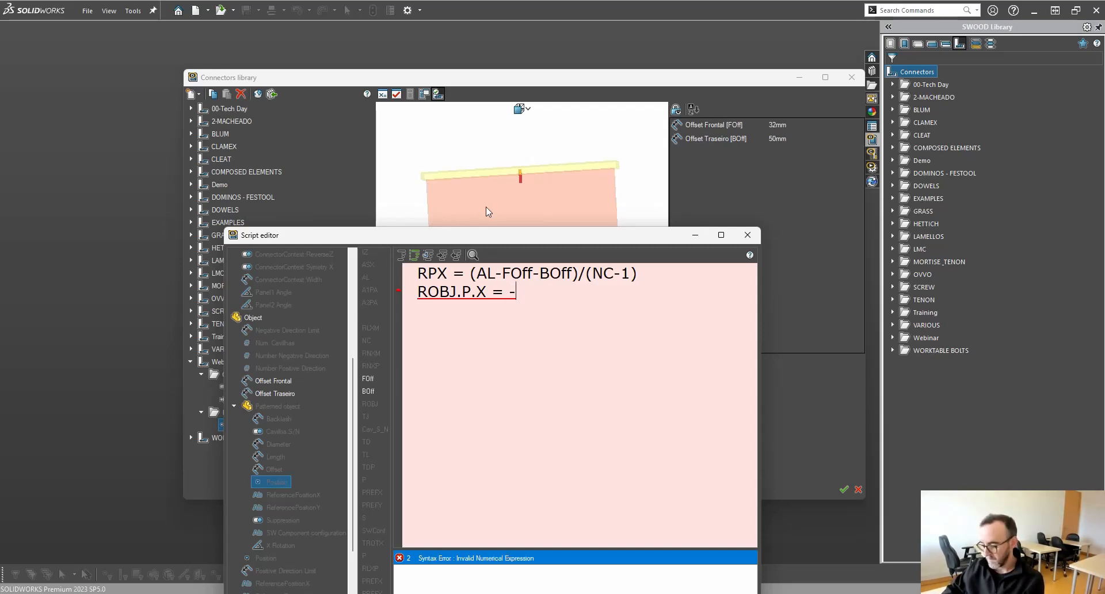
text(AL/2)
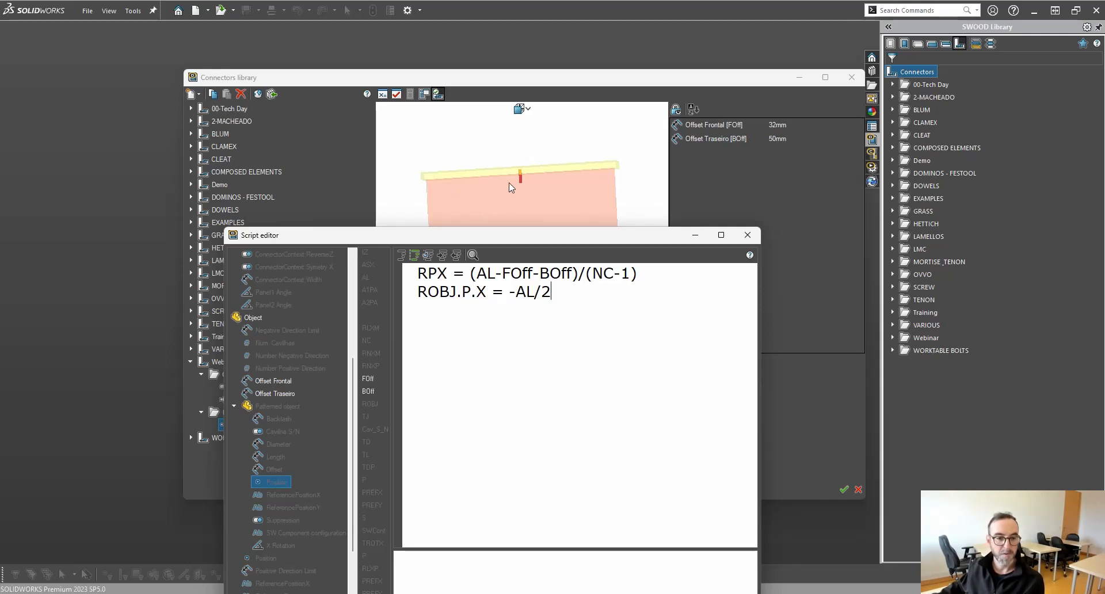
drag(505, 197, 497, 198)
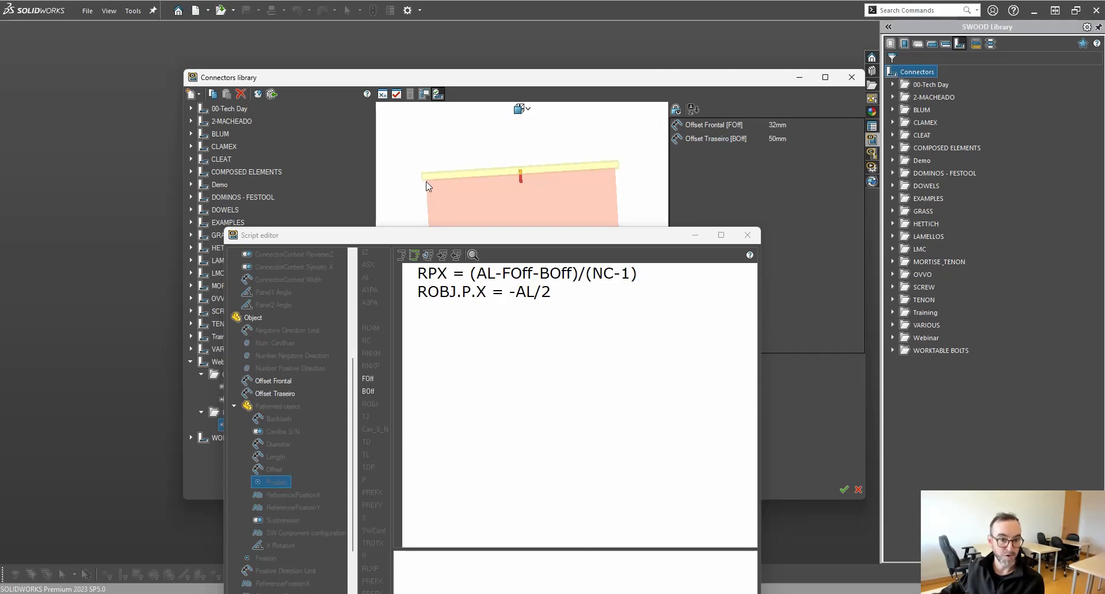
Append +FOff to the ROBJ.P.X expression and start a new script line below it.
click(566, 293)
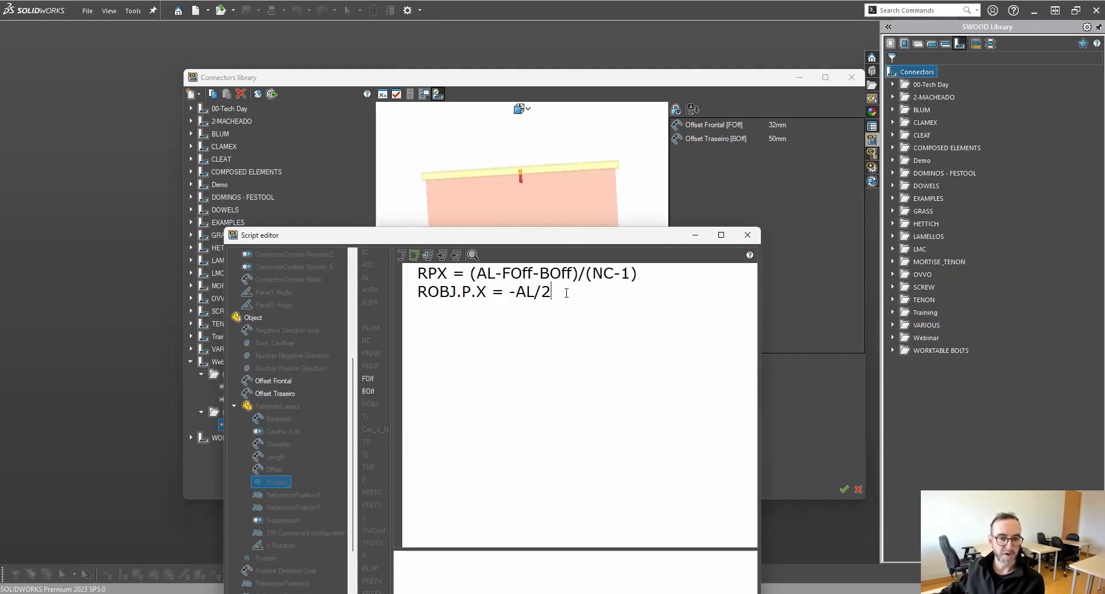
text(+)
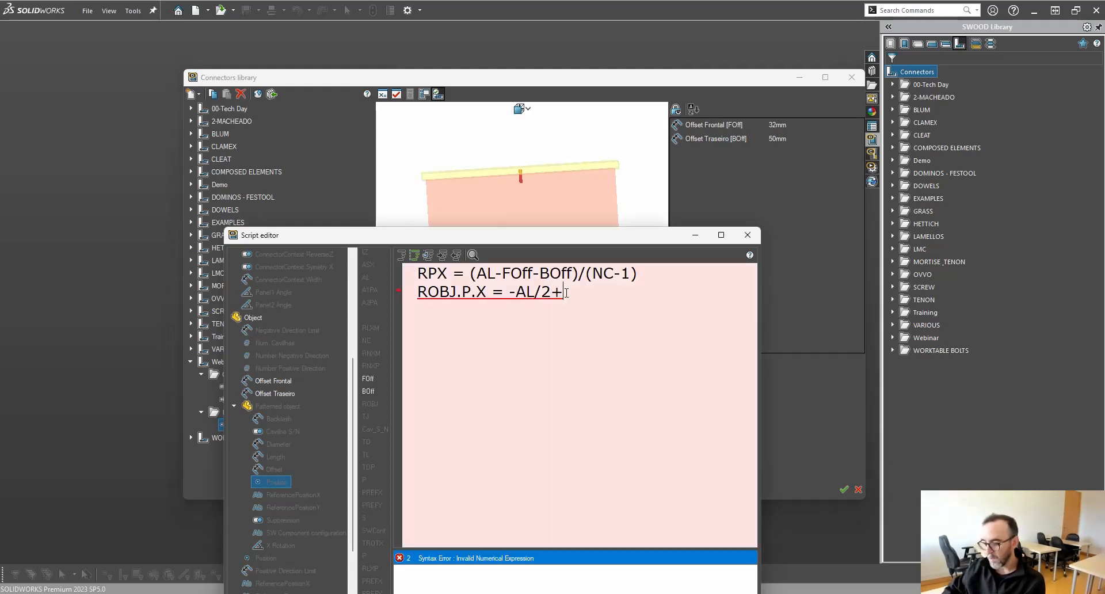
text(FO)
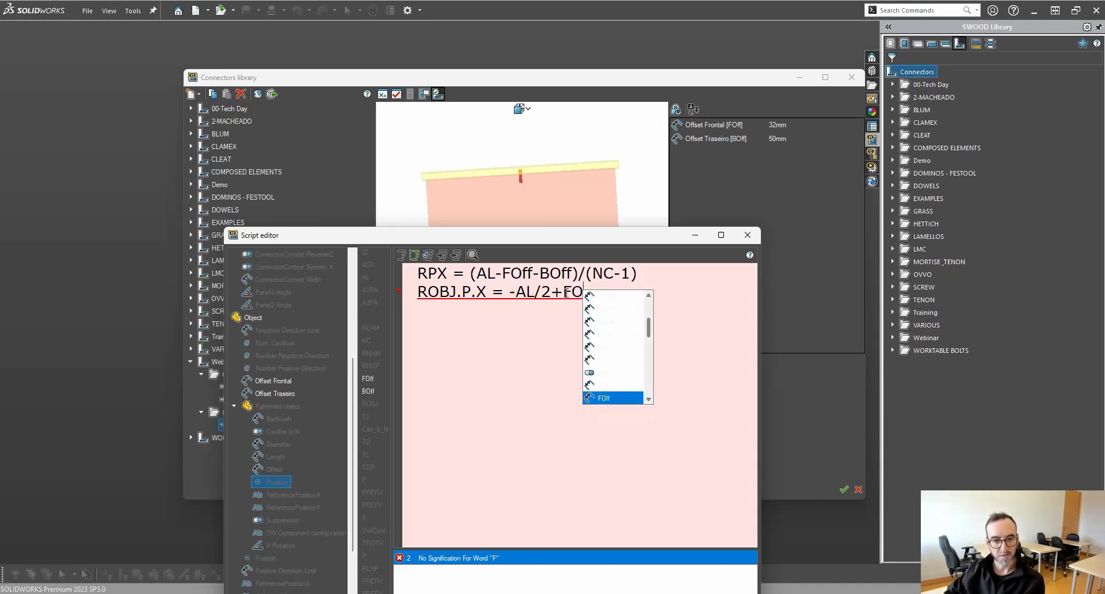
text(ff)
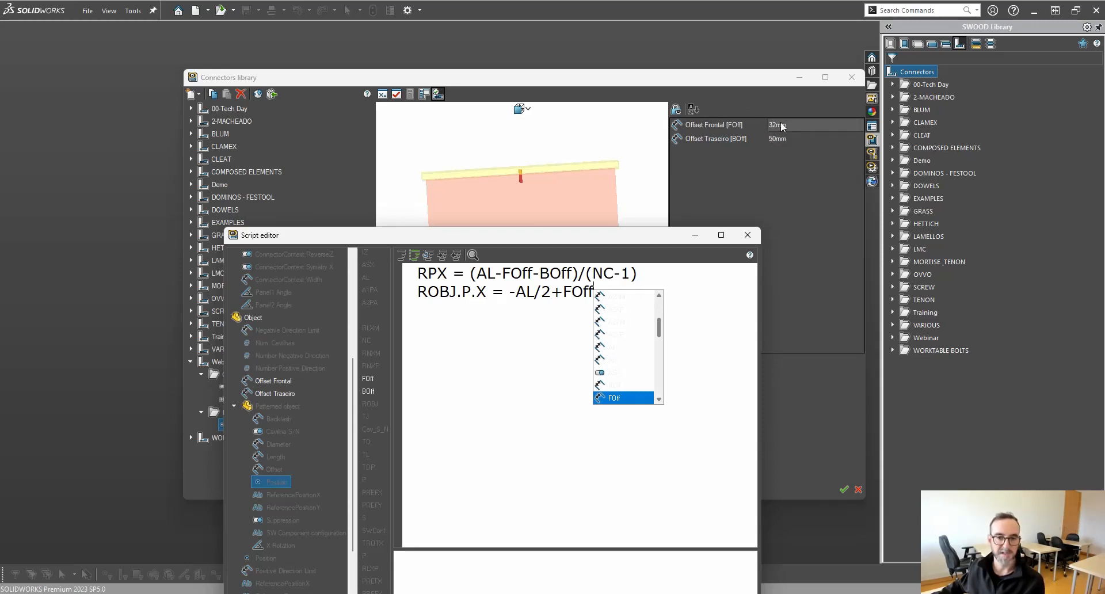
click(520, 336)
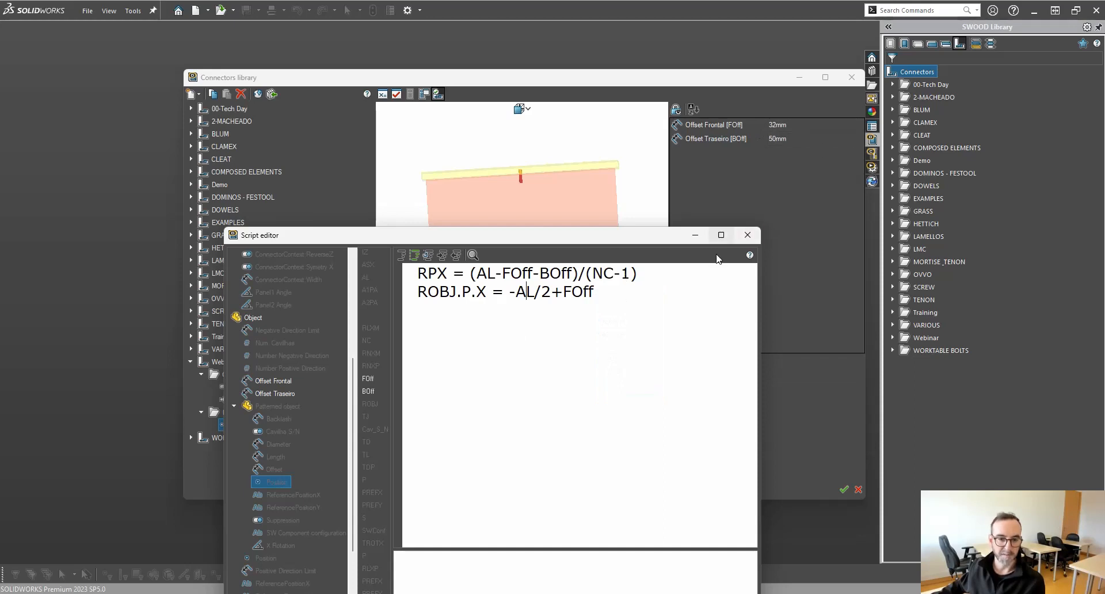
click(614, 291)
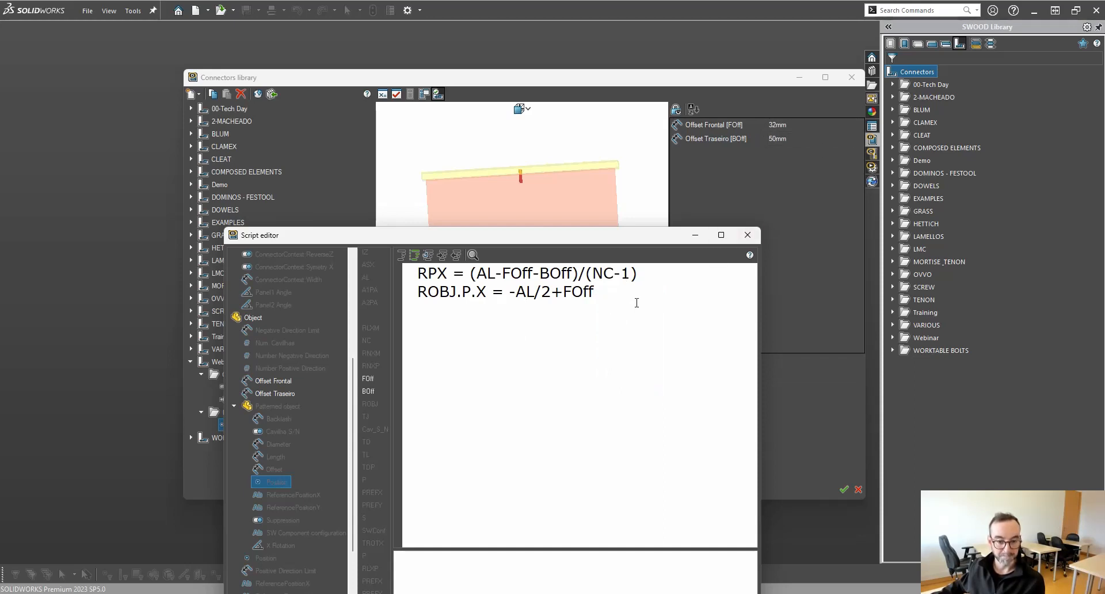
drag(597, 249, 603, 213)
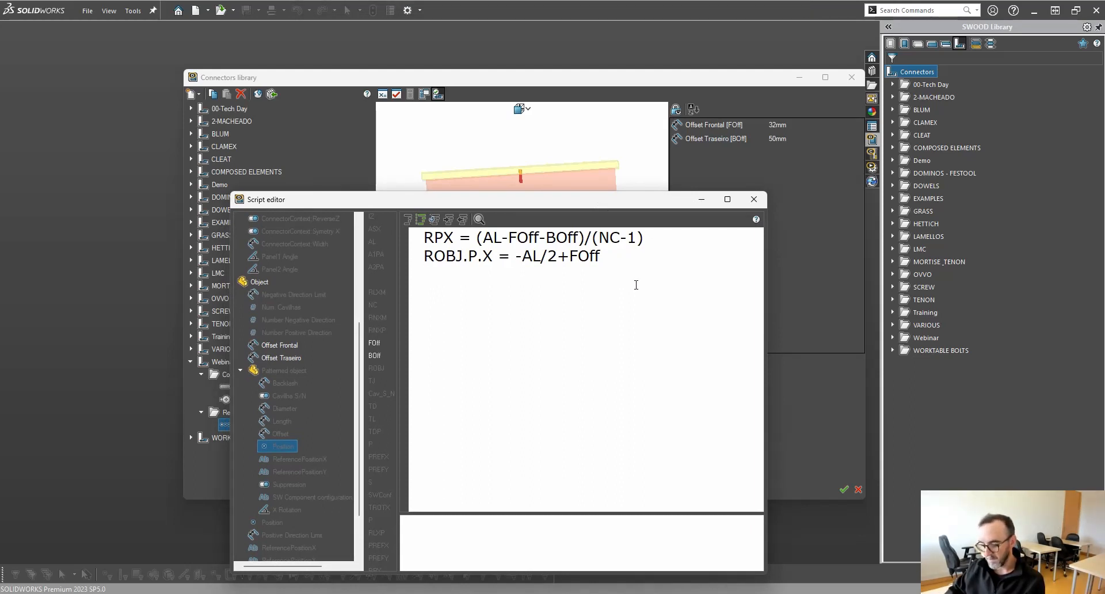
key(Return)
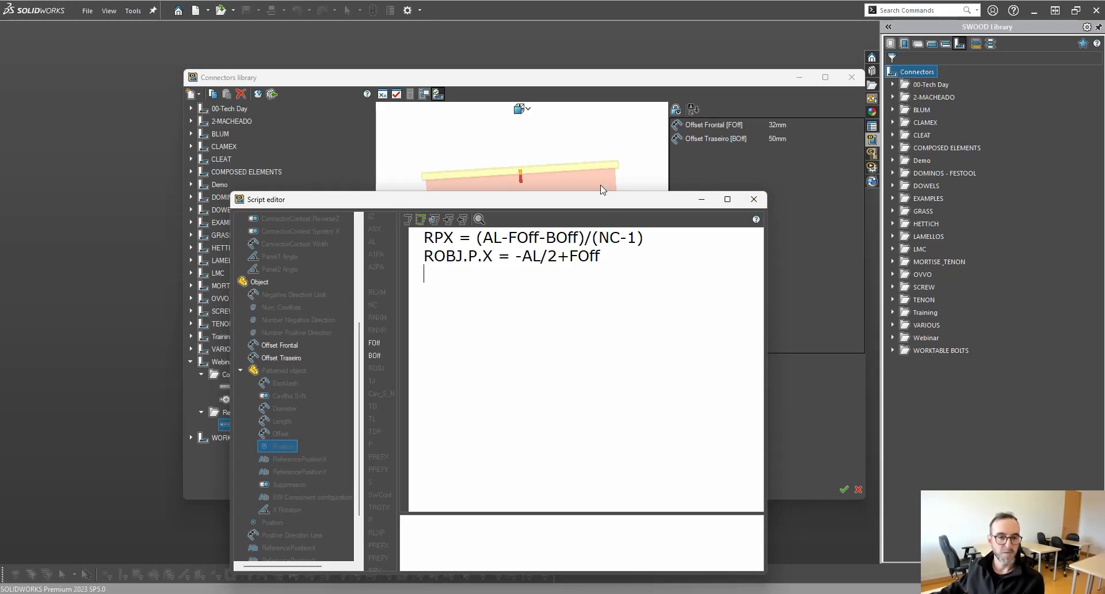
Close the script editor and inspect the properties of the Type Repeated [RTYPE] and Step [RPX] parameters of Rep. Cav.
click(754, 199)
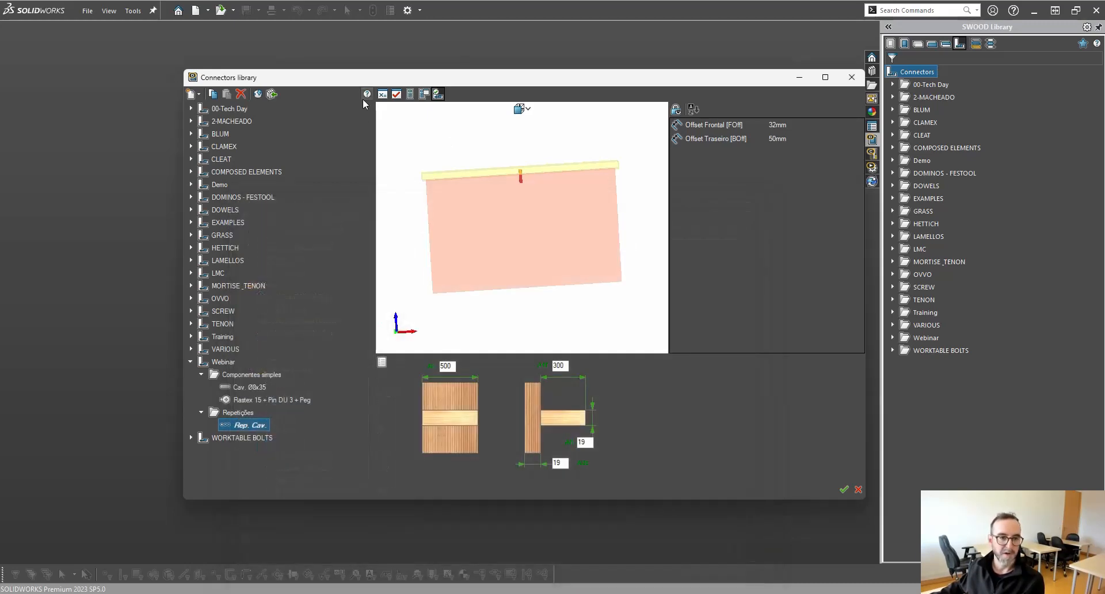
scroll(558, 429, down, 3)
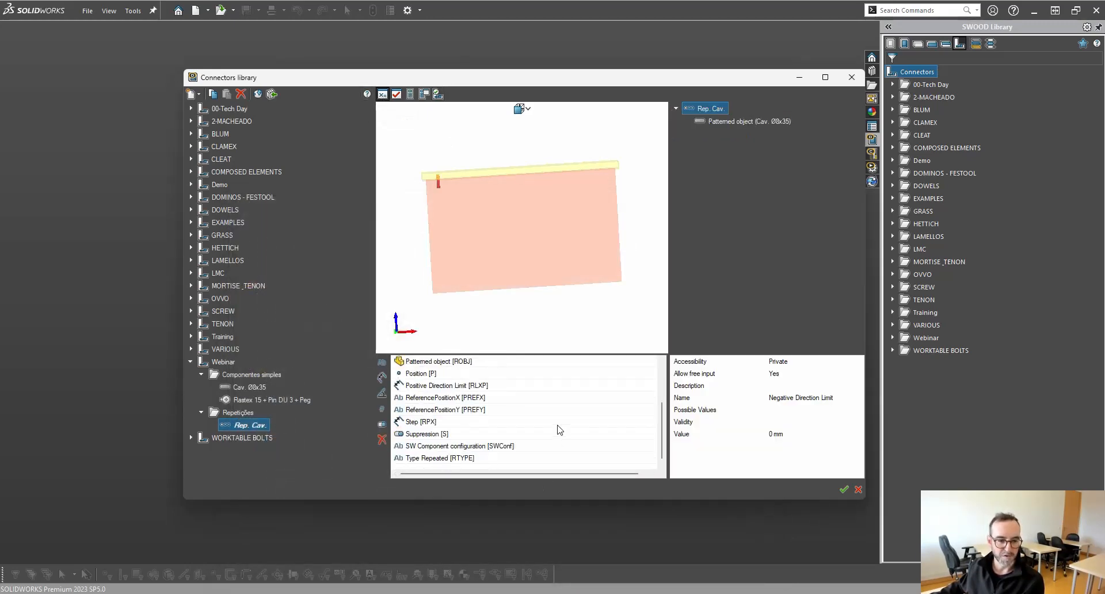
click(477, 459)
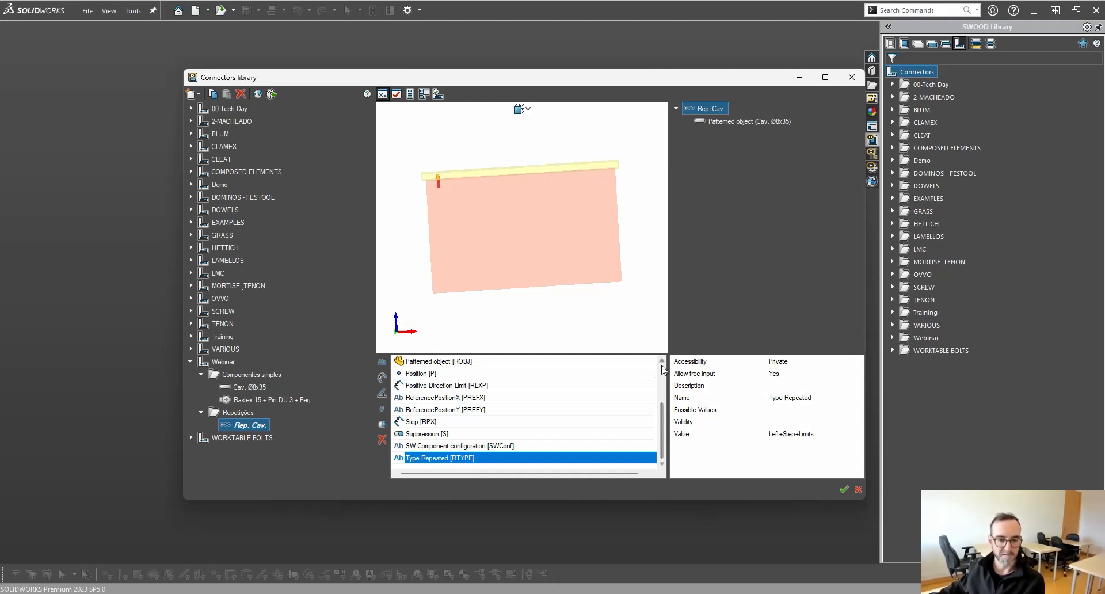
click(436, 424)
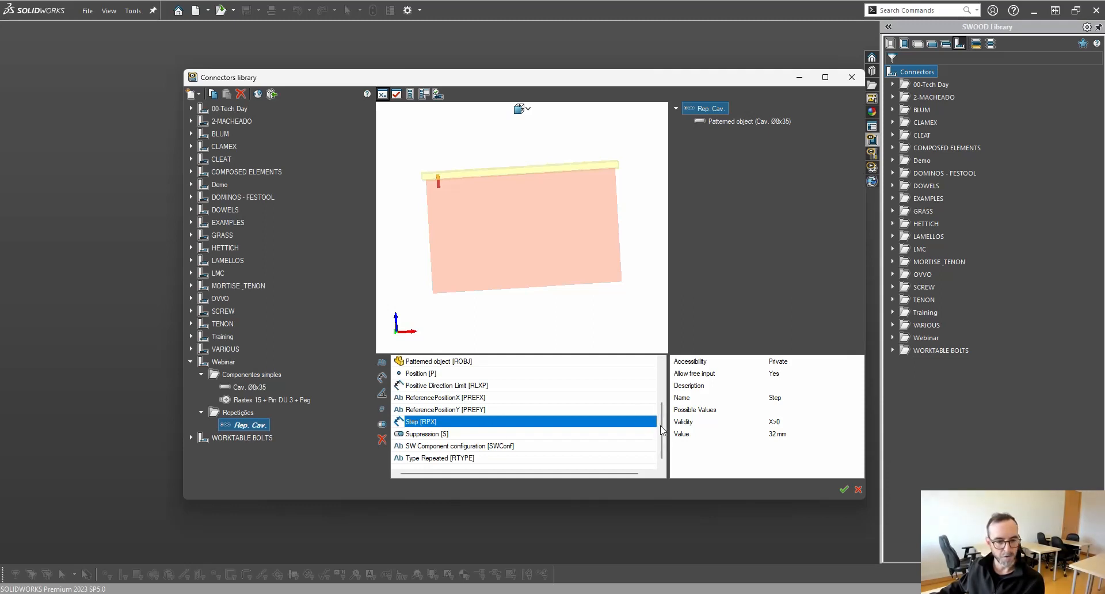
Set the accessibility of the Num. Cavilhas [NC] parameter to Exposed and return to the pattern's test view.
scroll(661, 430, up, 2)
click(466, 361)
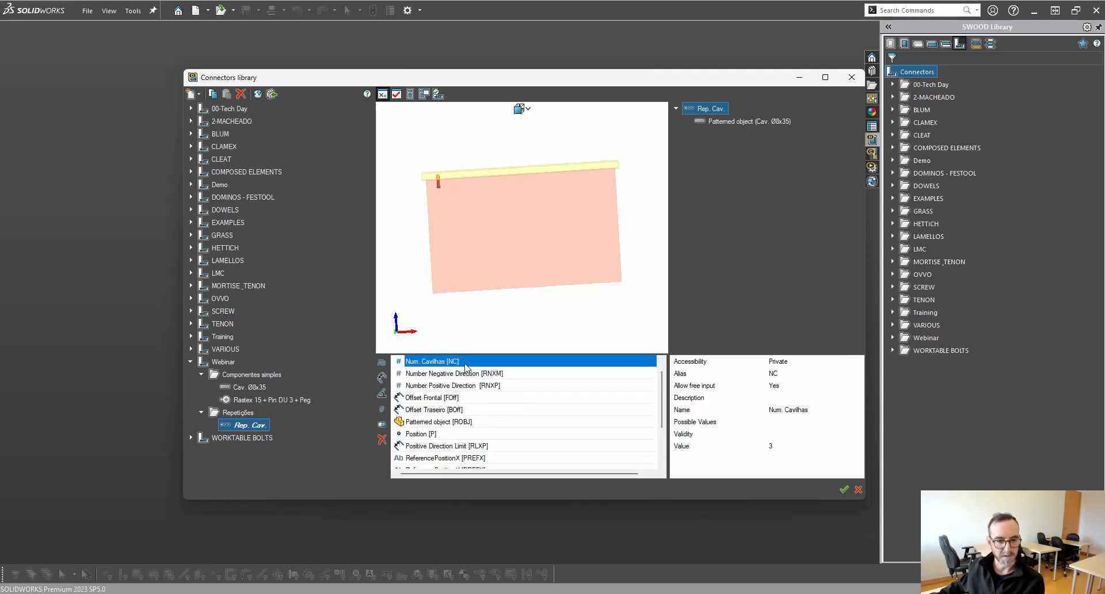
click(794, 361)
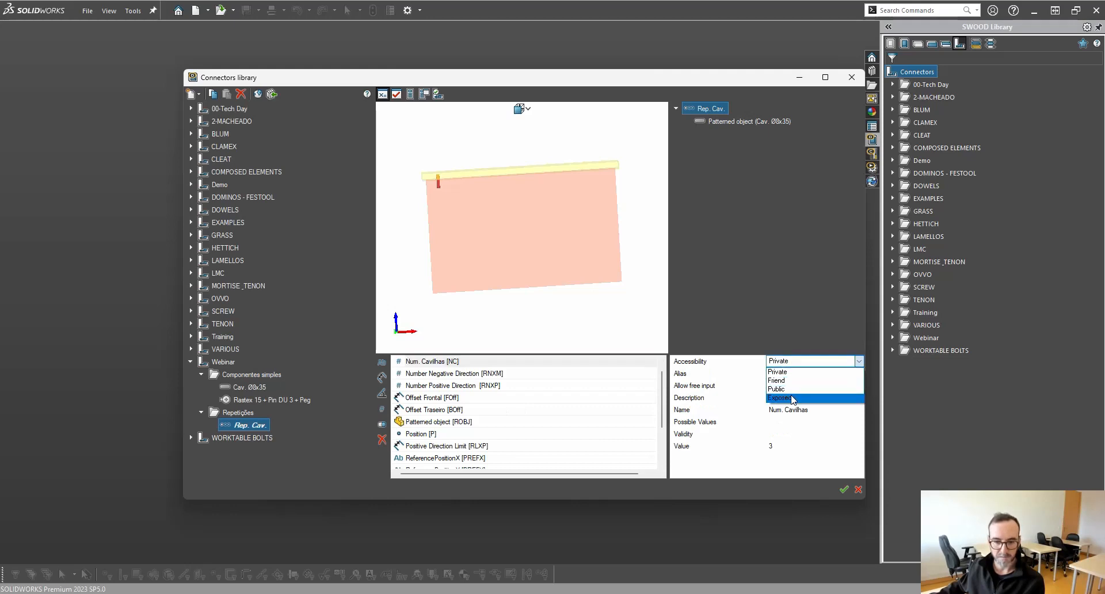
click(792, 398)
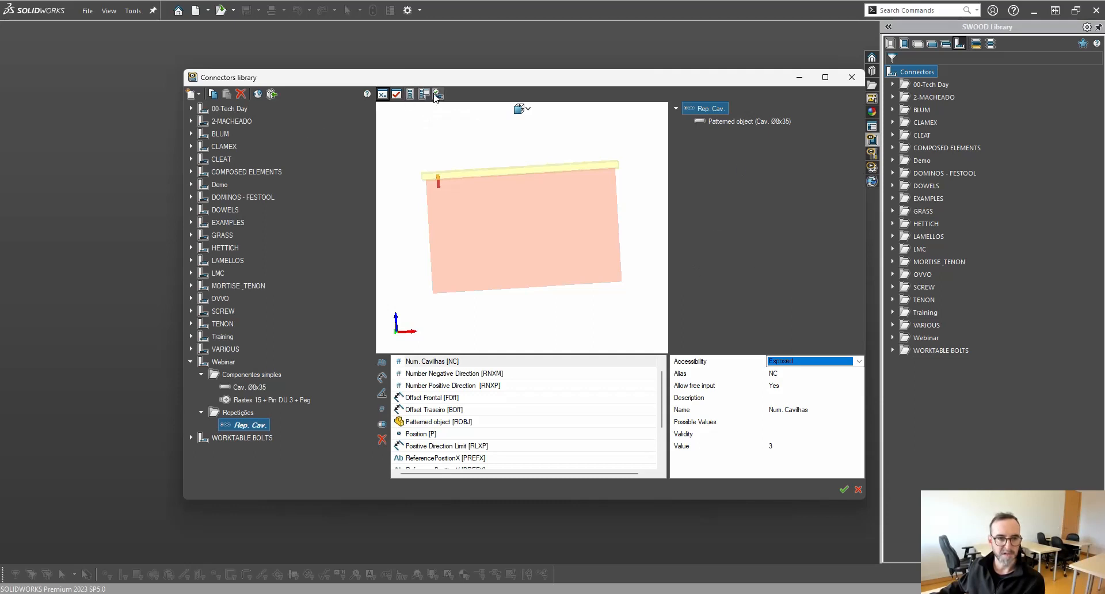
click(435, 96)
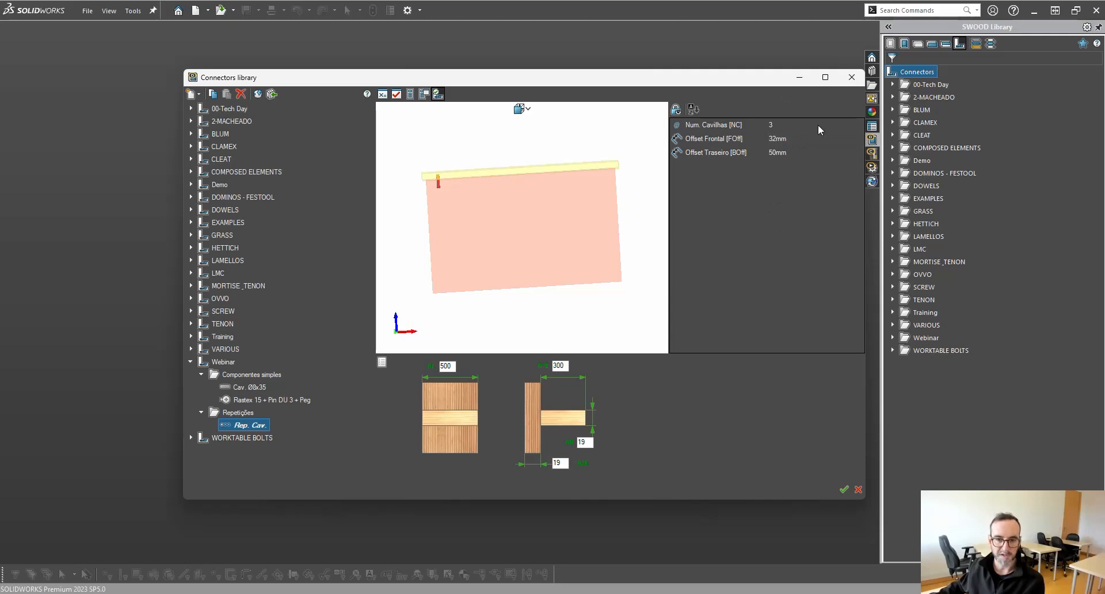
Reopen the pattern's script with enlarged text and start a third line assigning the Positive Direction Limit as "RLXP =".
click(424, 95)
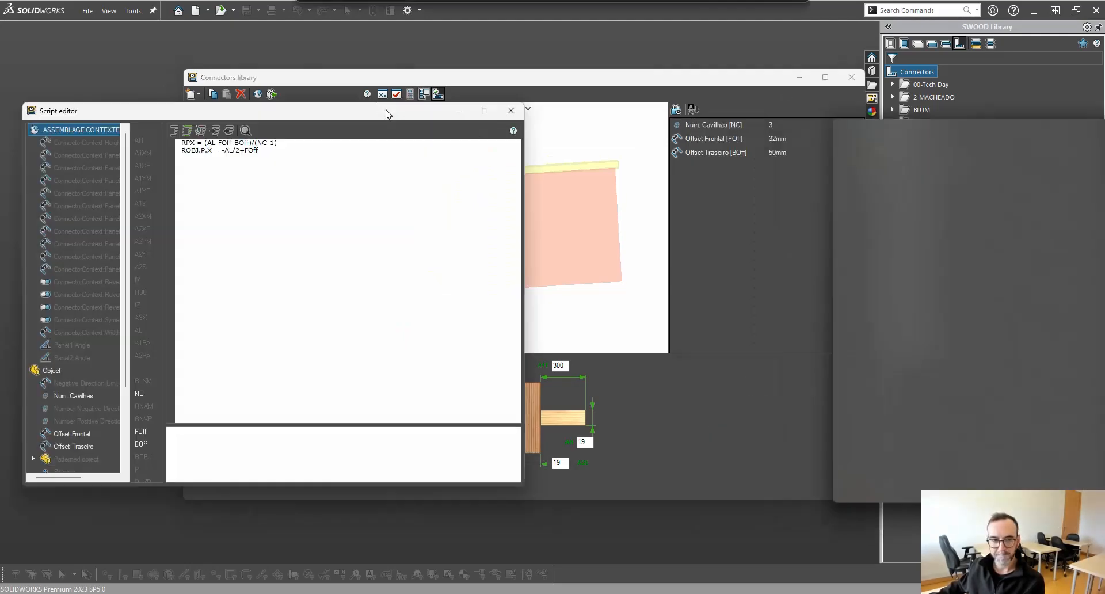
drag(387, 114, 536, 115)
ctrl+scroll(377, 183, up, 3)
click(554, 169)
key(Return)
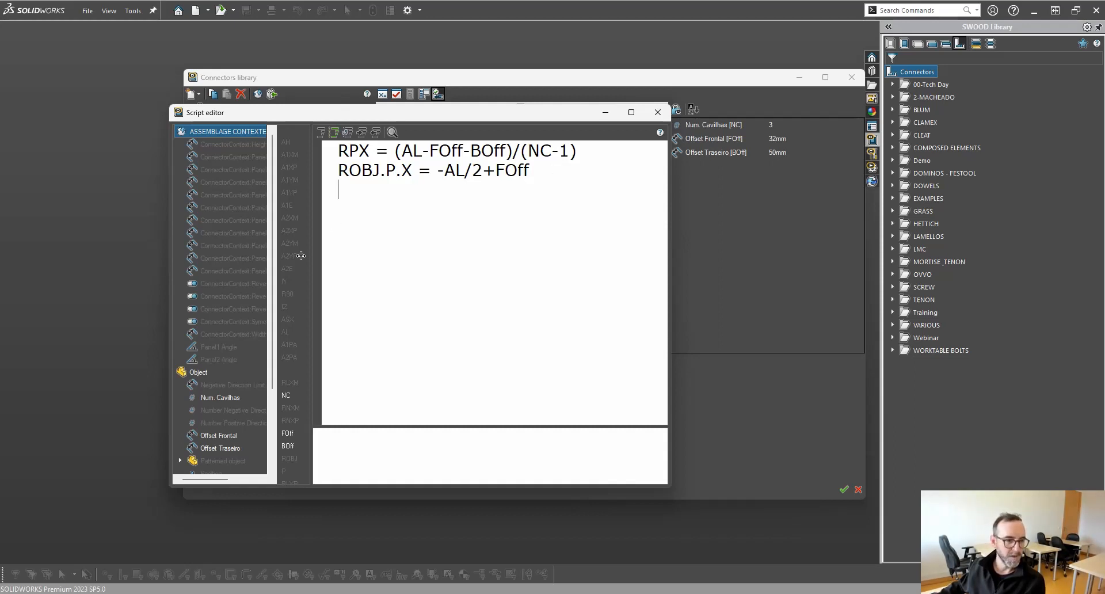
scroll(249, 344, down, 3)
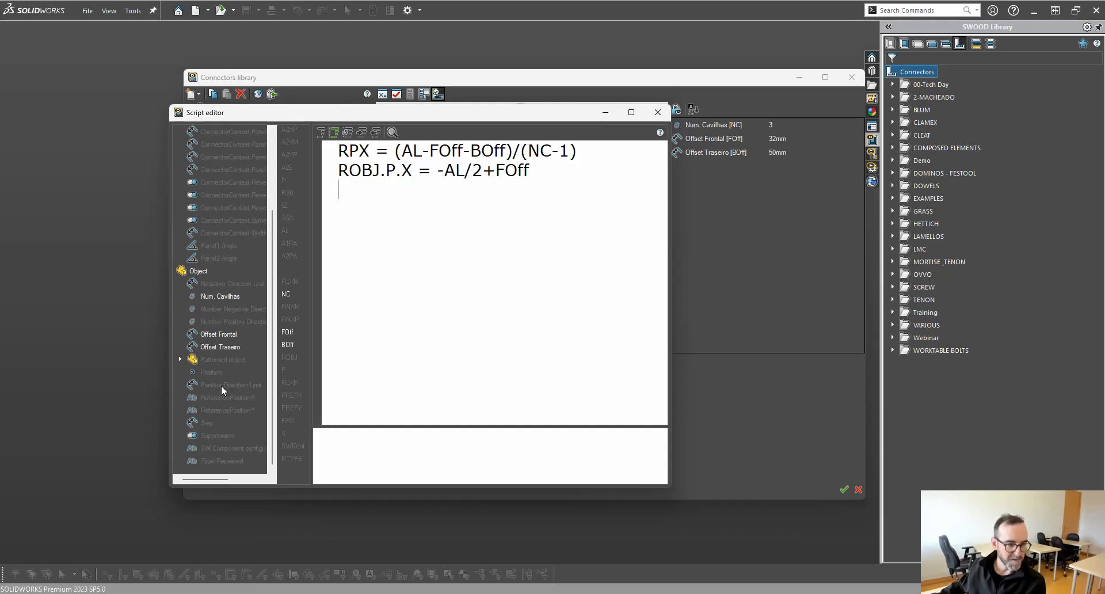
double_click(289, 382)
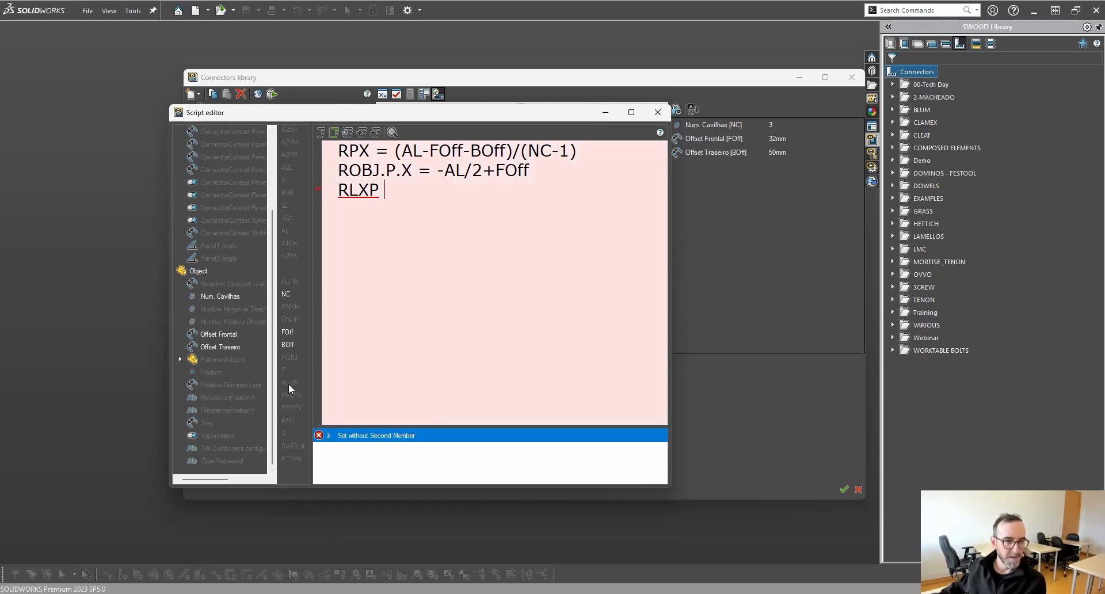
text(=)
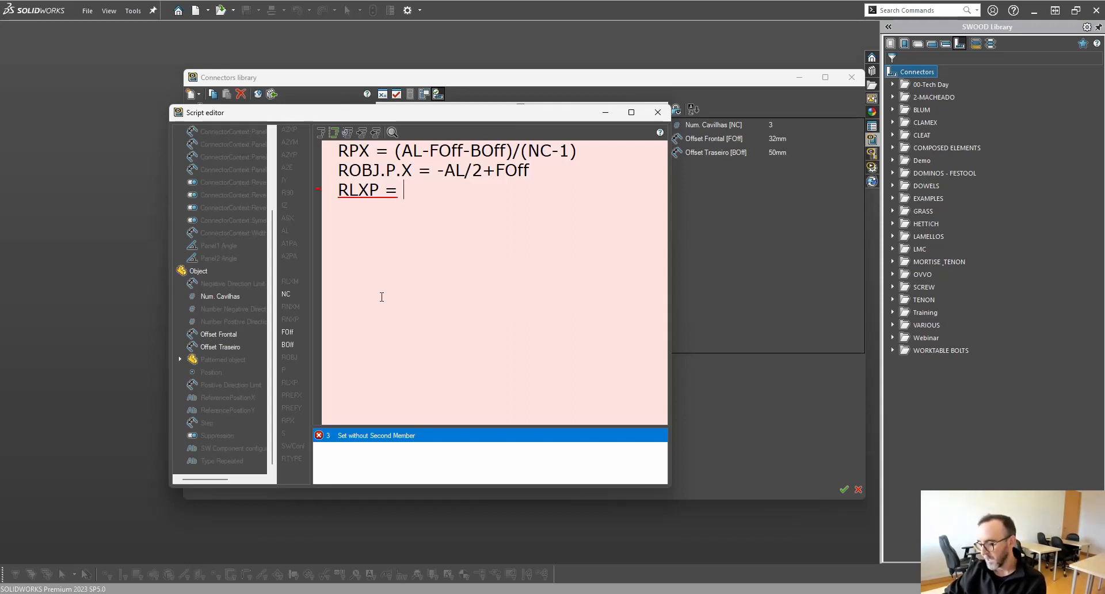
Complete the RLXP assignment in the script with the expression (AL-FOff-BOff).
text(()
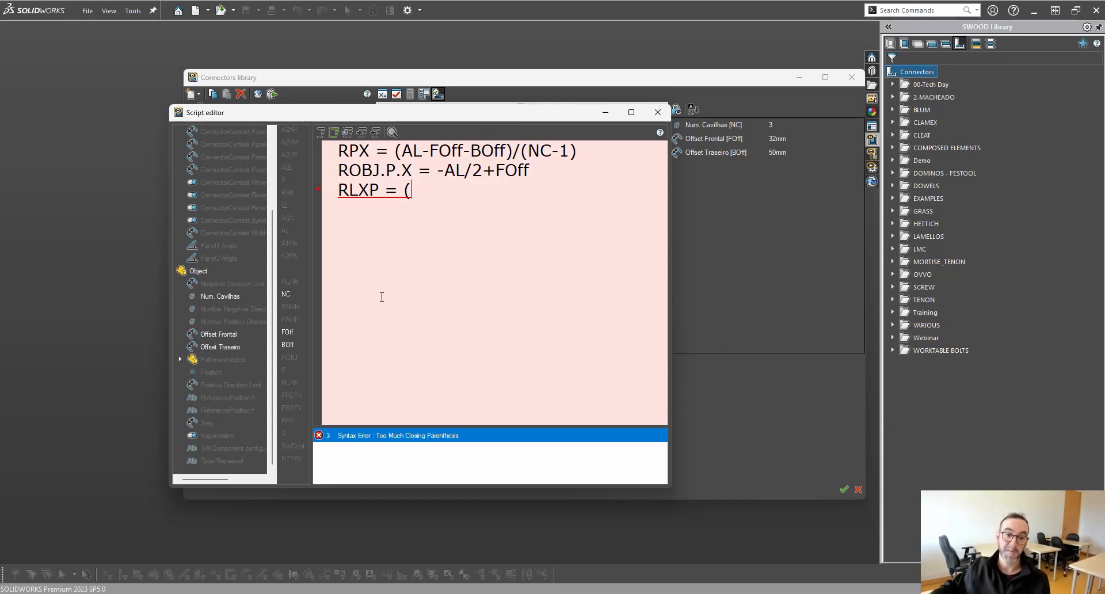
drag(529, 171, 498, 170)
click(450, 190)
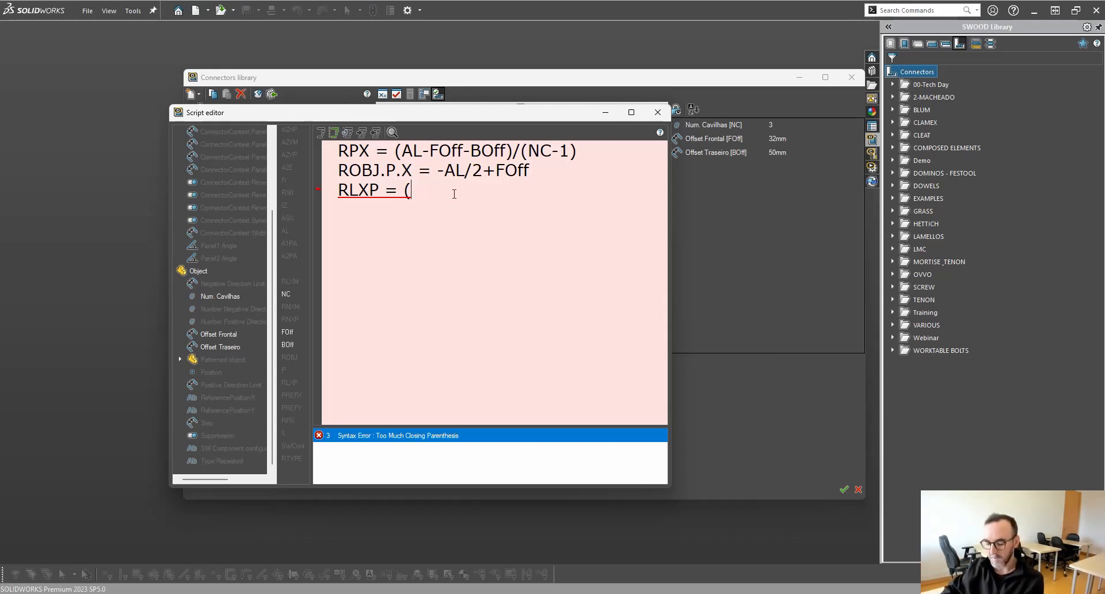
text(AL)
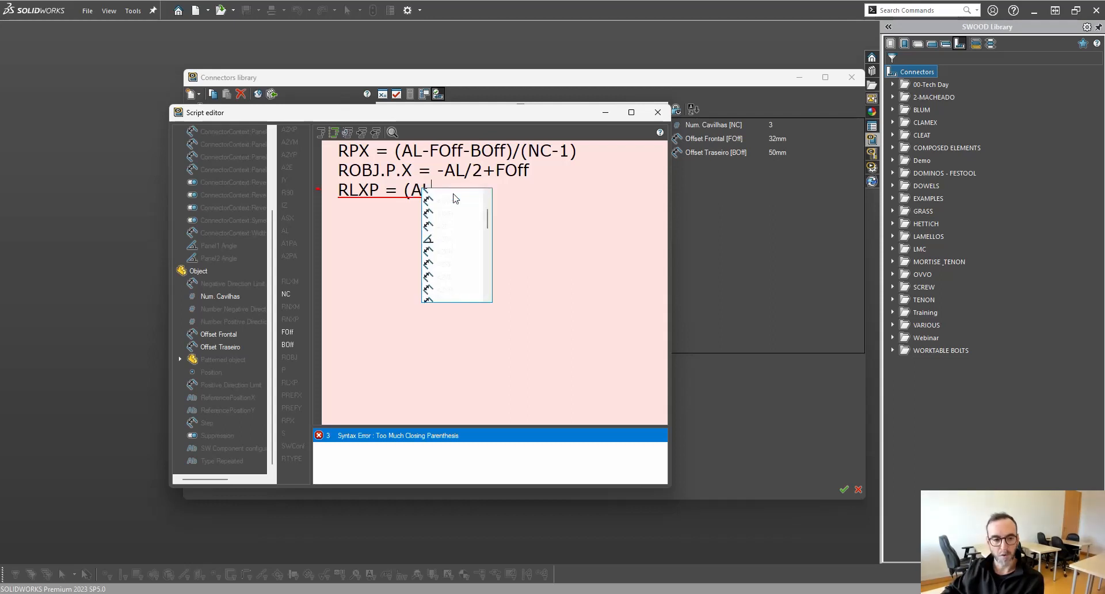
text(-FOff)
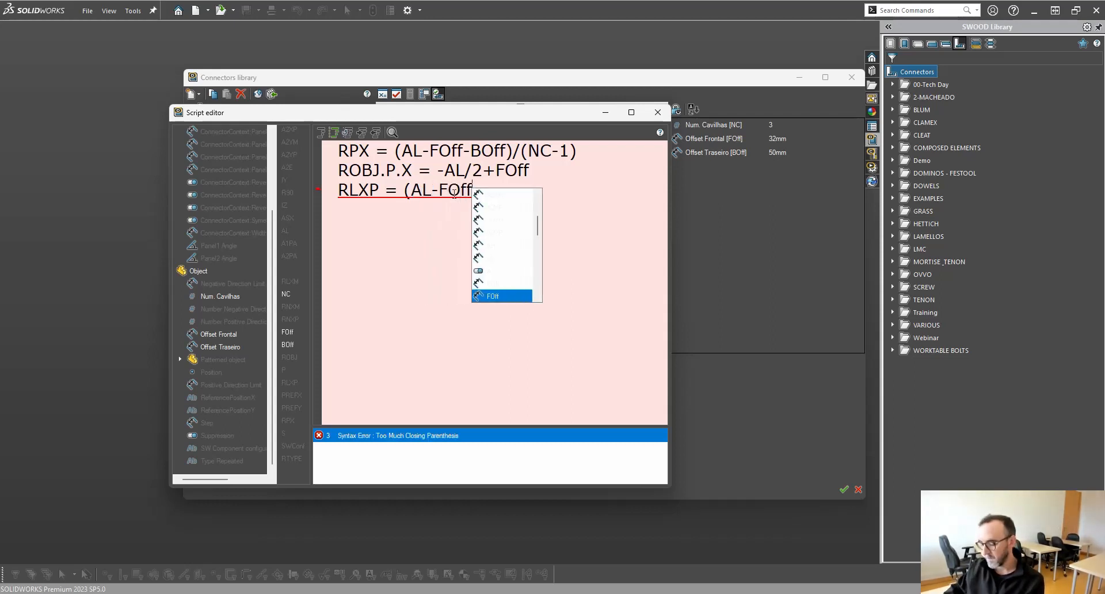
text(-BOff)
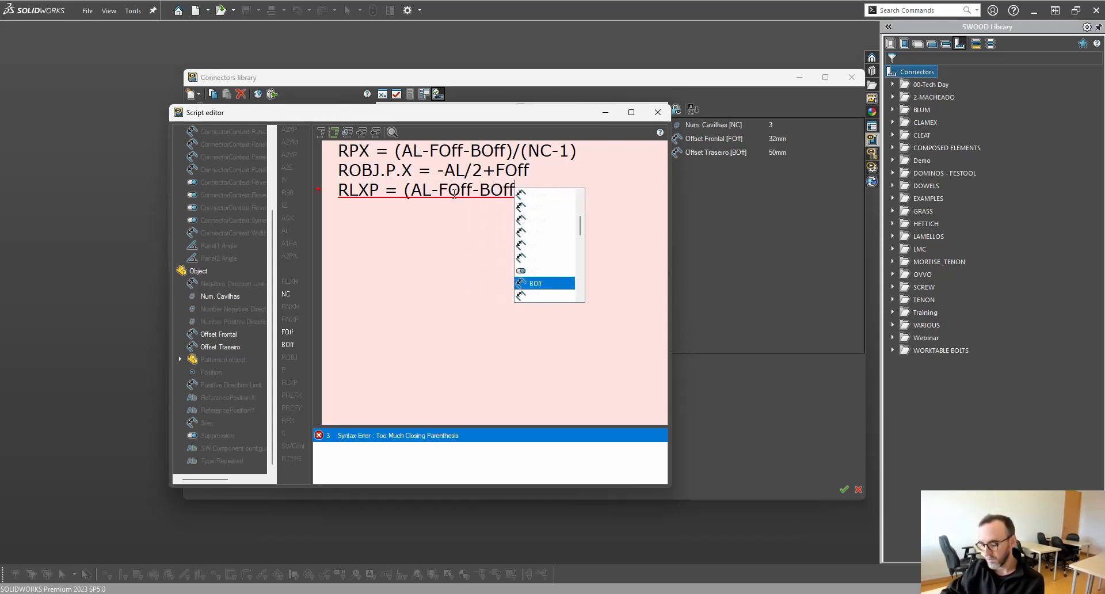
text())
drag(524, 190, 403, 190)
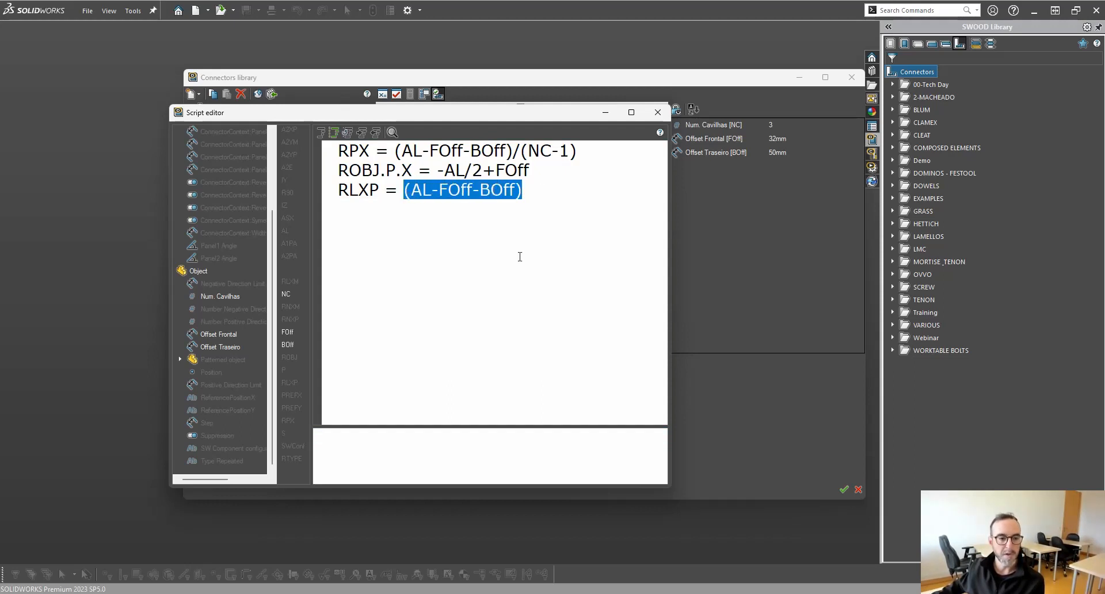
click(545, 192)
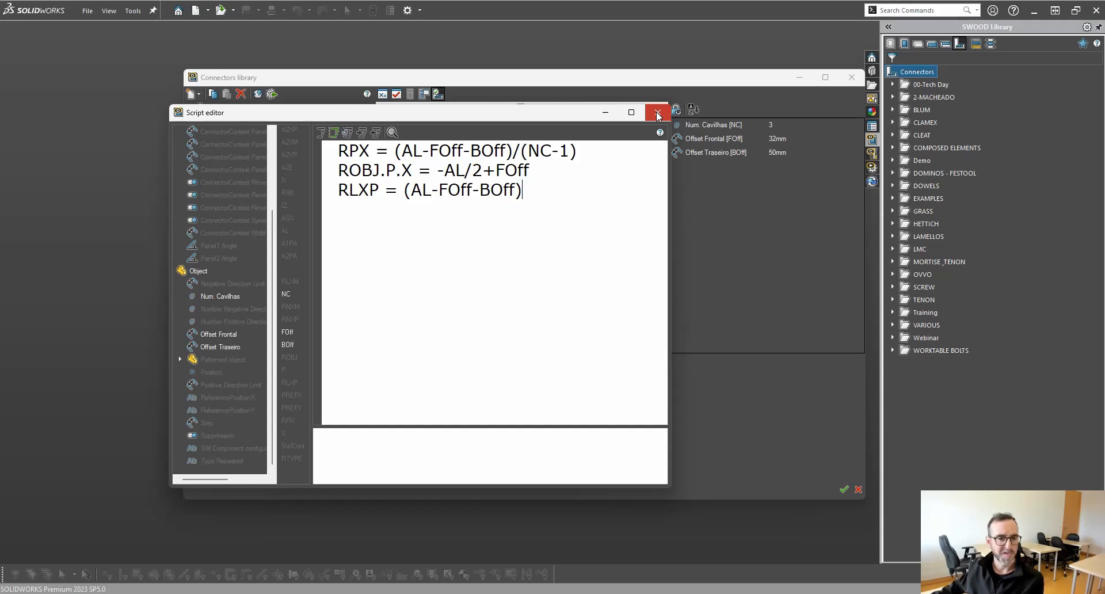
drag(603, 263, 332, 154)
click(395, 399)
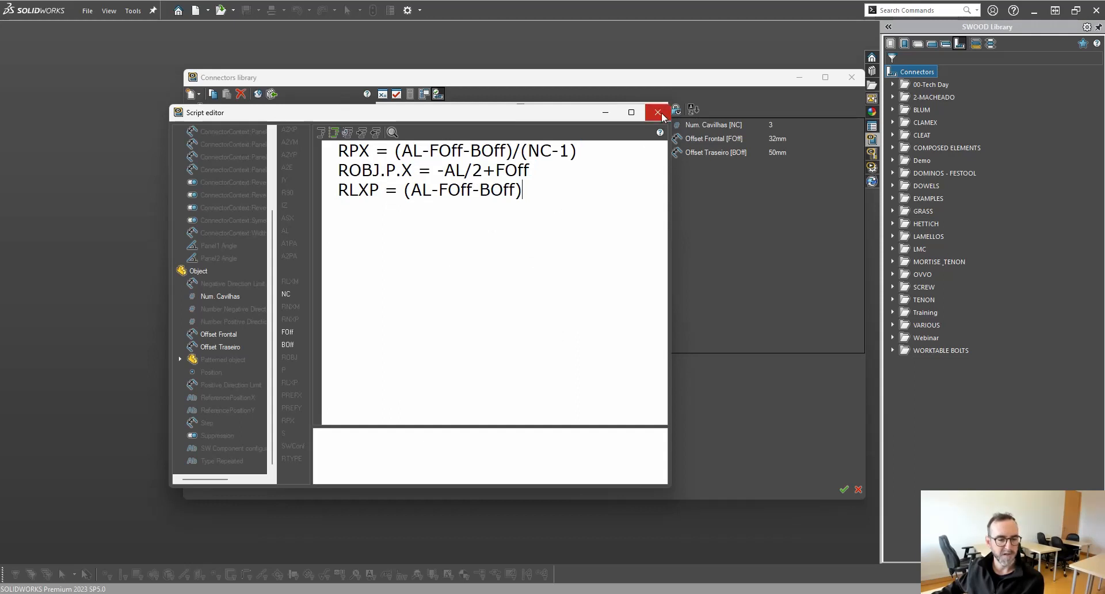
drag(562, 207, 328, 153)
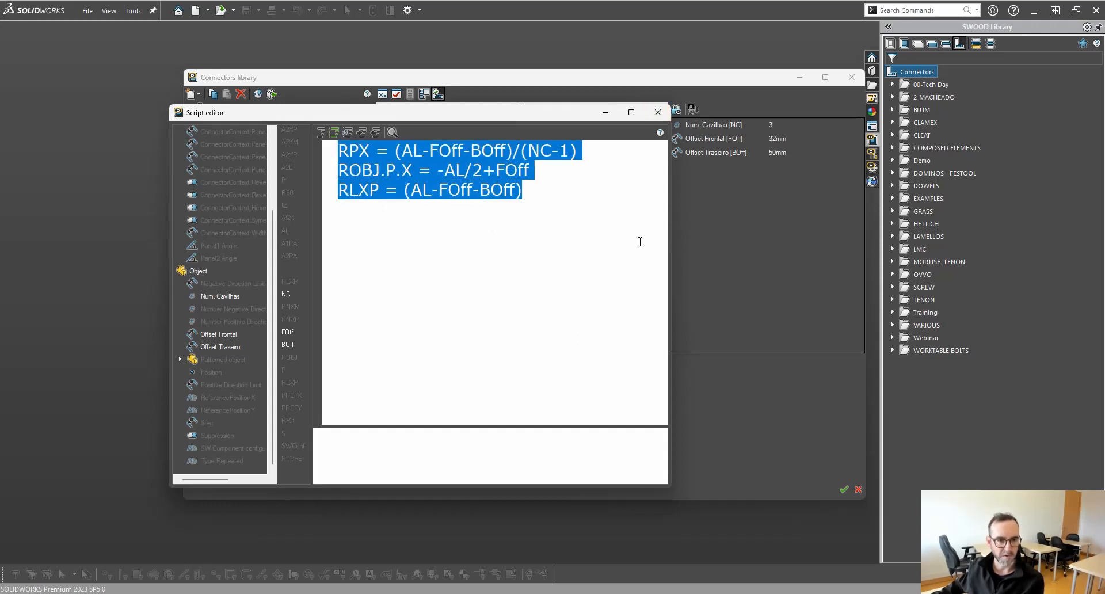
click(573, 194)
text(xc)
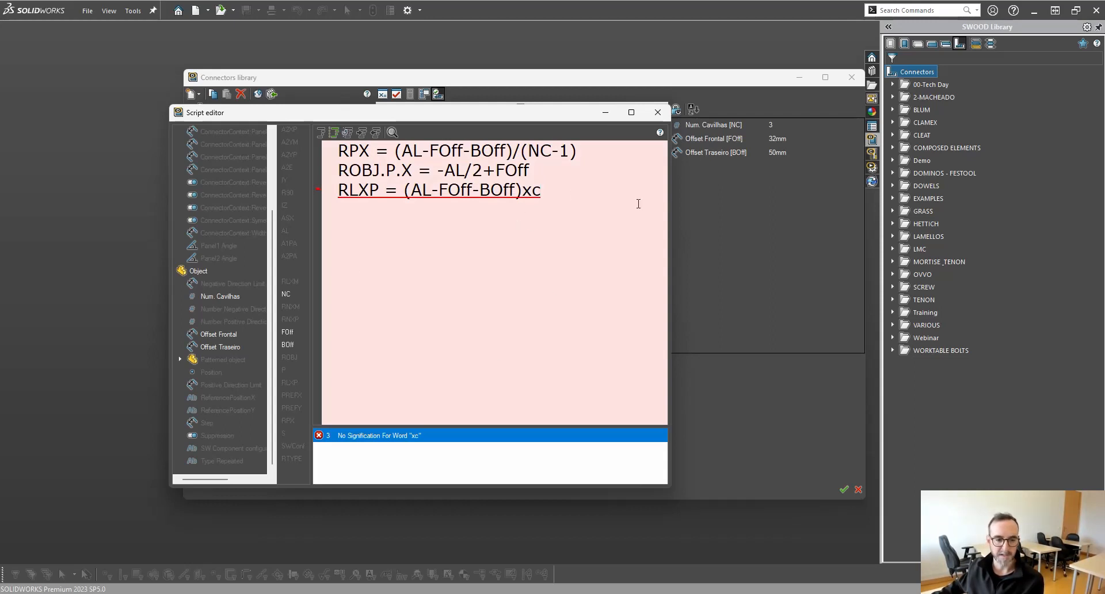
drag(550, 193, 523, 193)
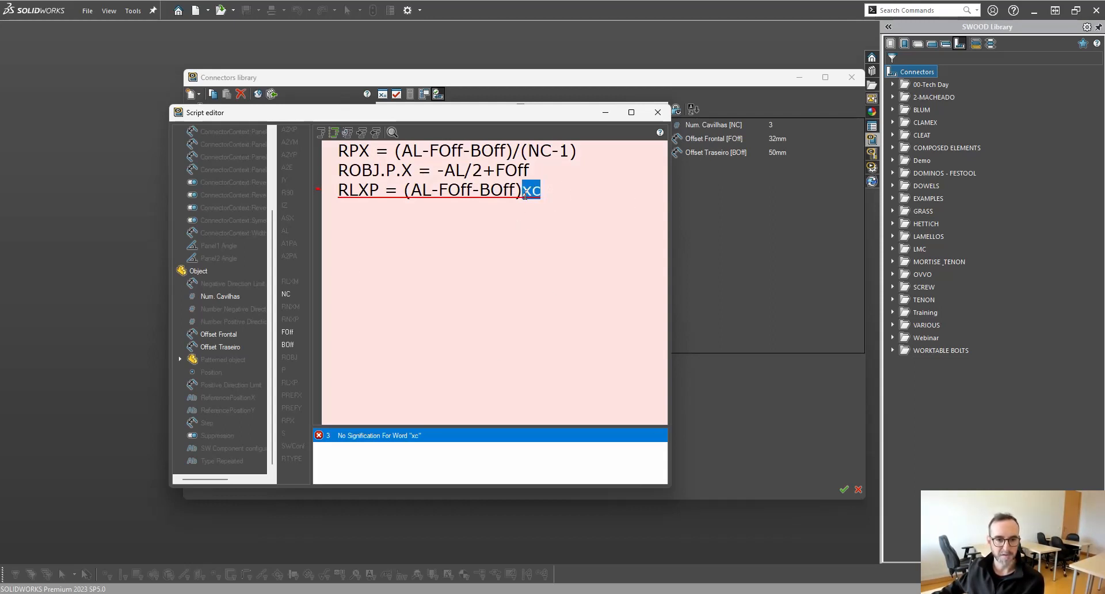
key(BackSpace)
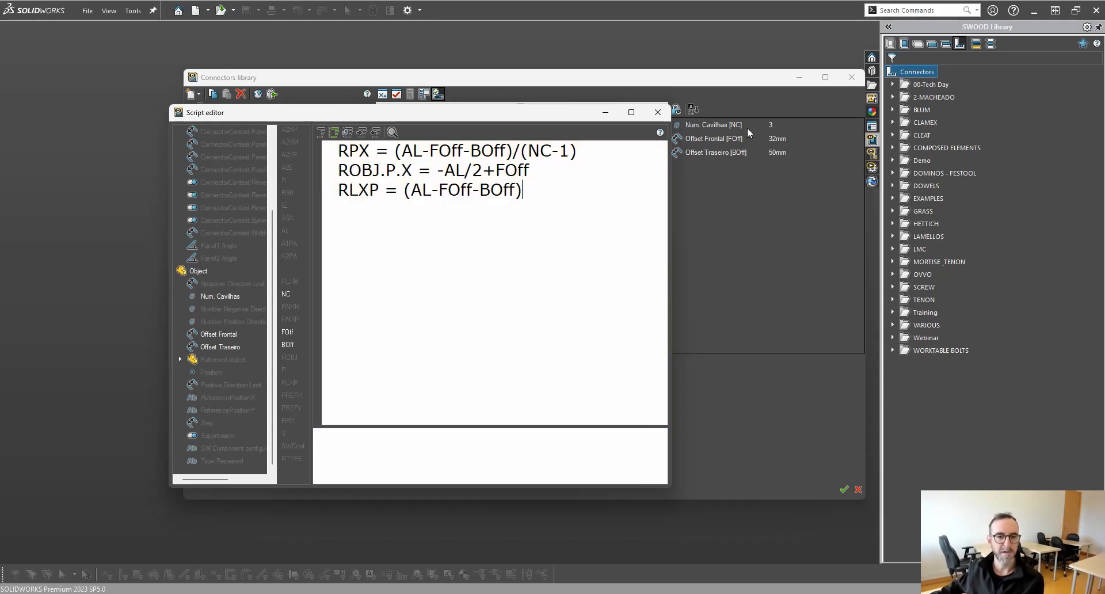
Close the script editor and re-enter 500 as the test panel's length to refresh the dowel pattern.
click(657, 114)
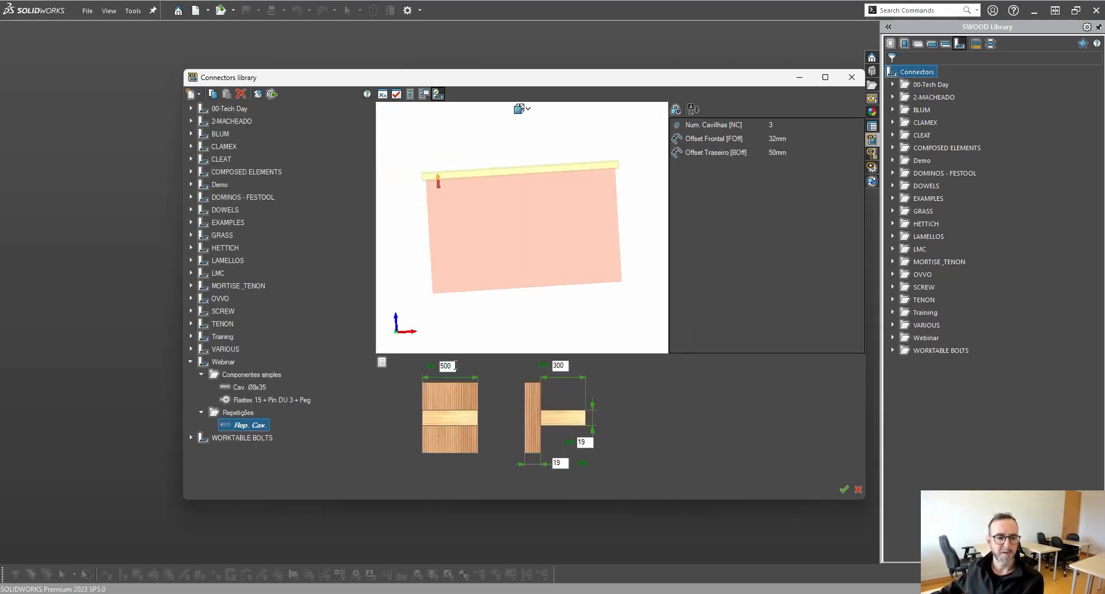
drag(453, 366, 446, 367)
text(0)
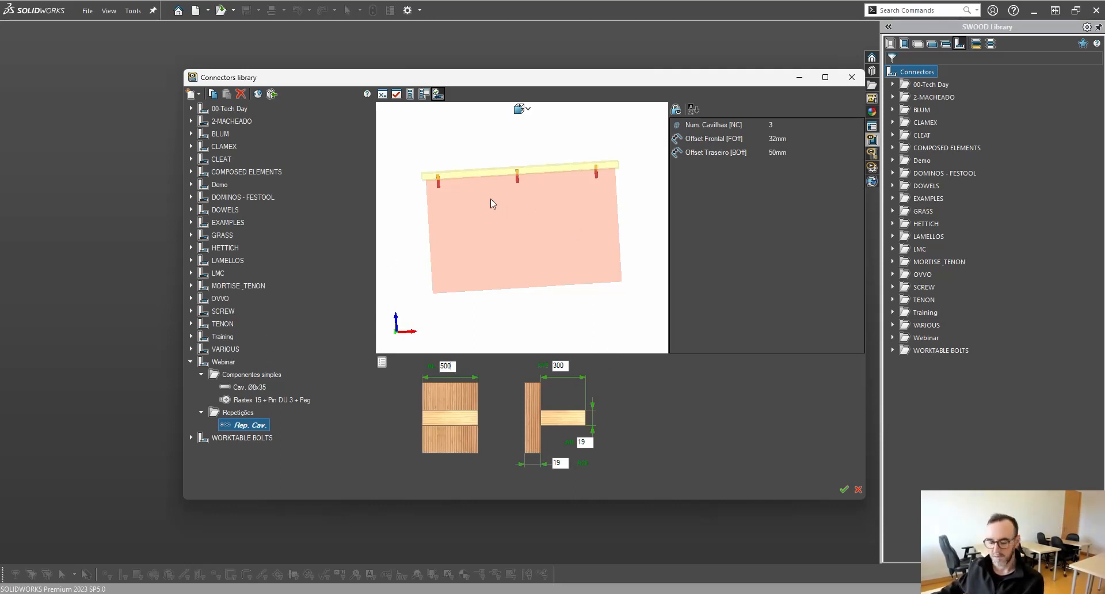
Show the test panels from the front and set the number of dowels, Num. Cavilhas [NC], to 4.
click(520, 109)
click(538, 127)
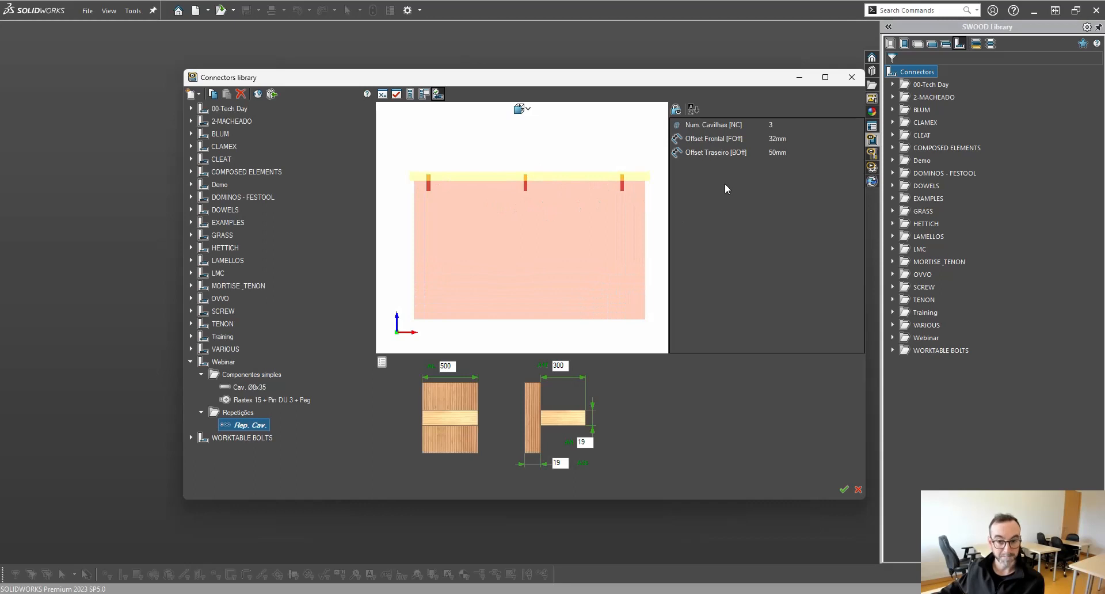
click(783, 124)
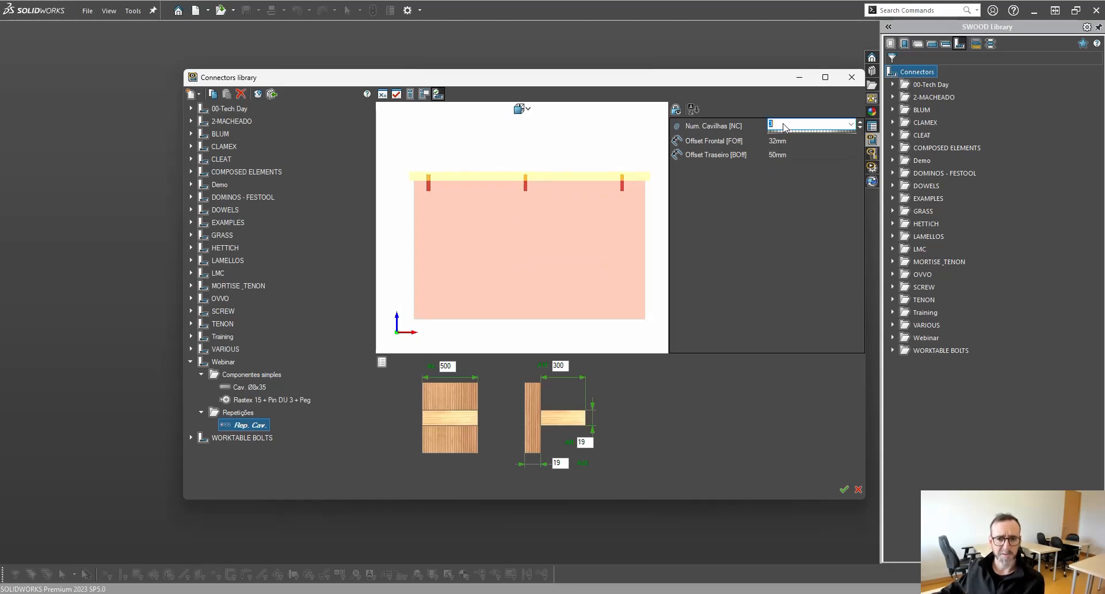
key(Return)
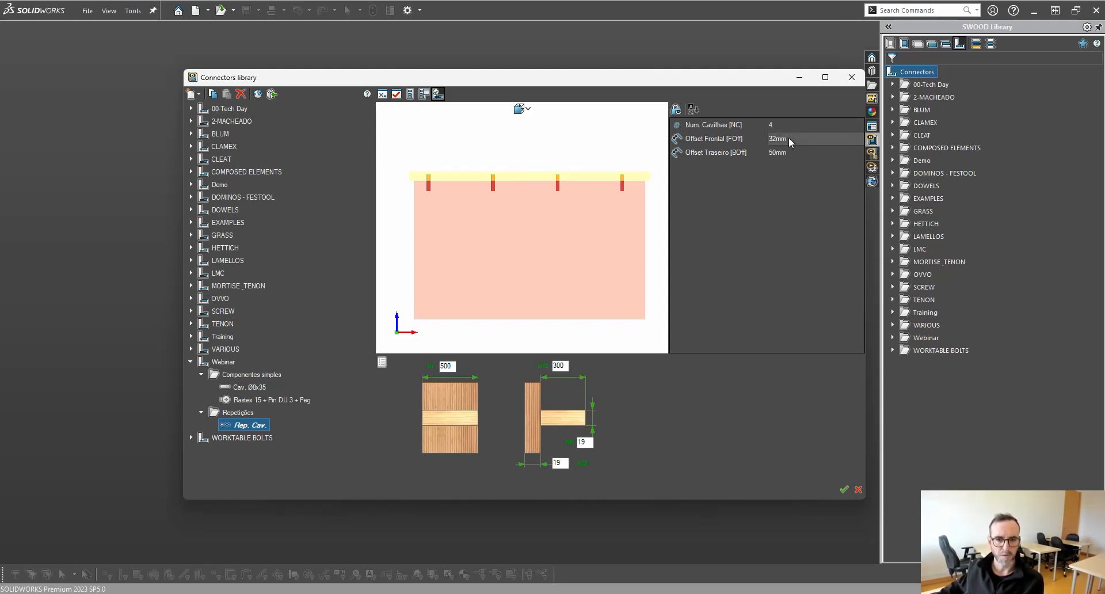
Test the pattern with Offset Frontal [FOff] set to 20 mm and Offset Traseiro [BOff] set to 80 mm.
click(788, 138)
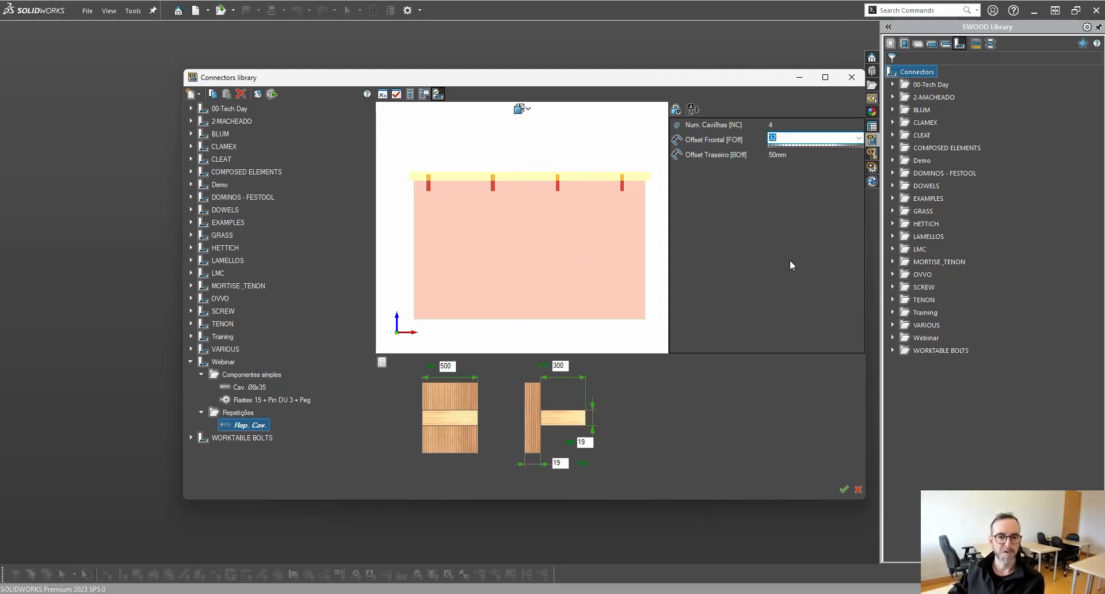
text(20)
key(Return)
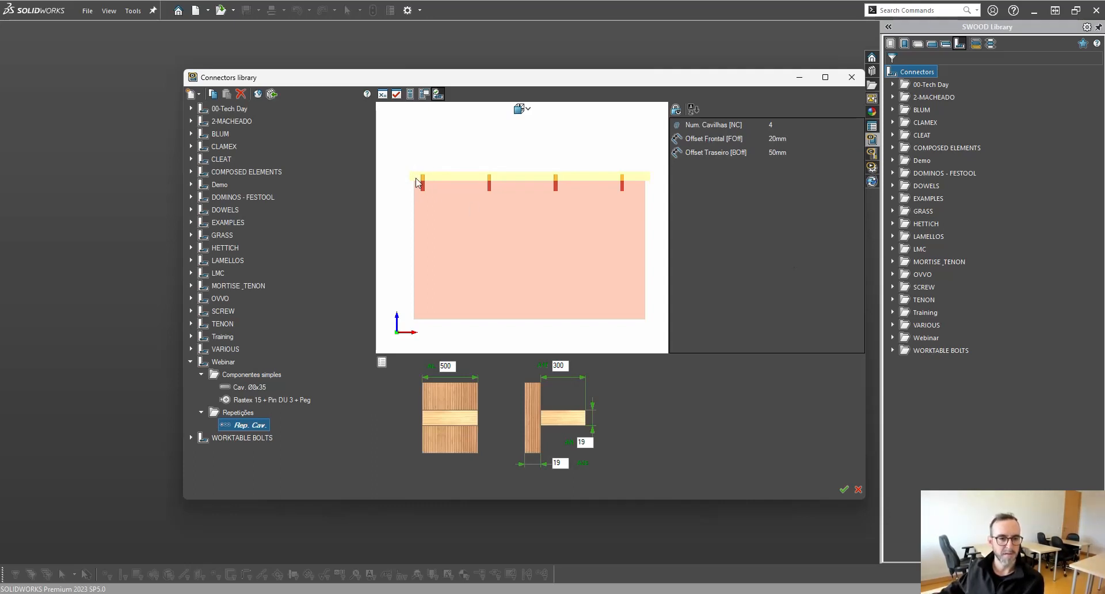
click(788, 152)
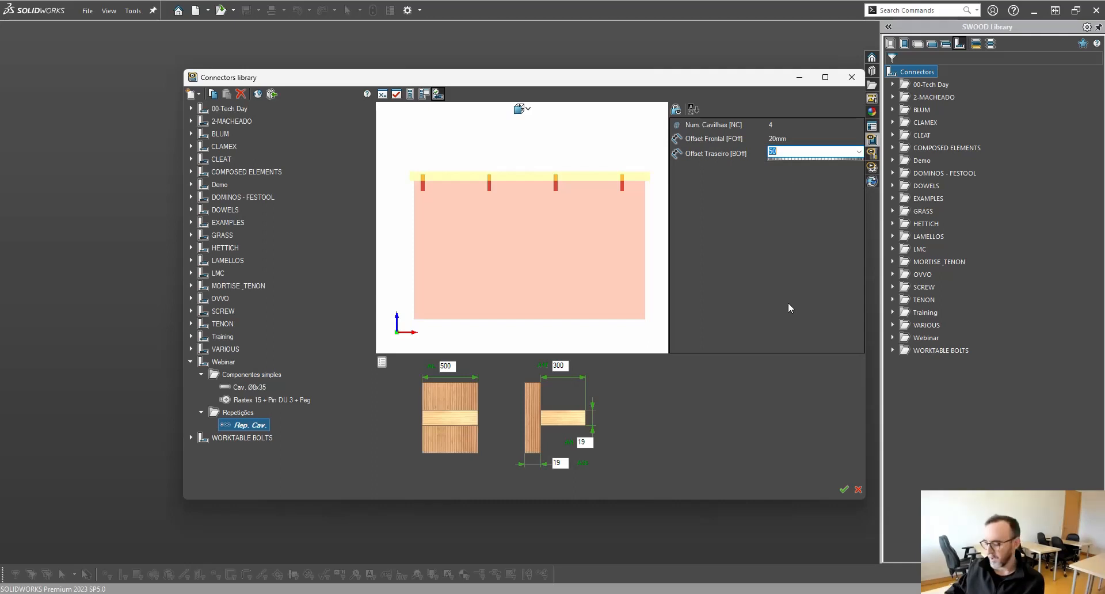
text(80)
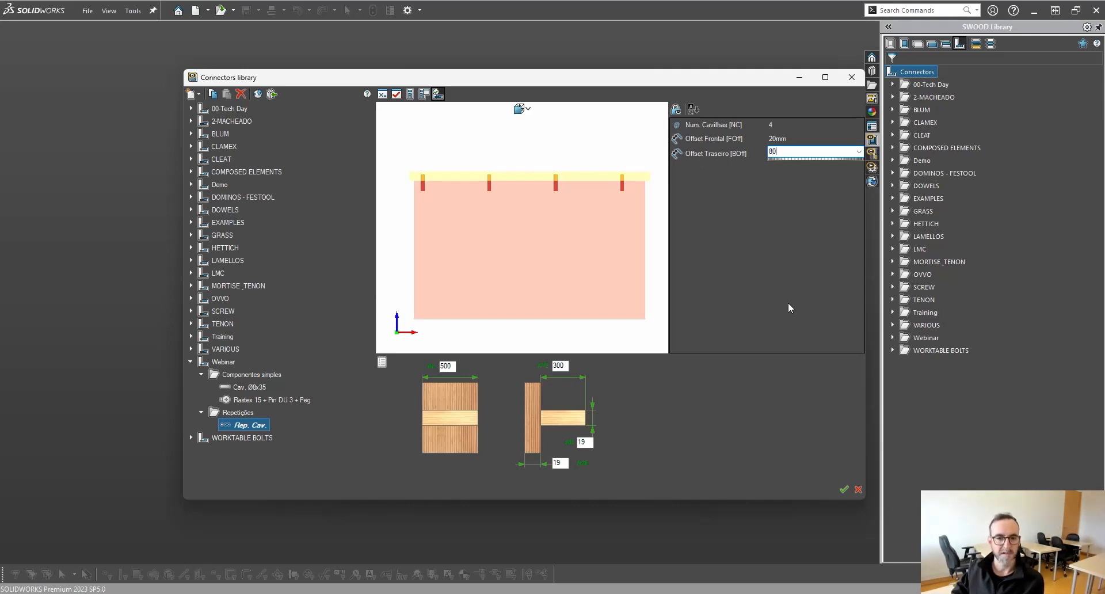
key(Return)
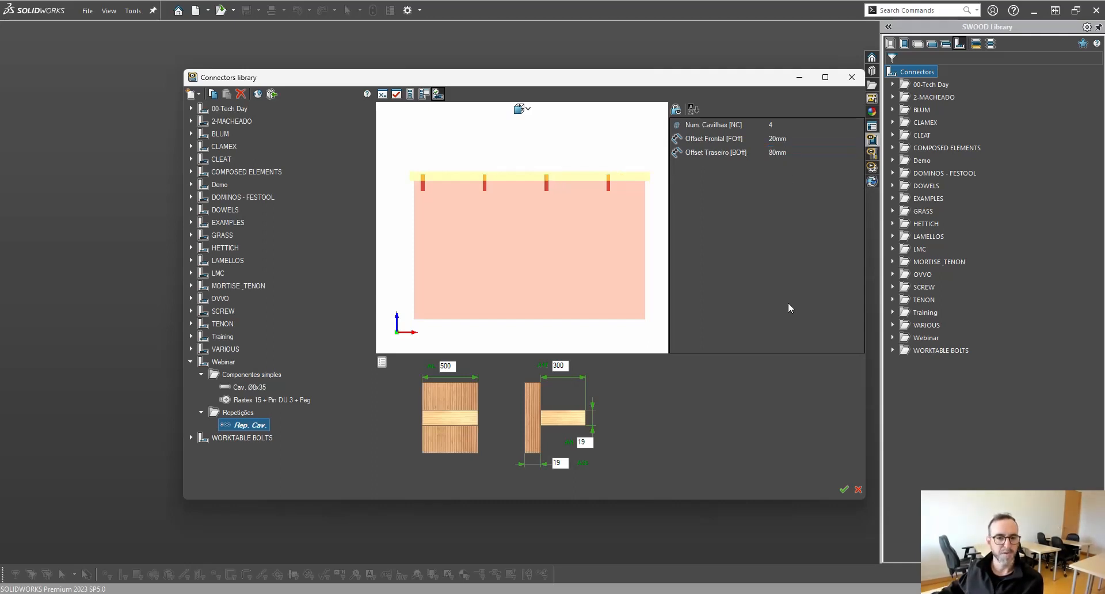
Set Offset Frontal [FOff] to 40 mm, then close the connectors library and save its changes.
click(784, 140)
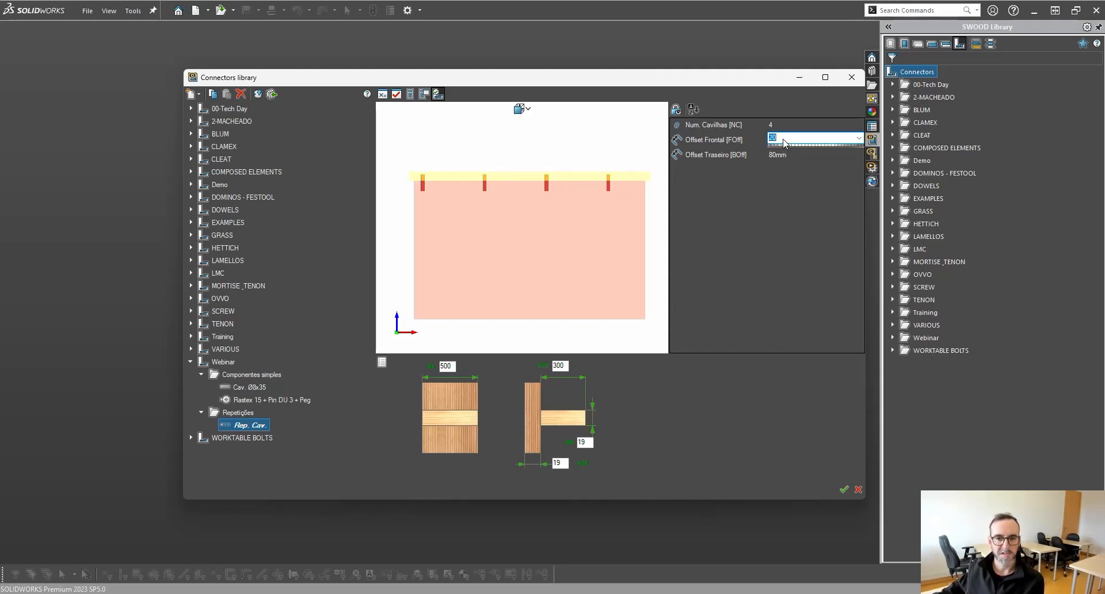
text(40)
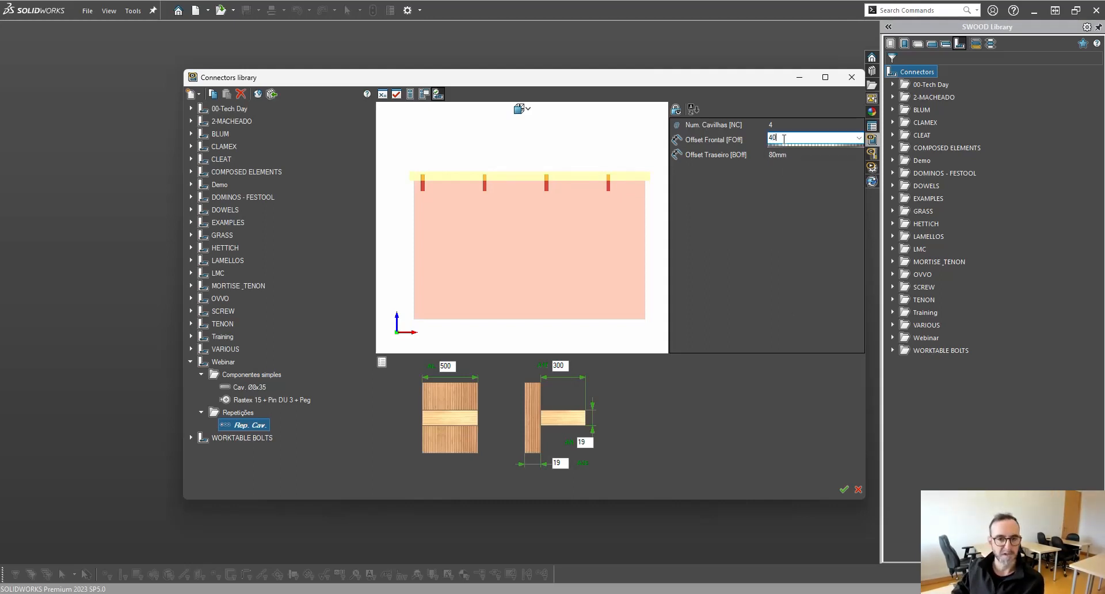
key(Return)
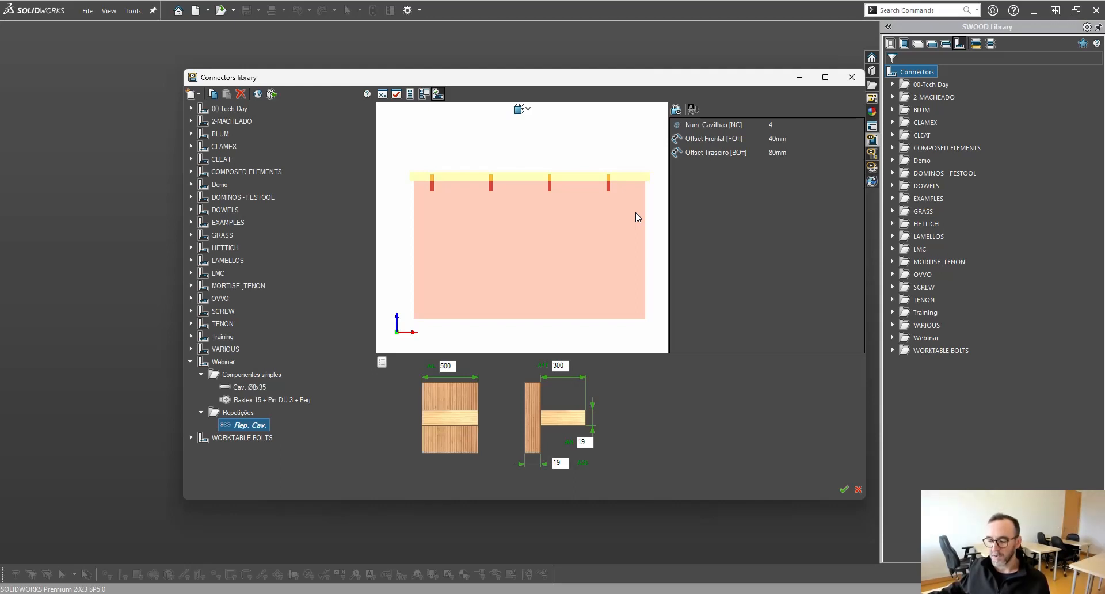
click(844, 490)
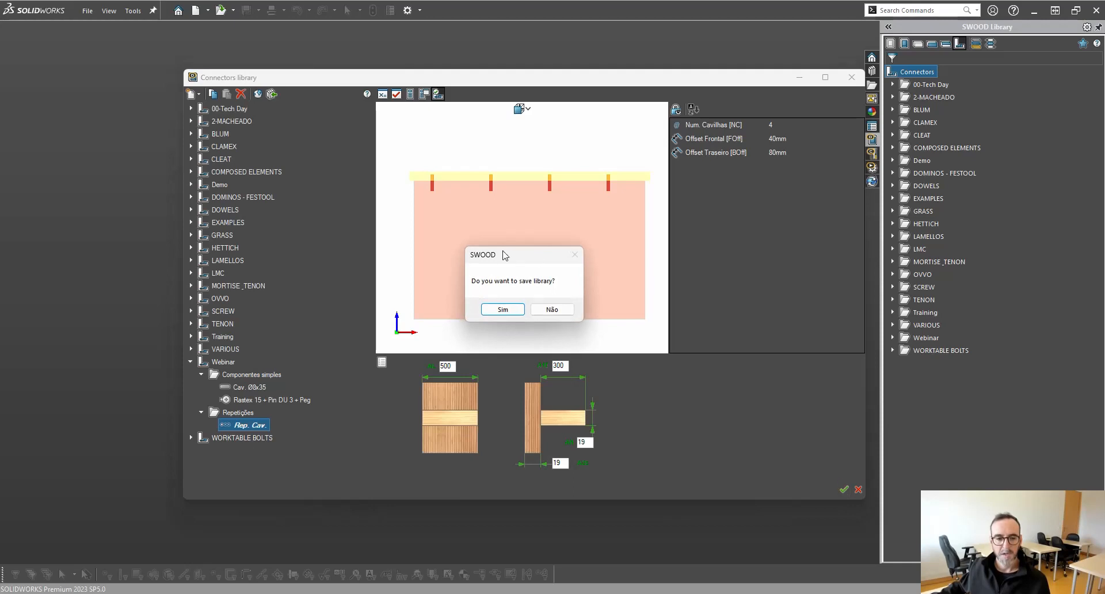
click(505, 311)
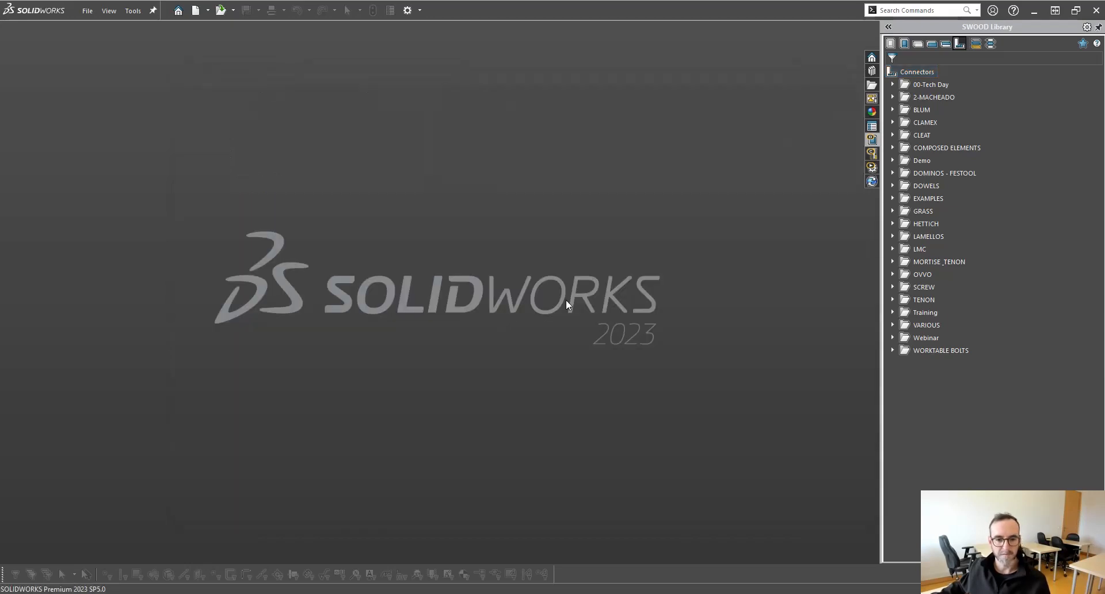